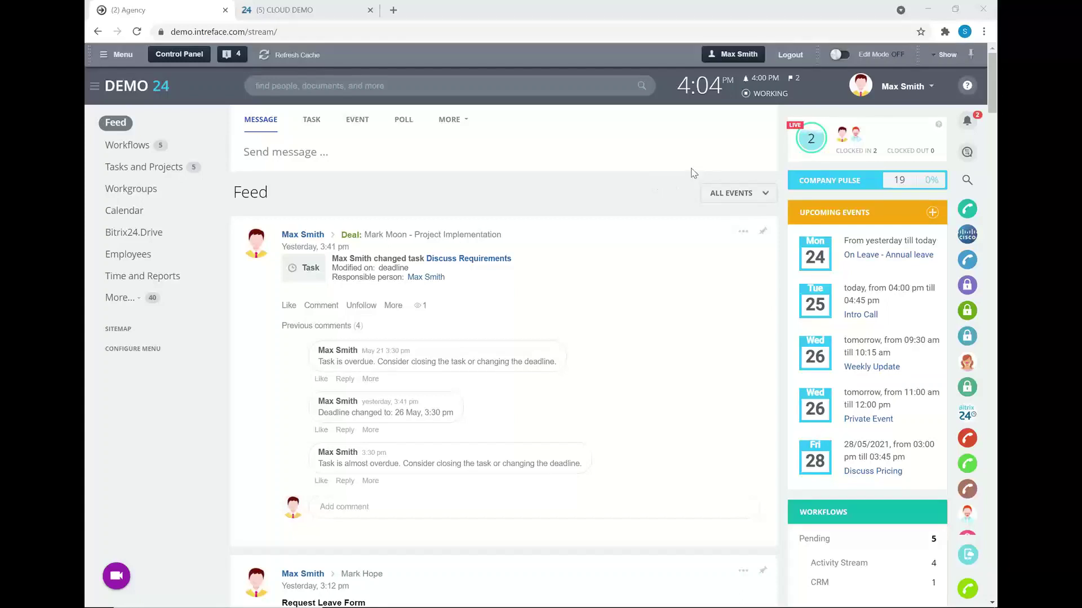
- Open your own profile from the account menu, showing 14 leave days with 12 available
{"action": "left_click", "coordinate": [882, 90]}
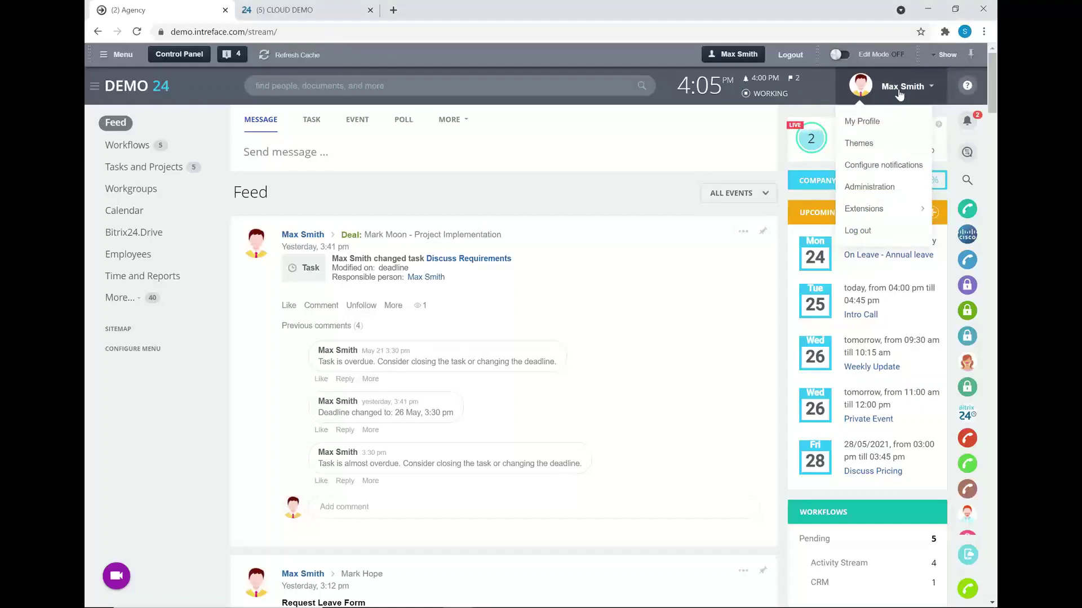
{"action": "left_click", "coordinate": [870, 130]}
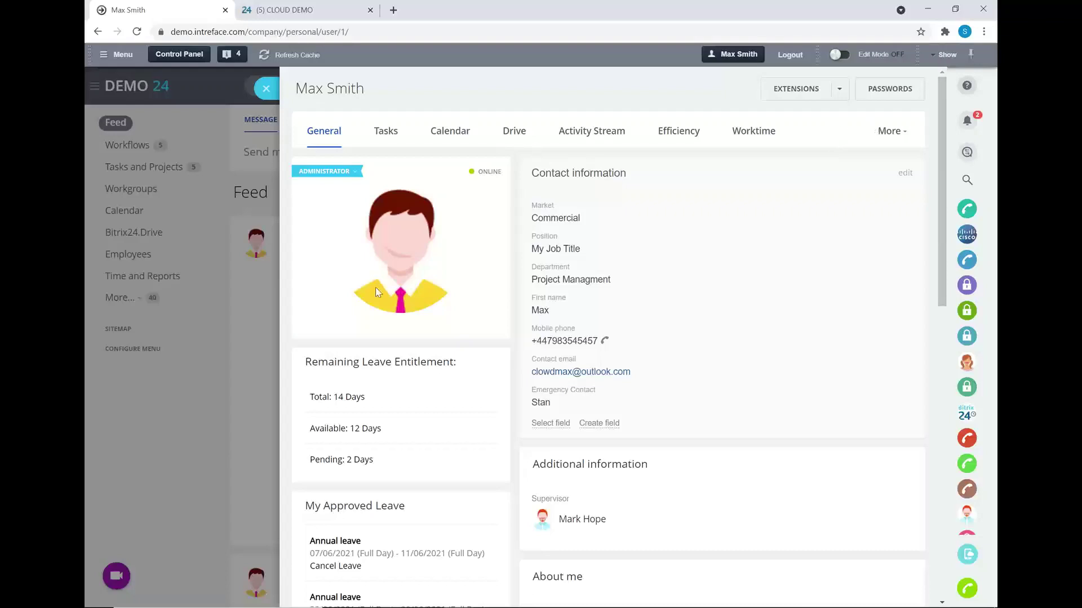
{"action": "mouse_move", "coordinate": [379, 293]}
{"action": "left_click", "coordinate": [597, 425]}
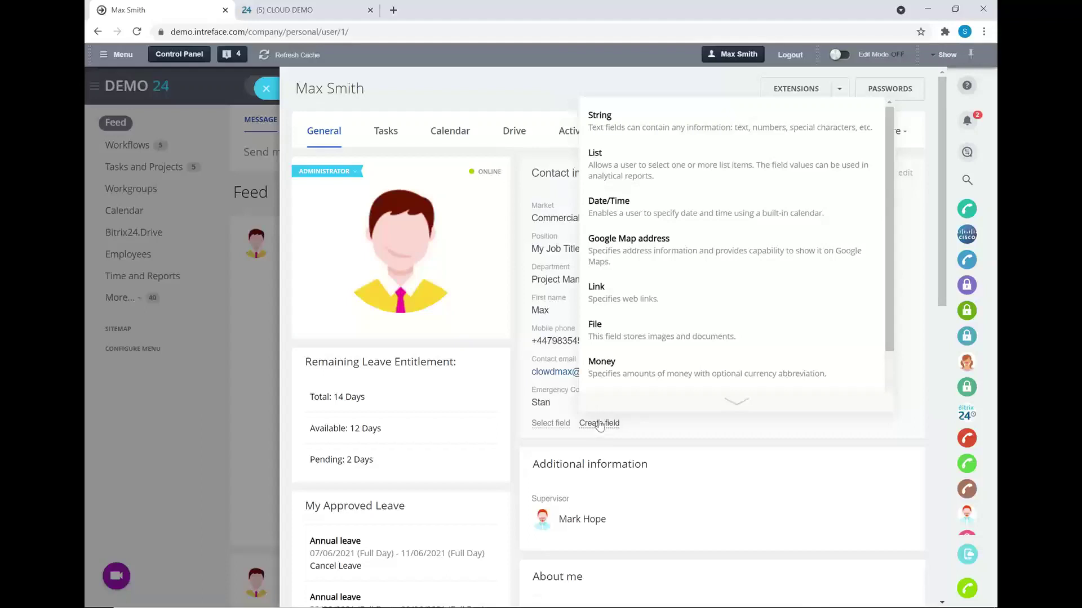
{"action": "left_click", "coordinate": [550, 100]}
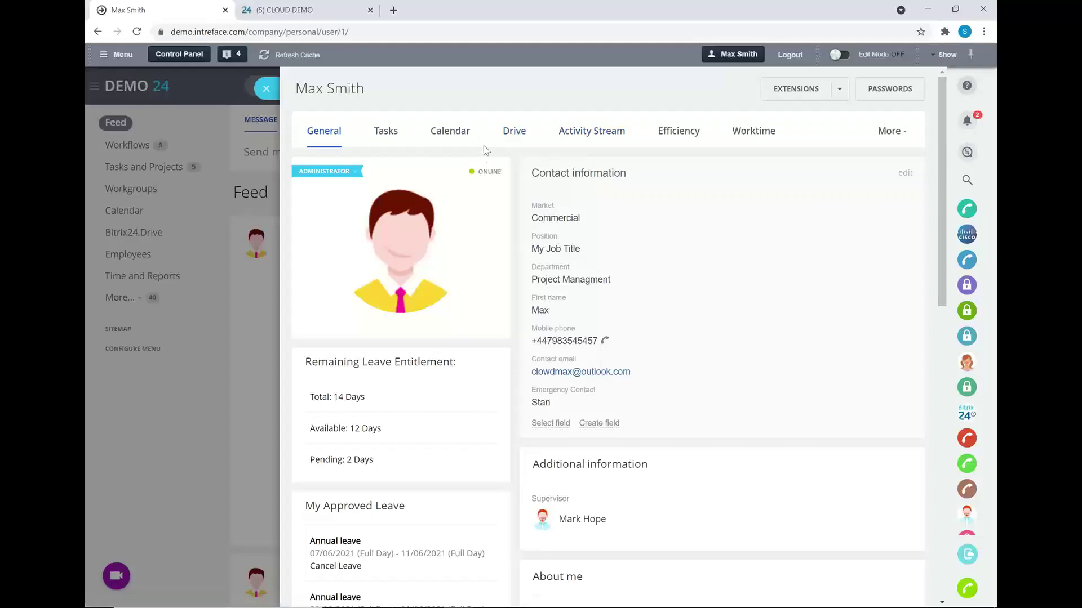
{"action": "left_click", "coordinate": [510, 132]}
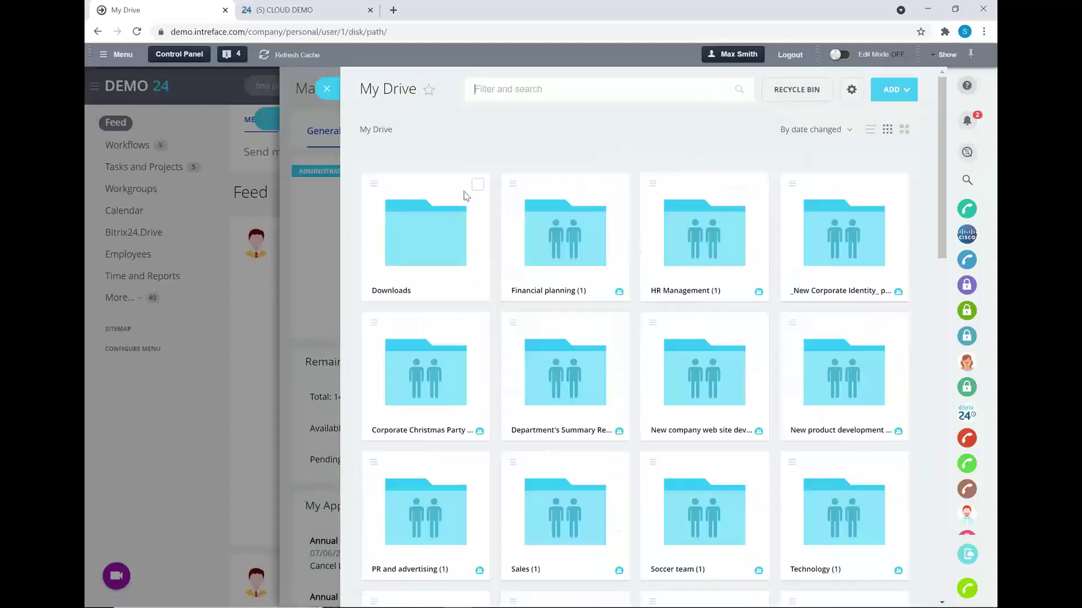
- Close the Drive and profile sliders and dismiss the account menu to return to the Feed
{"action": "left_click", "coordinate": [326, 89]}
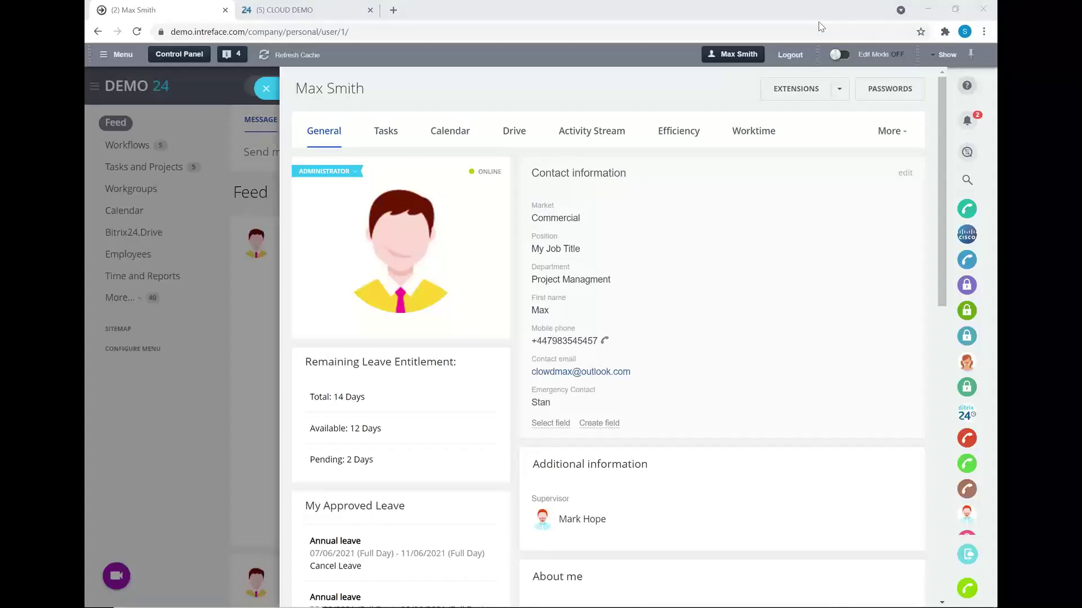
{"action": "left_click", "coordinate": [266, 91]}
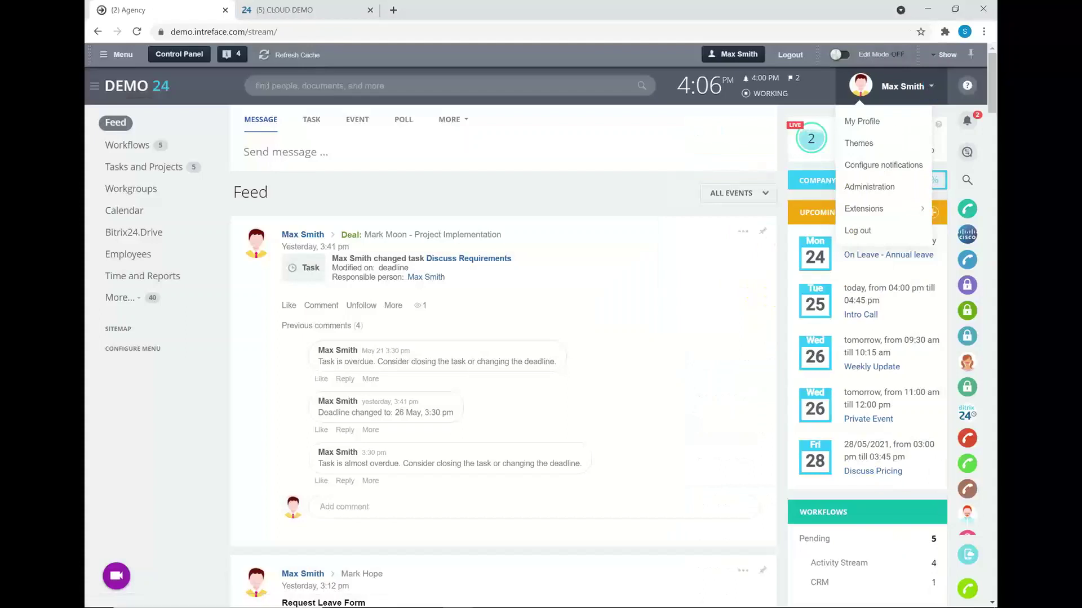
{"action": "left_click", "coordinate": [608, 200]}
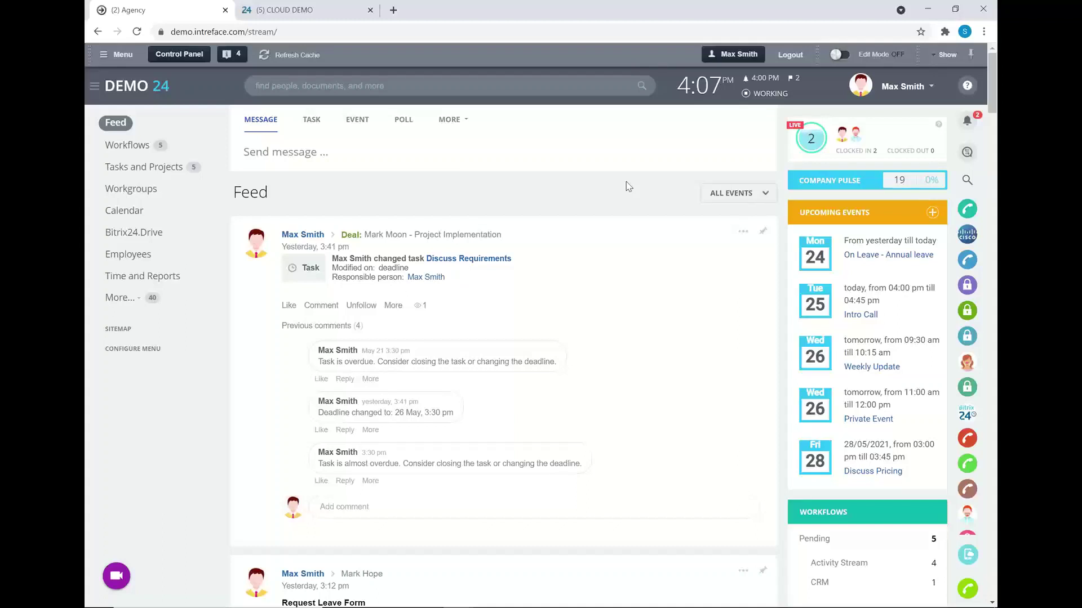
- Open the Employees structure chart and expand Field Consultants to show Arizona, California and Florida
{"action": "left_click", "coordinate": [145, 257]}
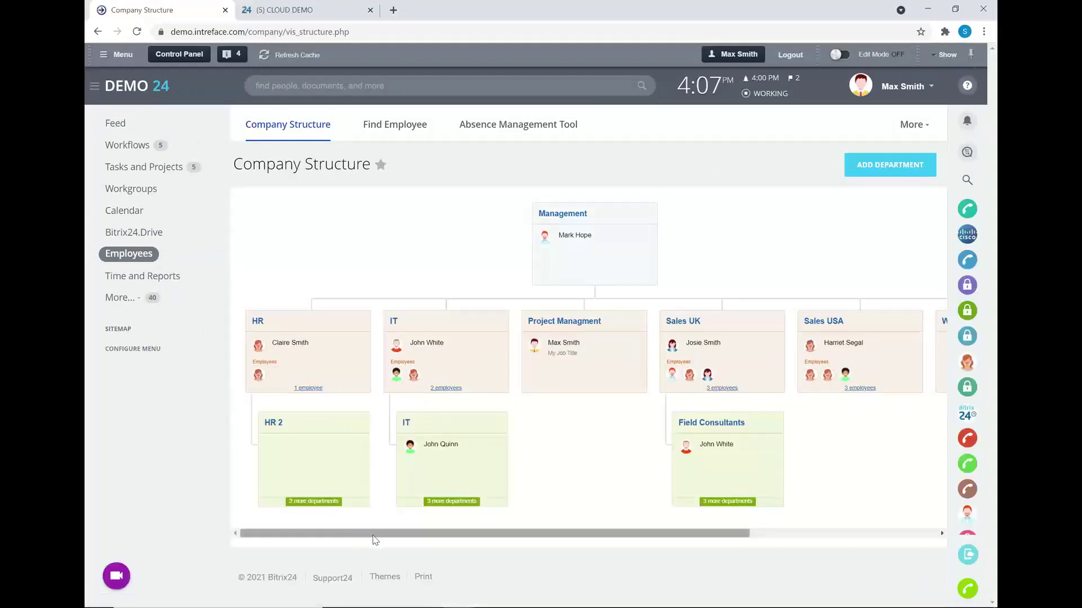
{"action": "left_click_drag", "start_coordinate": [372, 539], "coordinate": [414, 538]}
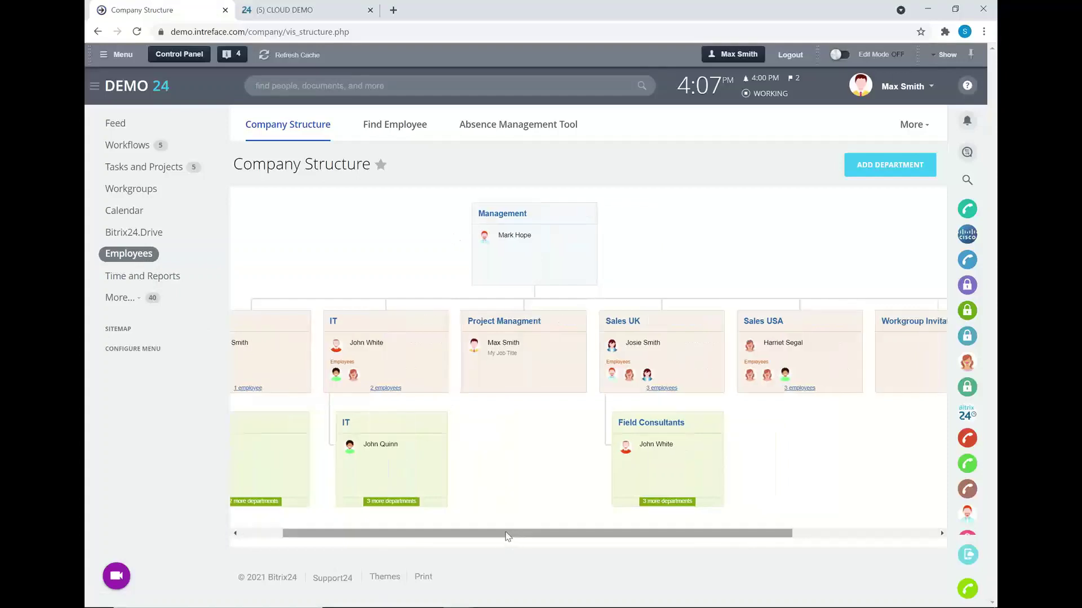
{"action": "left_click_drag", "start_coordinate": [491, 537], "coordinate": [483, 536]}
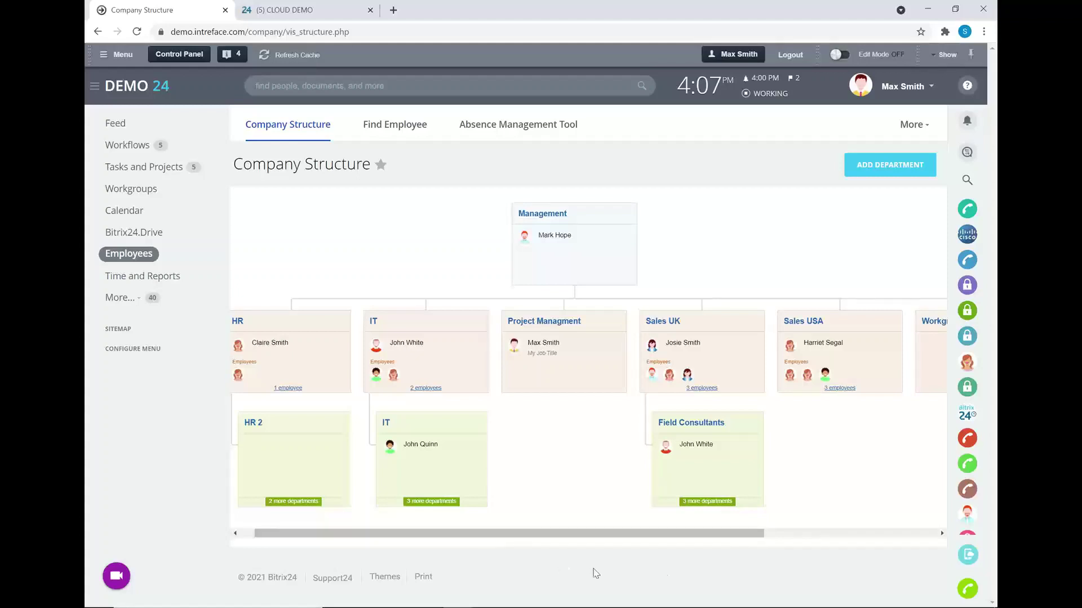
{"action": "left_click", "coordinate": [704, 502]}
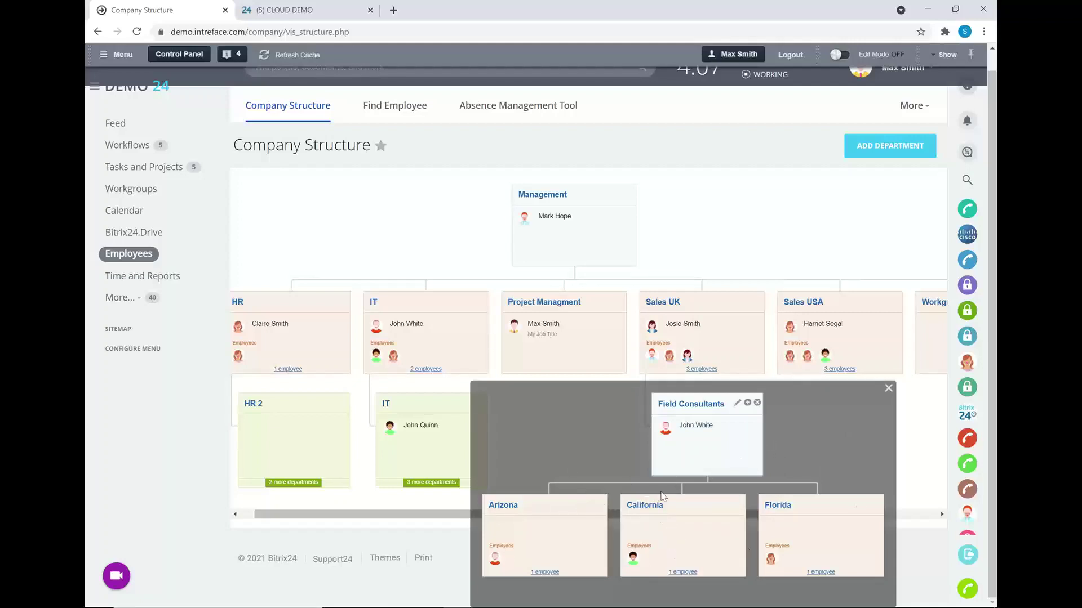
- Close the Field Consultants sub-departments popup and switch to the Find Employee list
{"action": "left_click", "coordinate": [889, 389]}
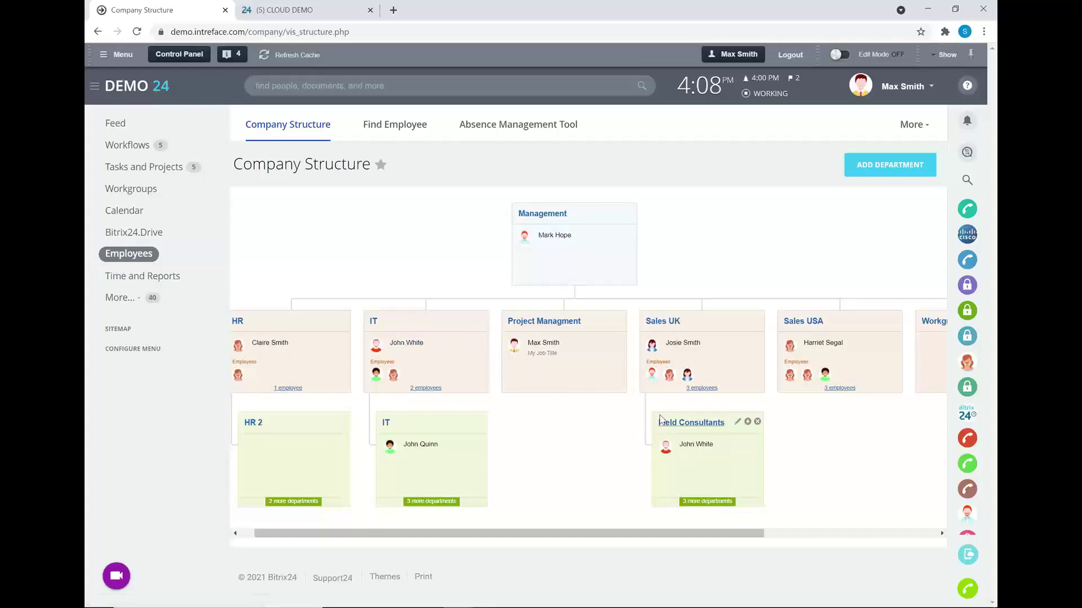
{"action": "mouse_move", "coordinate": [691, 454]}
{"action": "left_click", "coordinate": [375, 124]}
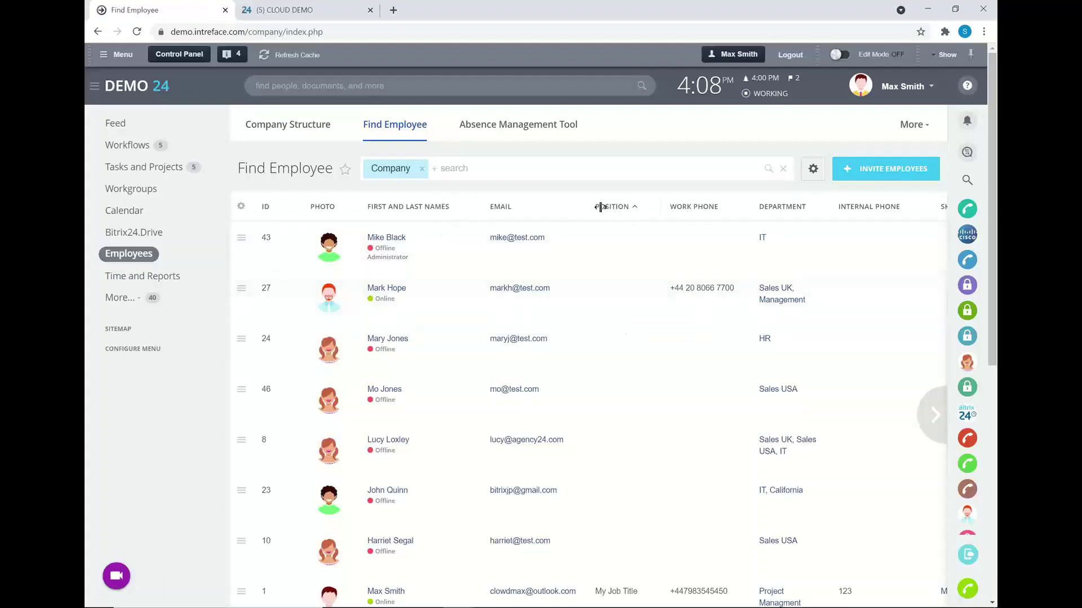
- Move the Position column beside the names, cancel List View Settings, and open the search filters
{"action": "mouse_move", "coordinate": [600, 207]}
{"action": "left_mouse_down"}
{"action": "mouse_move", "coordinate": [533, 218]}
{"action": "mouse_move", "coordinate": [637, 210]}
{"action": "left_mouse_up"}
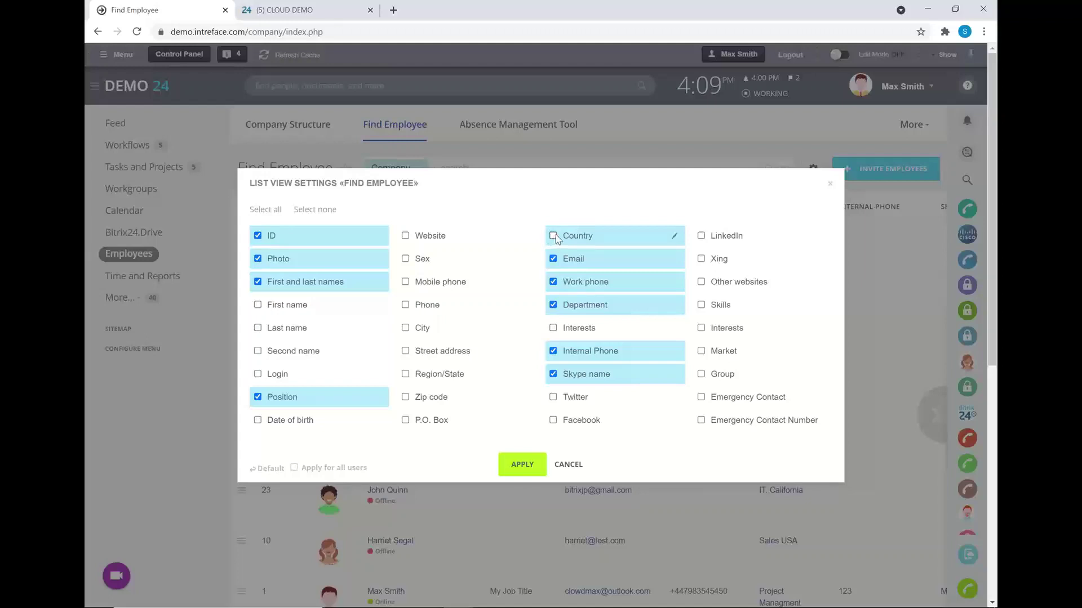
{"action": "left_click", "coordinate": [573, 467]}
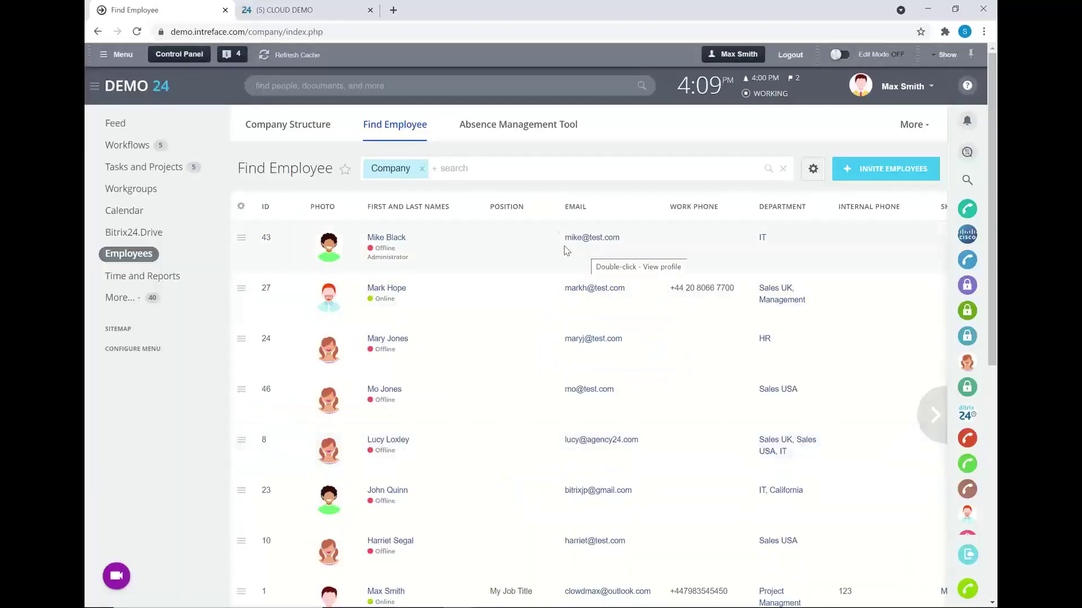
{"action": "left_click", "coordinate": [563, 169]}
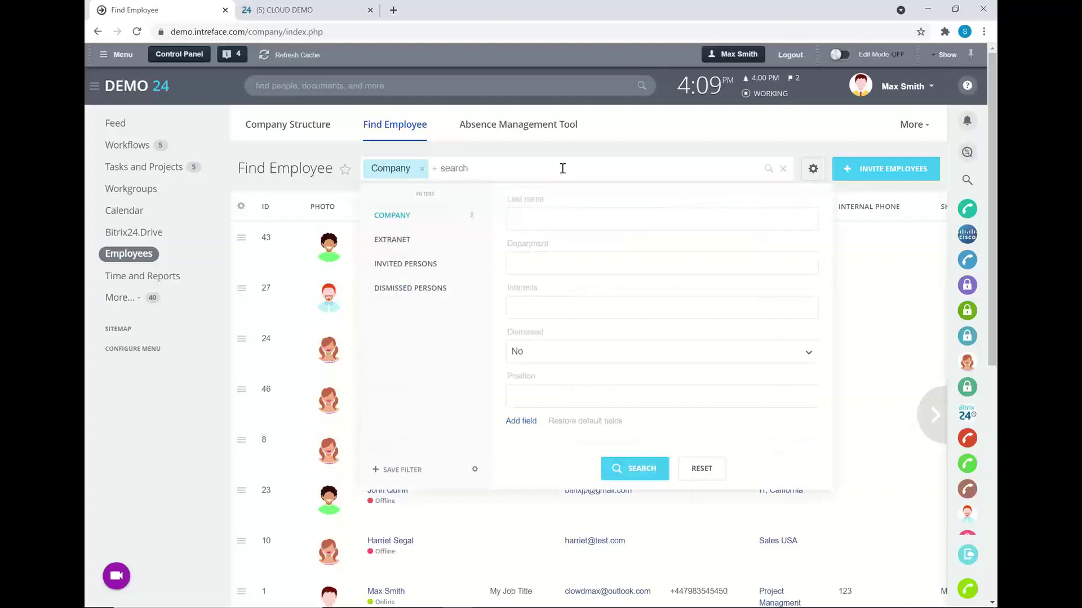
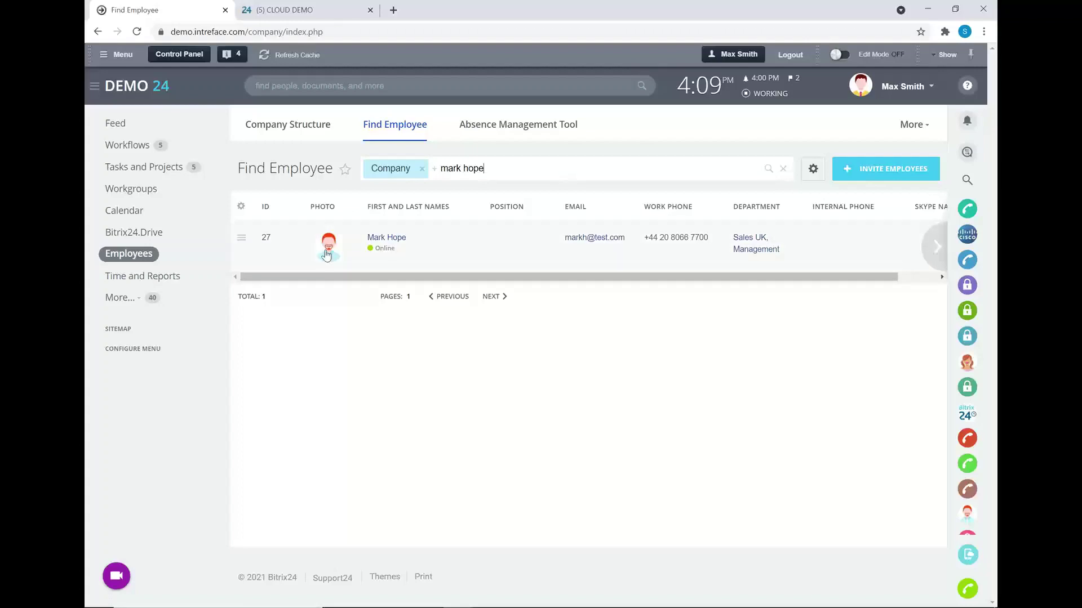
- Search the directory for the supervisor's name and open their profile from the results
{"action": "left_click", "coordinate": [381, 241]}
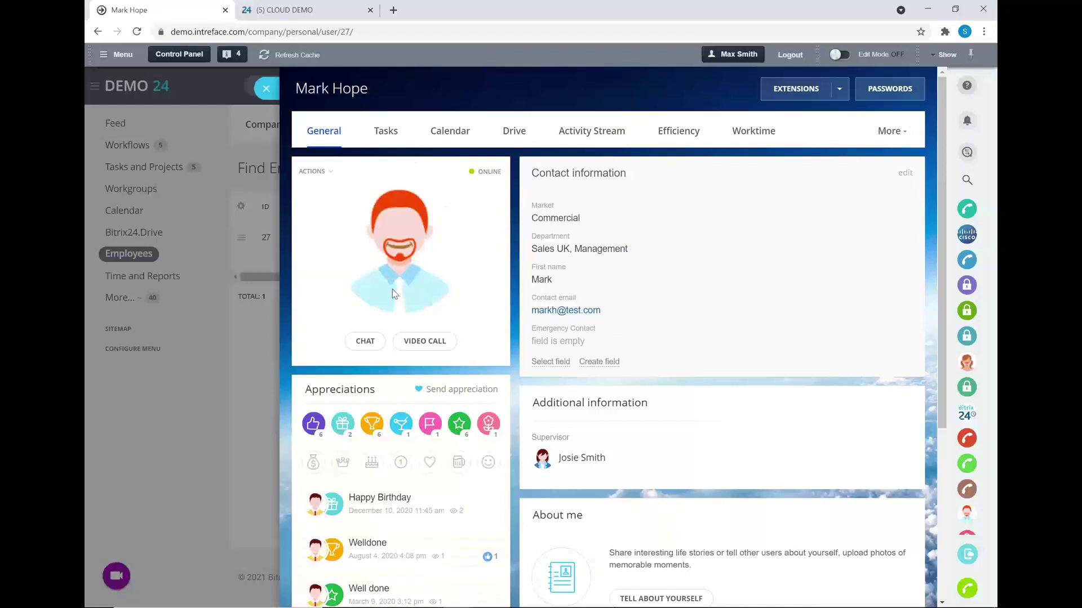
- Start a chat from the supervisor's profile and send a greeting asking how they are
{"action": "left_click", "coordinate": [364, 345]}
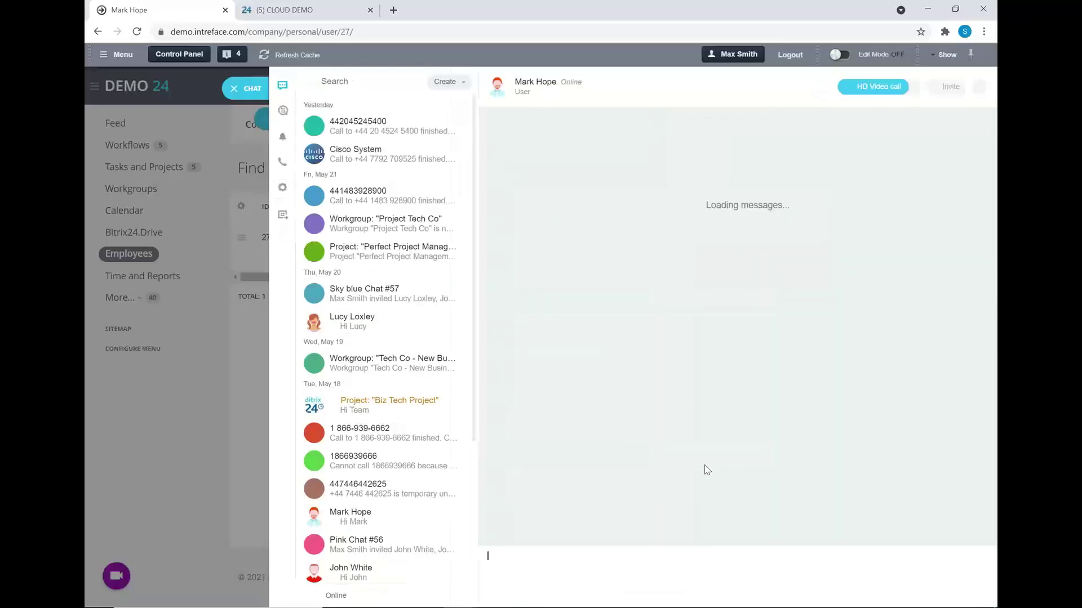
{"action": "type", "text": "H"}
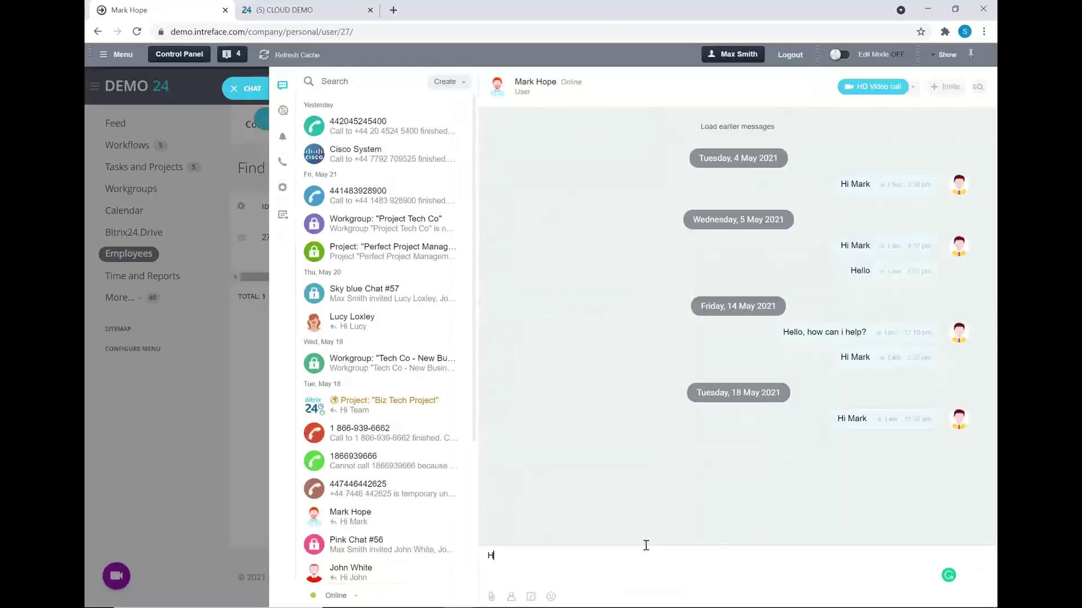
{"action": "type", "text": "i Mark, how're you?"}
{"action": "key", "text": "Return"}
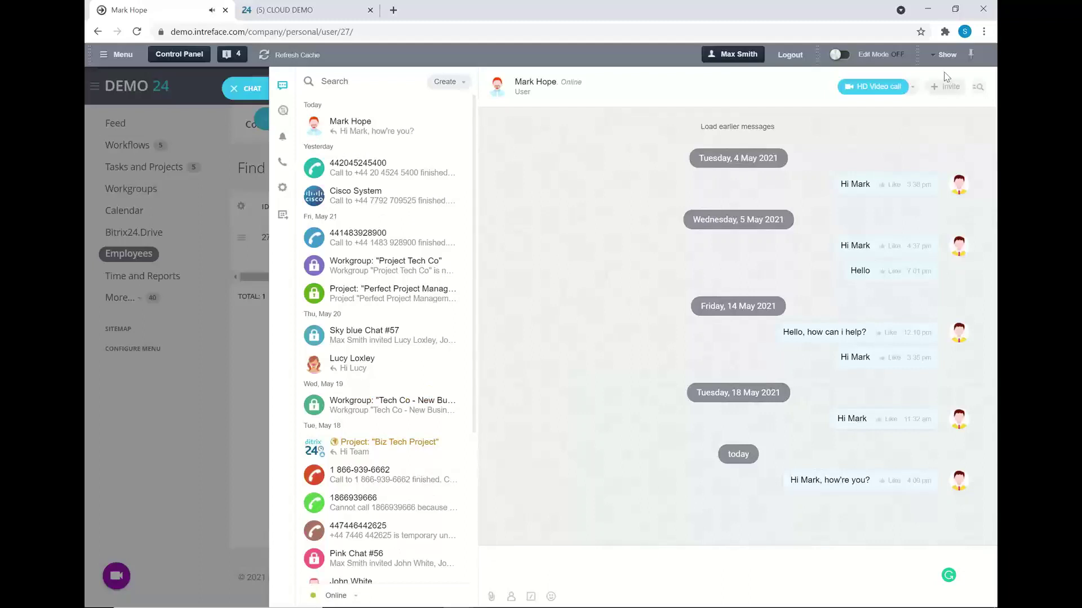
- Look over the call options, then open this conversation's message history
{"action": "left_click", "coordinate": [895, 89]}
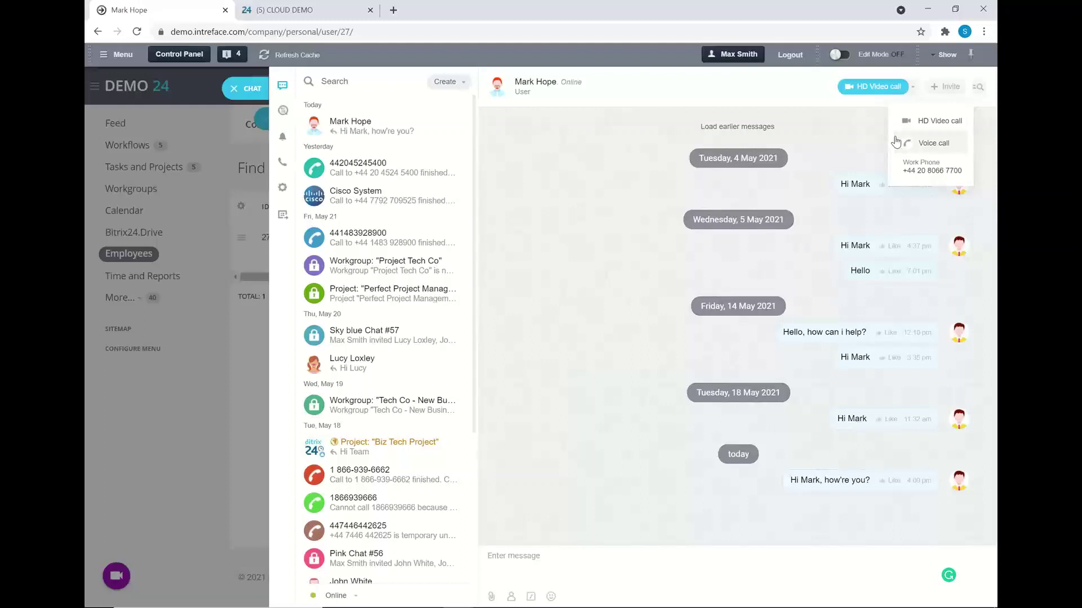
{"action": "left_click", "coordinate": [627, 198]}
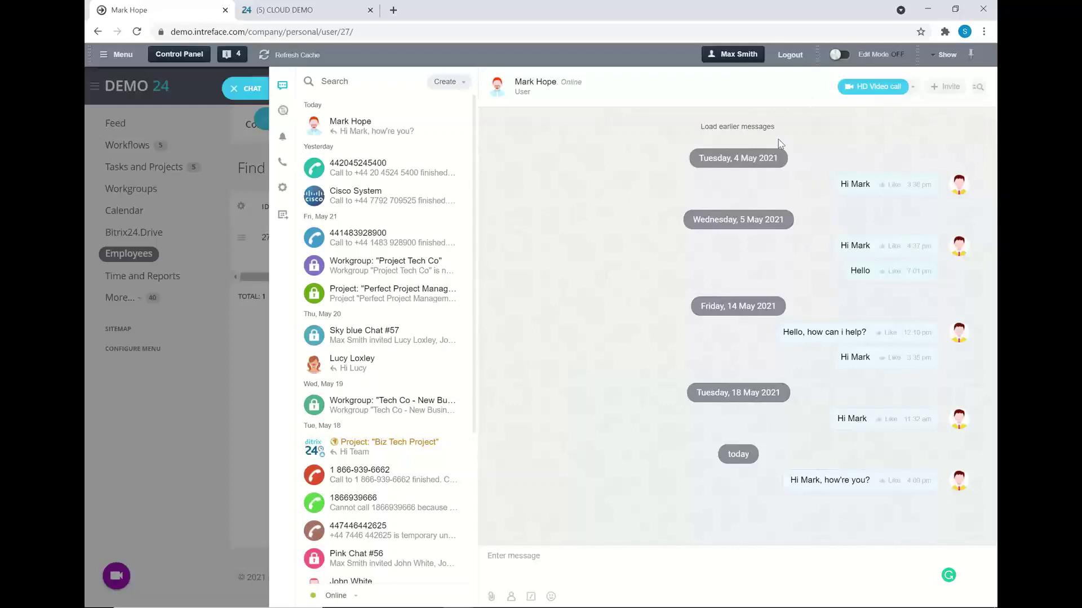
{"action": "left_click", "coordinate": [977, 89]}
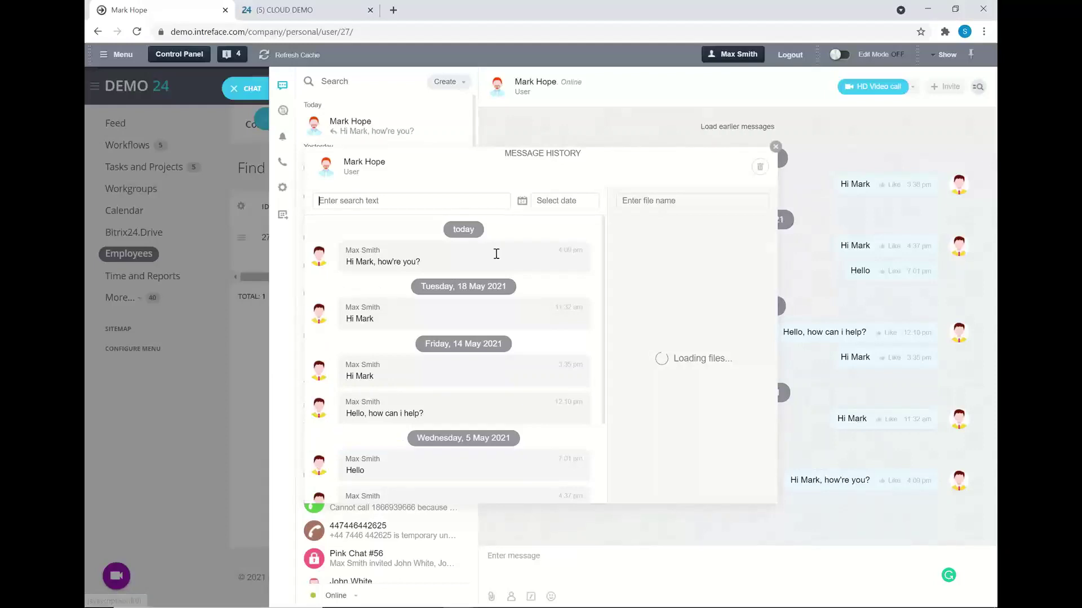
- Close the Message History window and switch to the Biz Tech Project group chat
{"action": "left_click", "coordinate": [775, 148]}
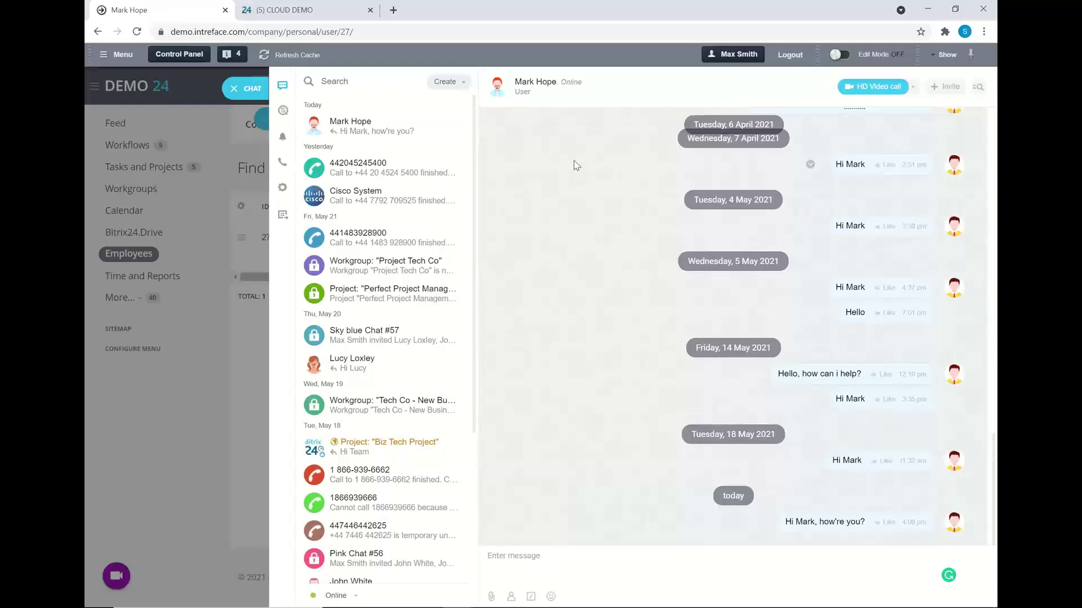
{"action": "left_click", "coordinate": [394, 452]}
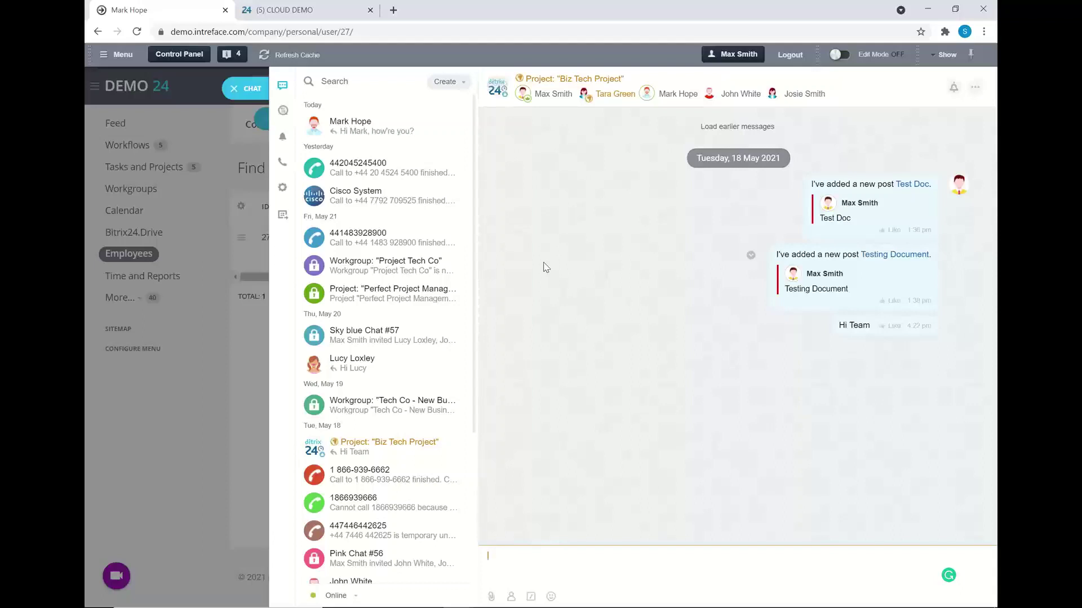
- Close the messenger and profile, then clear the name search so all employees are listed
{"action": "left_click", "coordinate": [232, 93]}
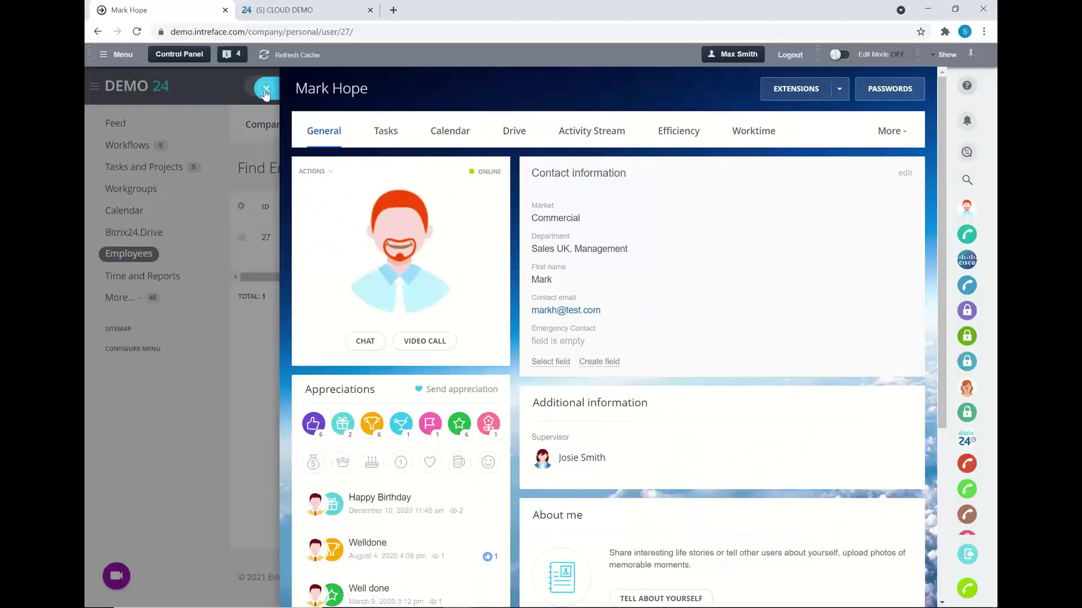
{"action": "left_click", "coordinate": [265, 91]}
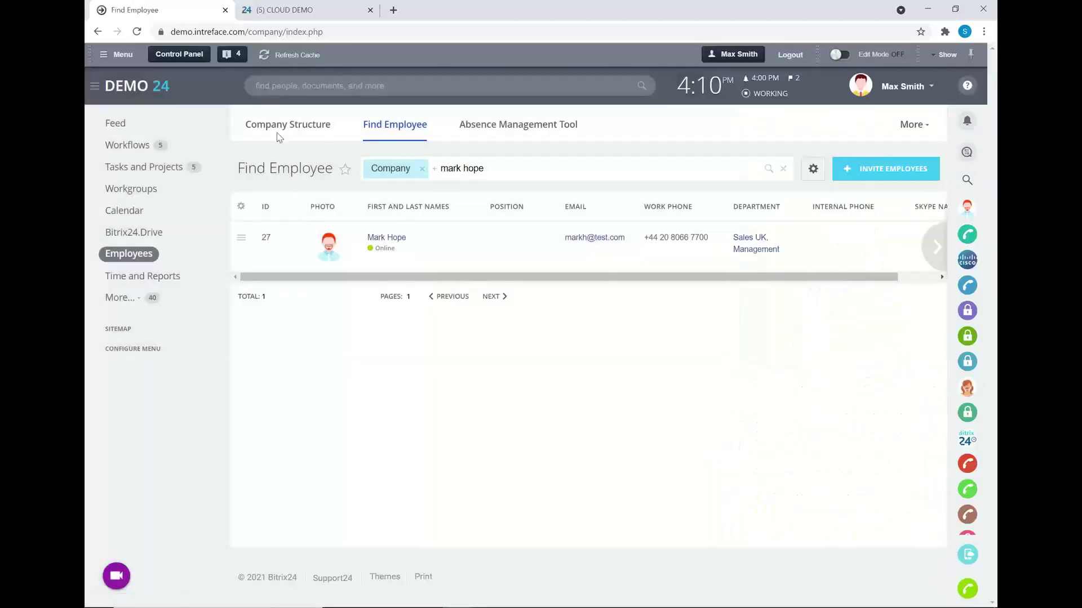
{"action": "left_click_drag", "start_coordinate": [484, 169], "coordinate": [440, 168]}
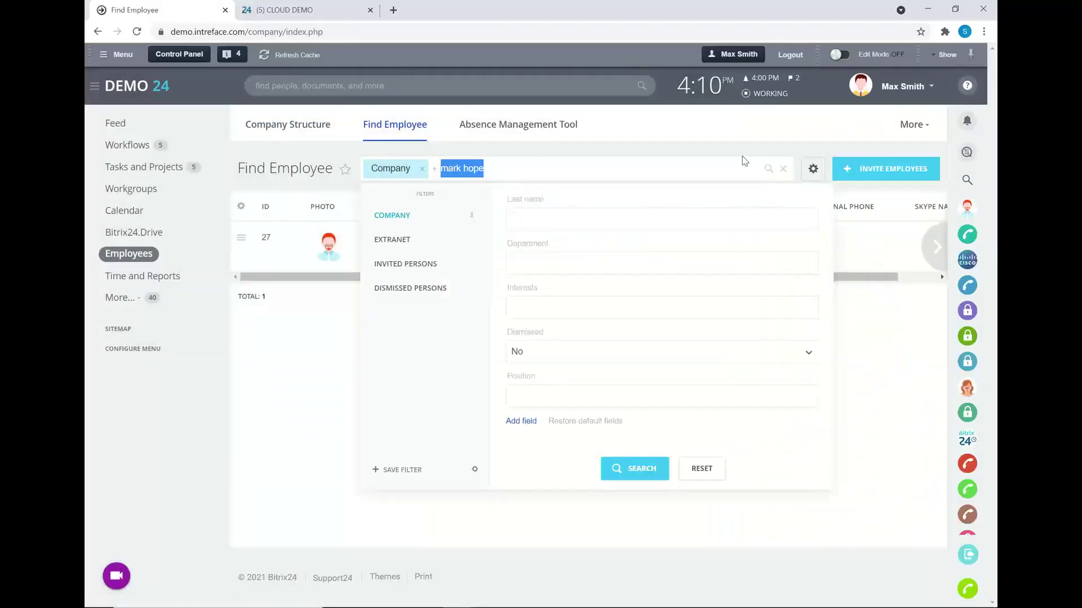
{"action": "key", "text": "BackSpace"}
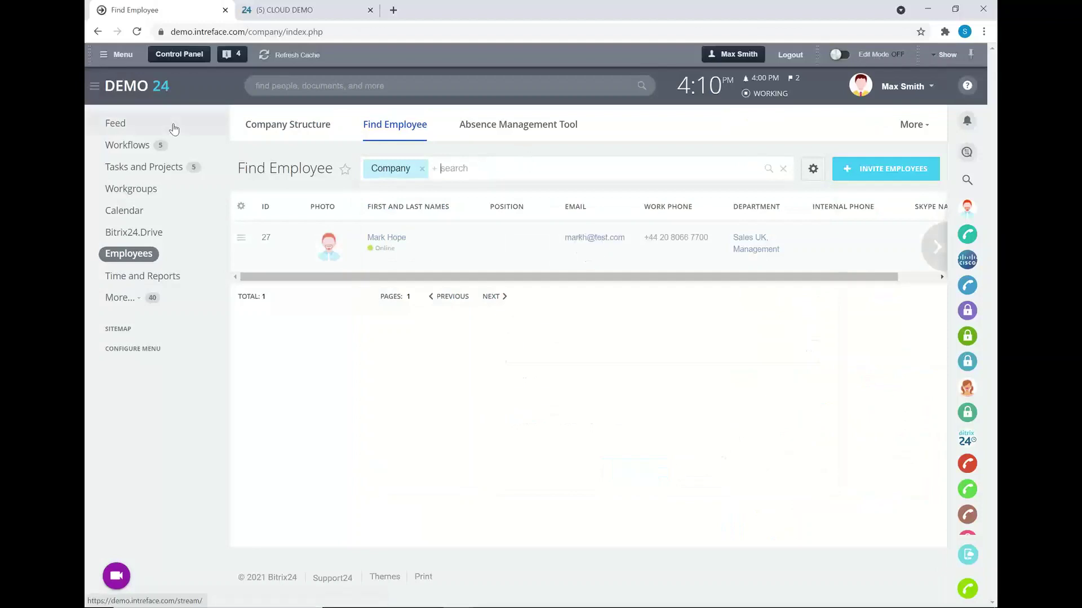
{"action": "scroll", "coordinate": [173, 129], "scroll_direction": "down", "scroll_amount": 3}
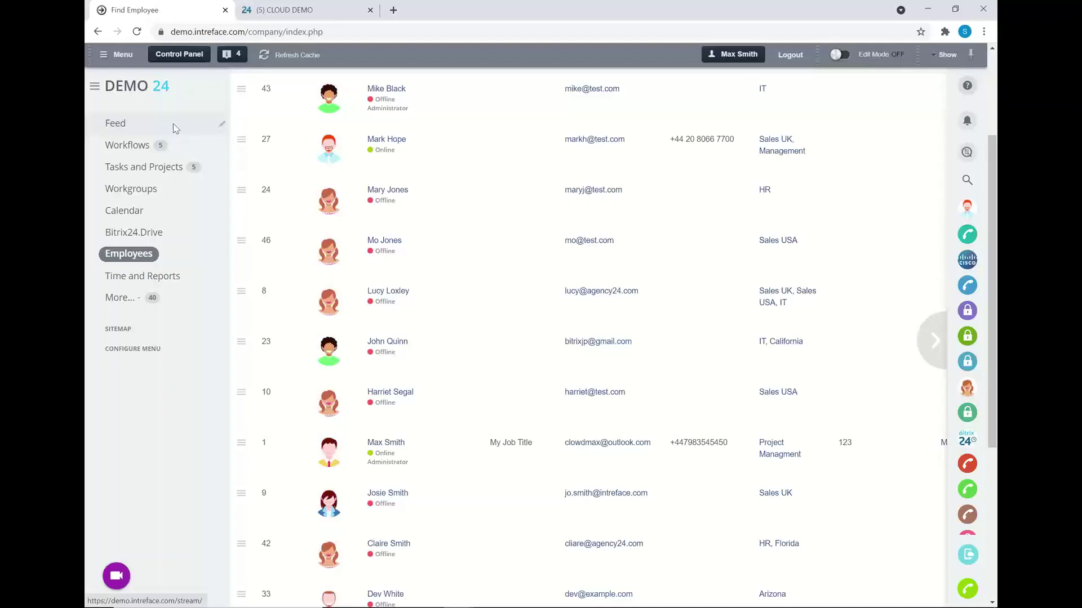
{"action": "scroll", "coordinate": [174, 129], "scroll_direction": "up", "scroll_amount": 3}
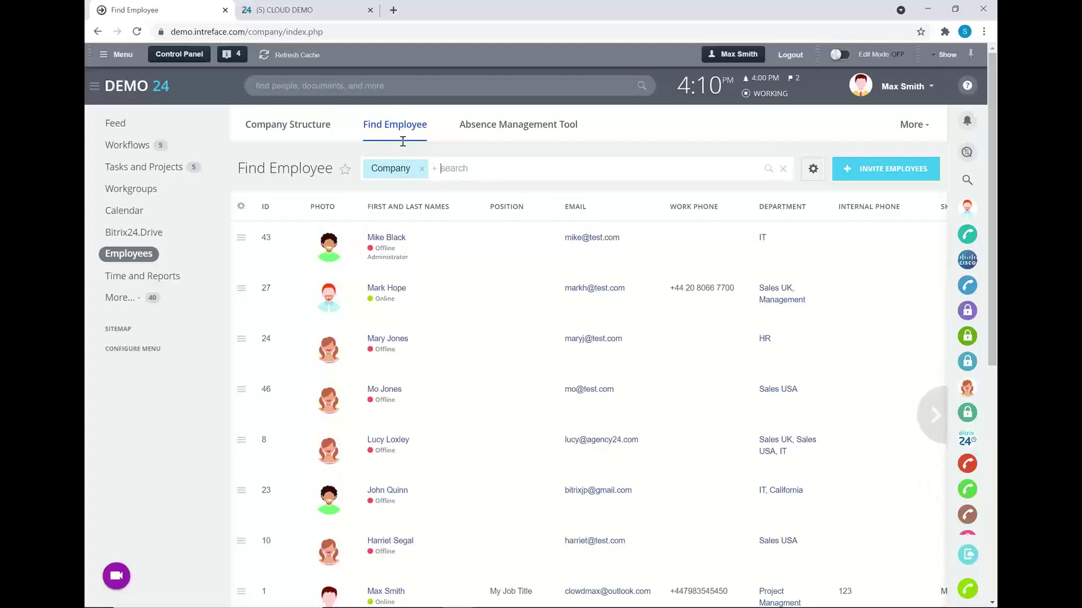
{"action": "left_click", "coordinate": [307, 85]}
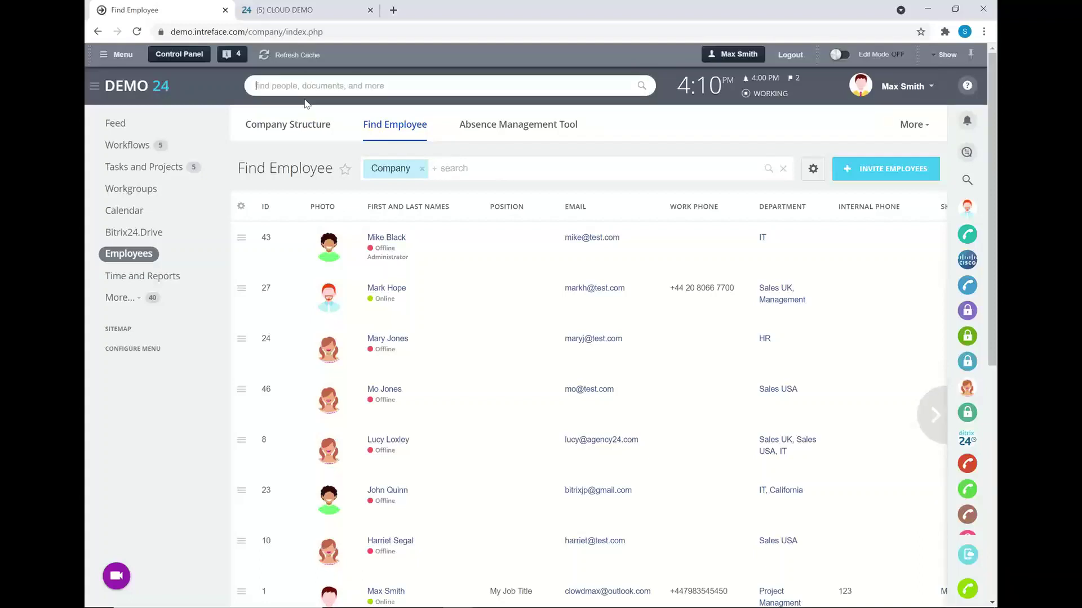
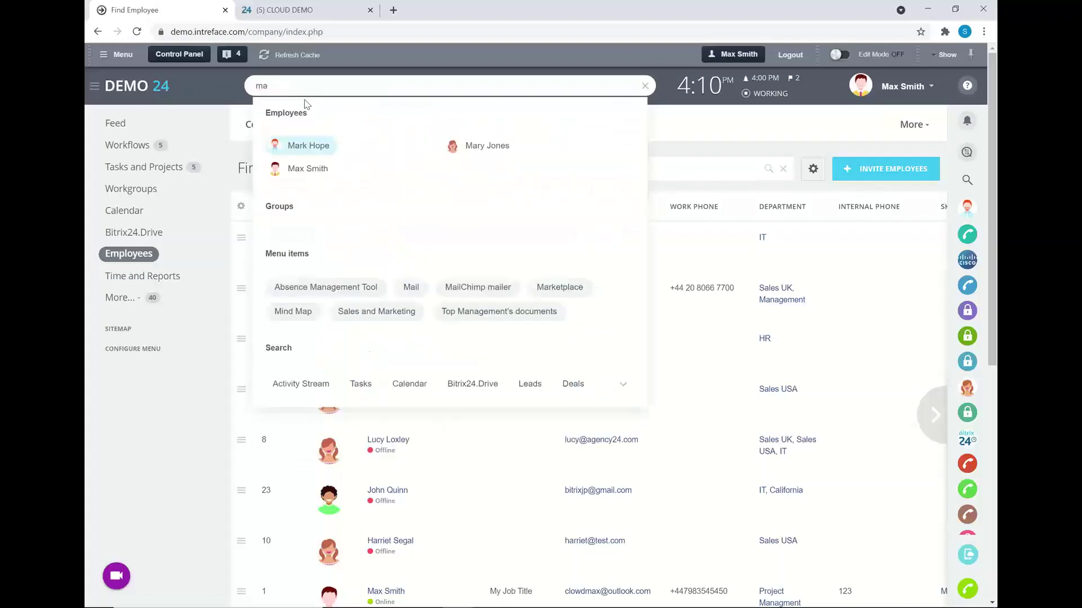
{"action": "type", "text": "rk hope"}
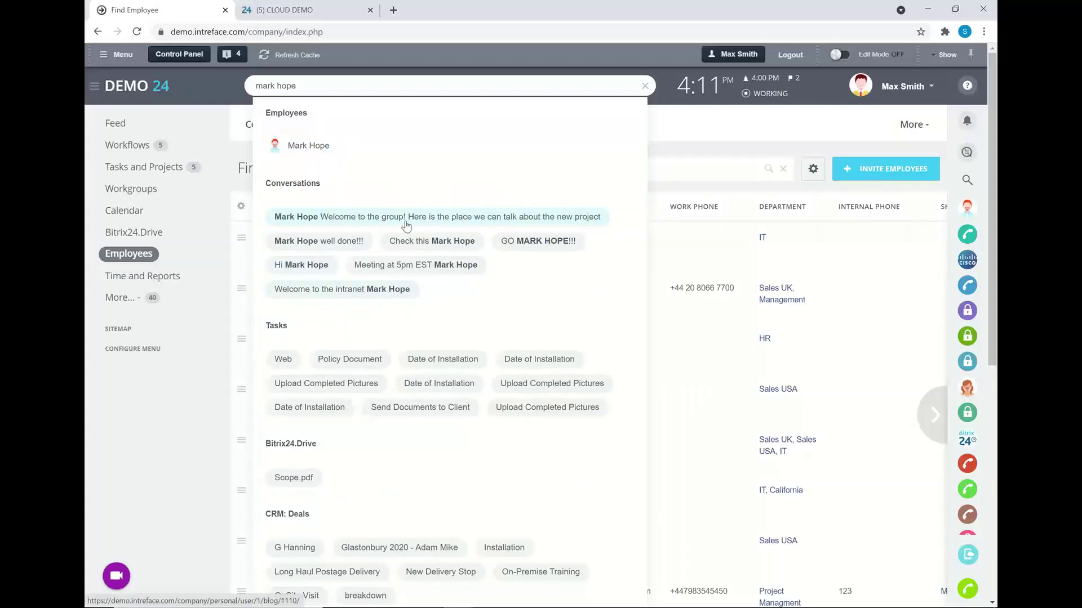
{"action": "triple_click", "coordinate": [254, 86]}
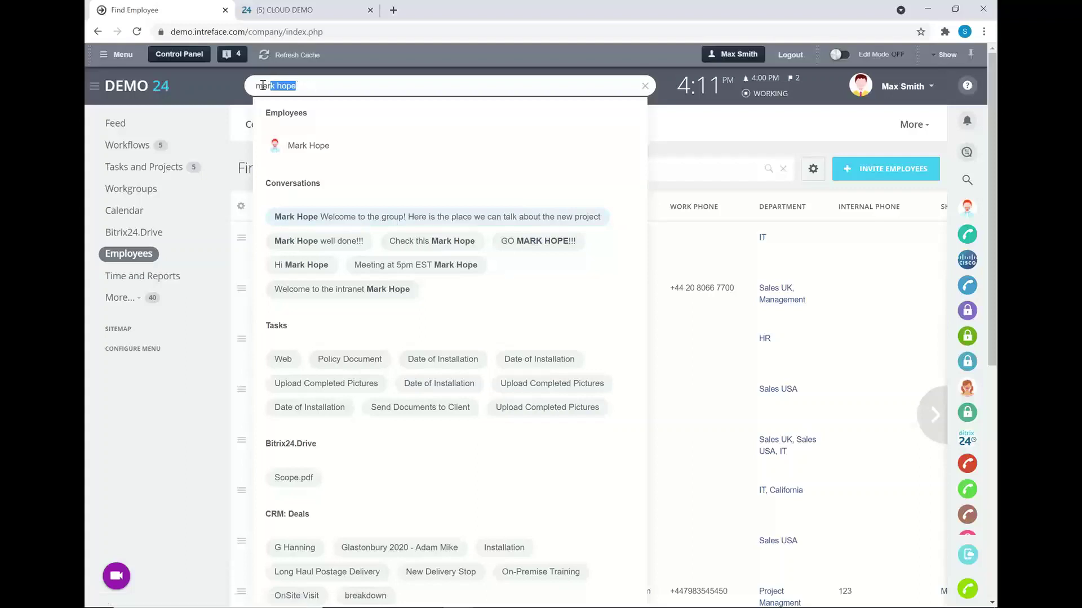
{"action": "key", "text": "BackSpace"}
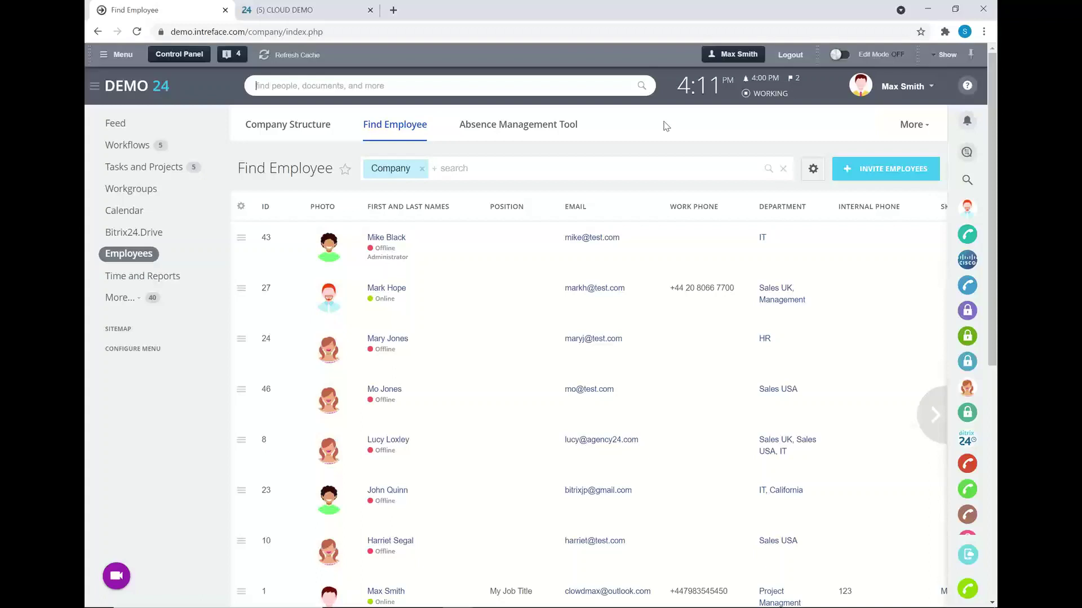
- Take a break and resume from the work-day panel, then start writing the Daily Summary report
{"action": "left_click", "coordinate": [713, 99]}
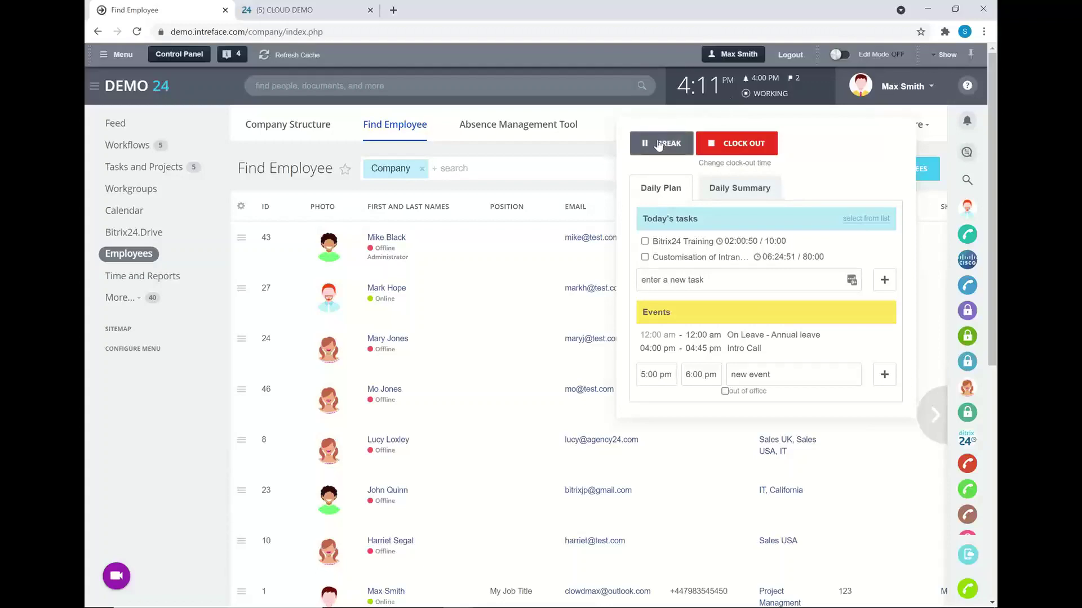
{"action": "left_click", "coordinate": [678, 145]}
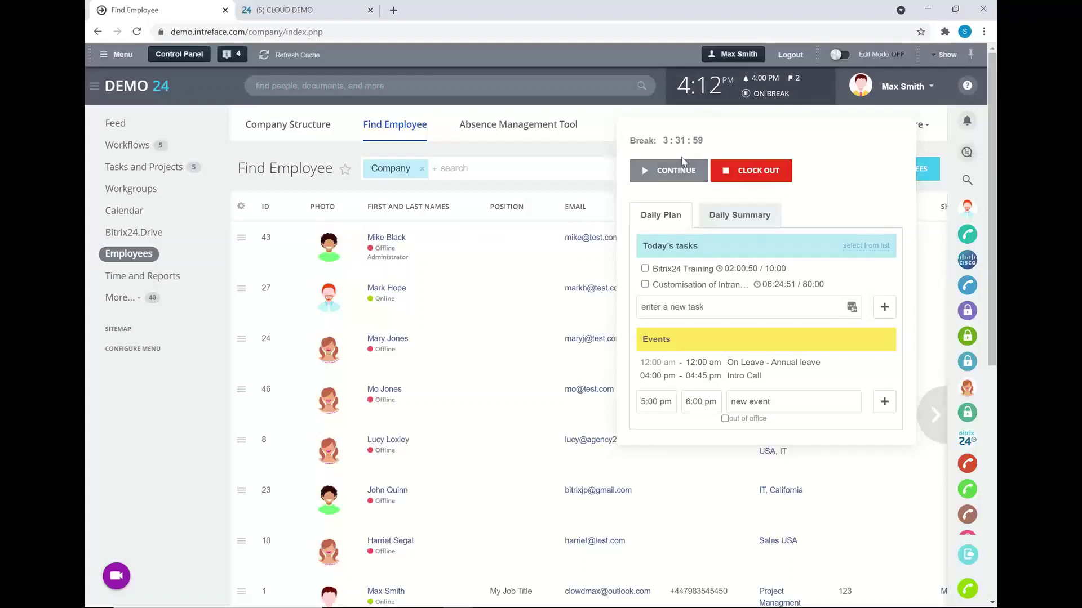
{"action": "left_click", "coordinate": [670, 174]}
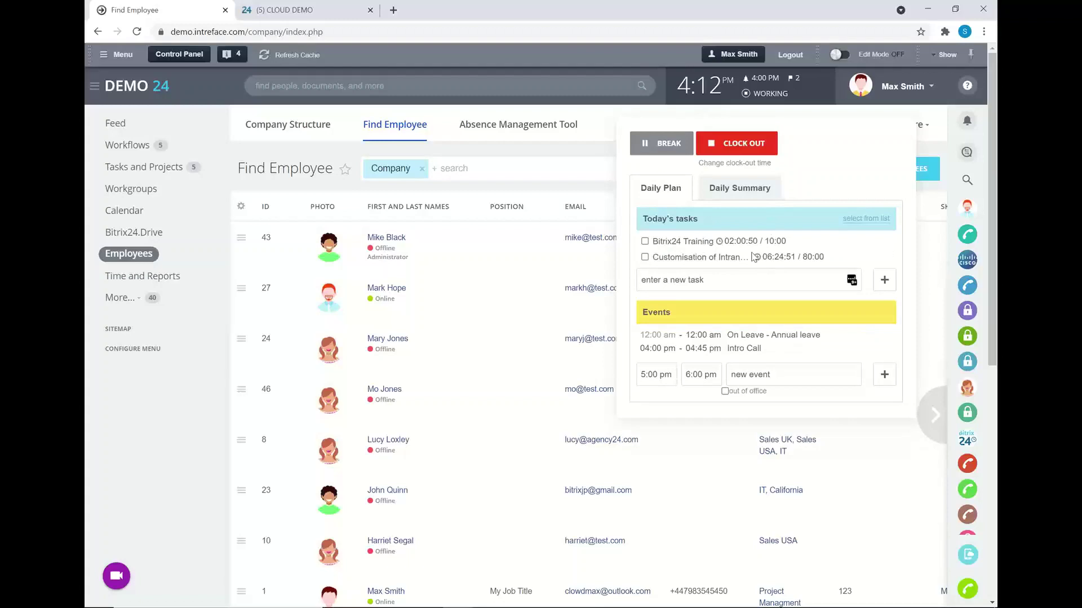
{"action": "left_click", "coordinate": [755, 188]}
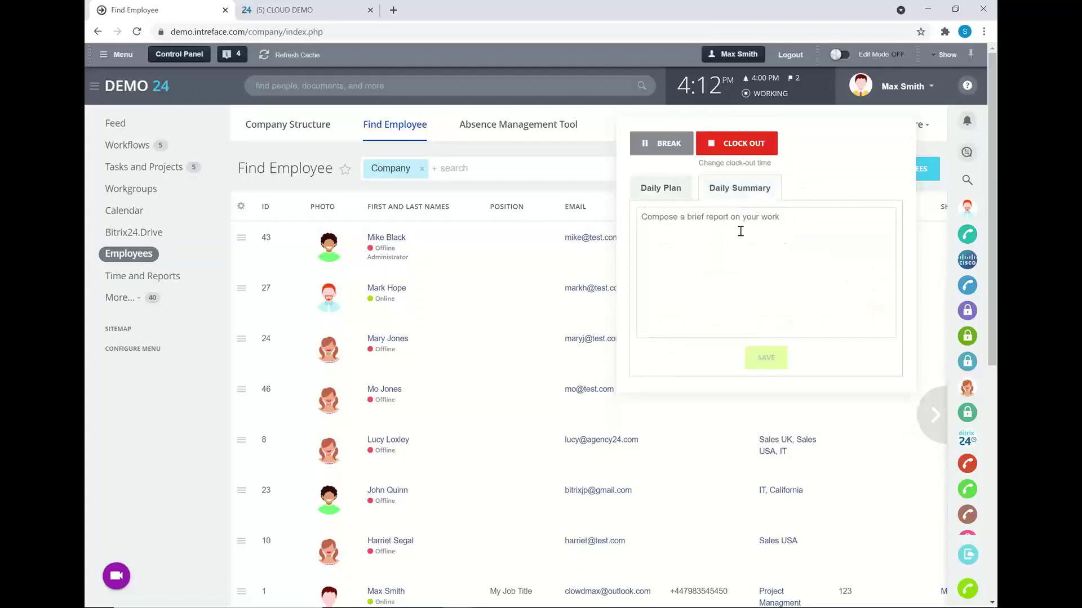
{"action": "left_click", "coordinate": [752, 237]}
- Open the Worktime timesheet for 24–30 May and clear the name search so every employee is listed
{"action": "left_click", "coordinate": [562, 190]}
{"action": "left_click", "coordinate": [135, 277]}
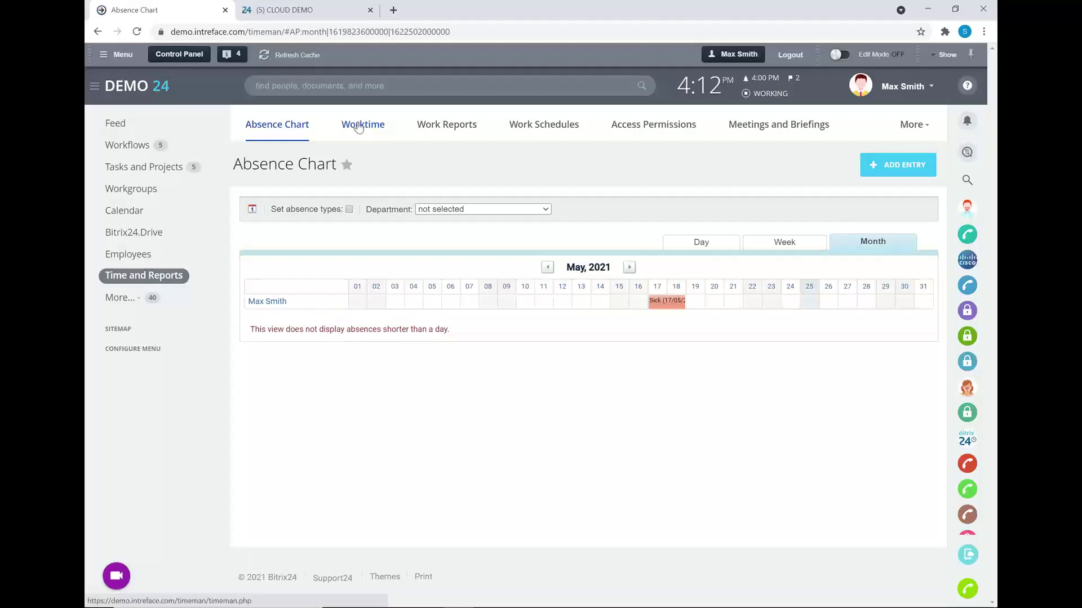
{"action": "left_click", "coordinate": [360, 126]}
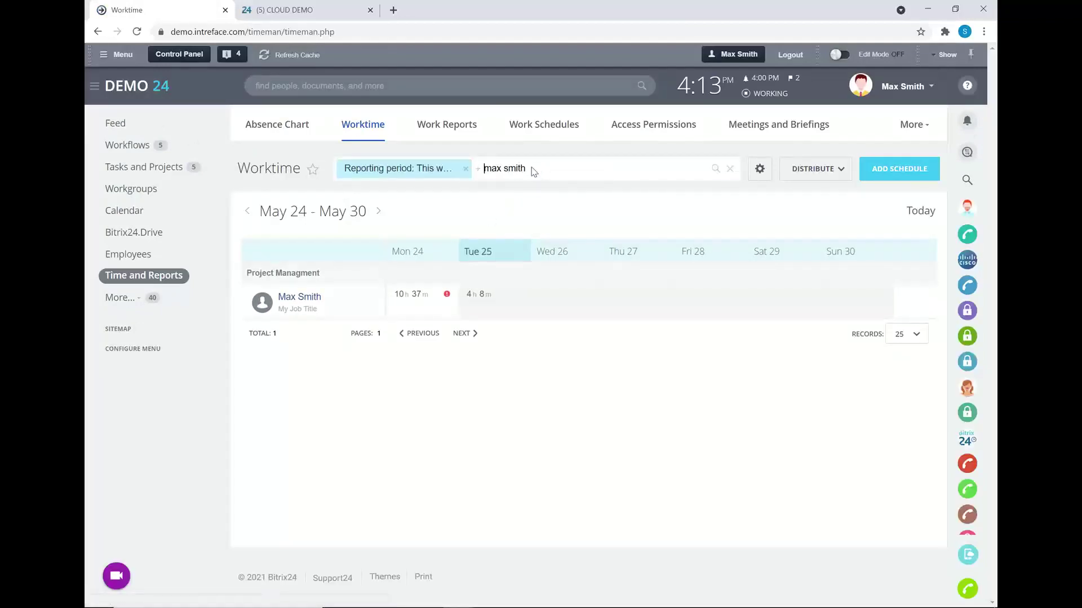
{"action": "double_click", "coordinate": [515, 168]}
{"action": "key", "text": "ctrl+a"}
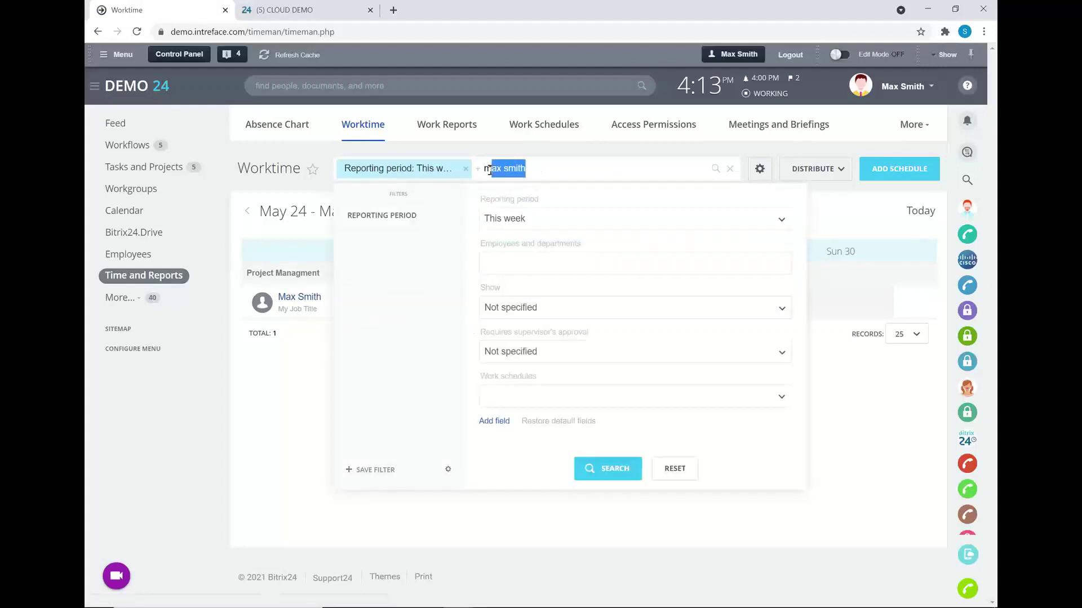
{"action": "key", "text": "BackSpace"}
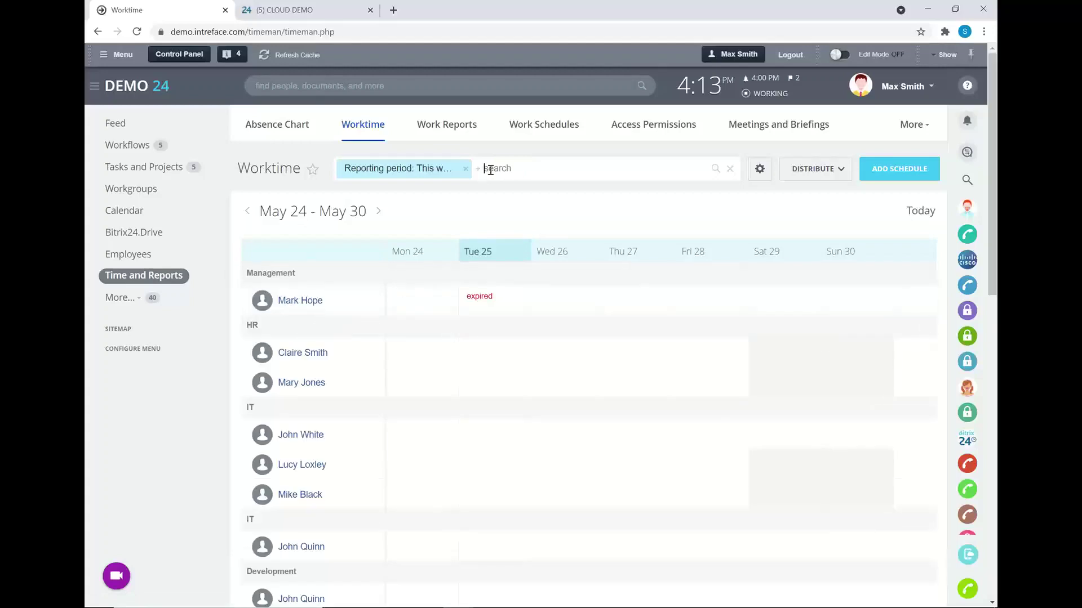
{"action": "scroll", "coordinate": [488, 359], "scroll_direction": "down", "scroll_amount": 1}
{"action": "scroll", "coordinate": [487, 359], "scroll_direction": "down", "scroll_amount": 5}
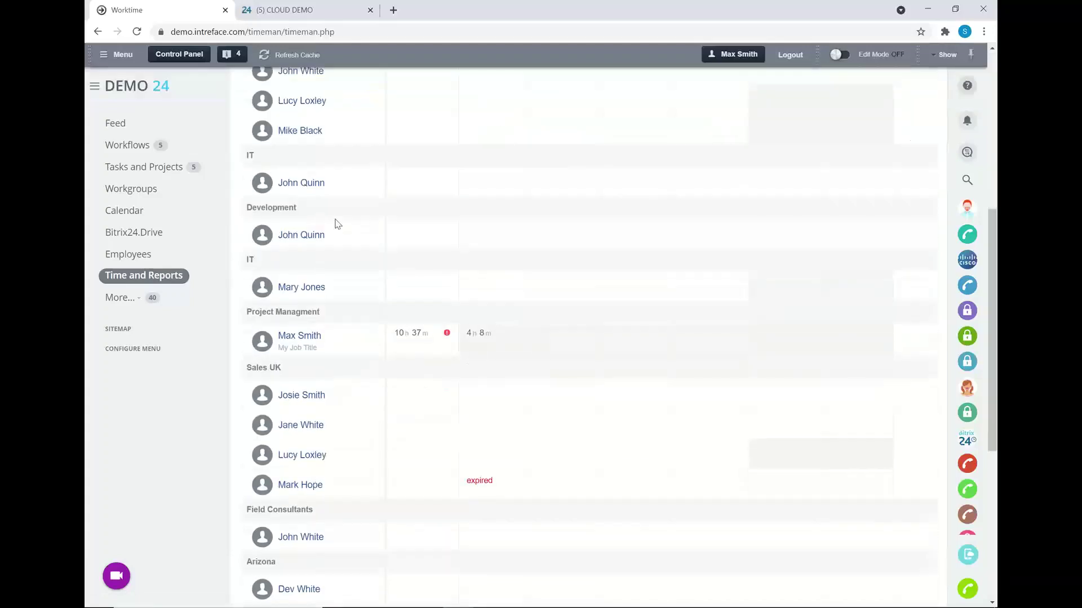
{"action": "left_click", "coordinate": [476, 334]}
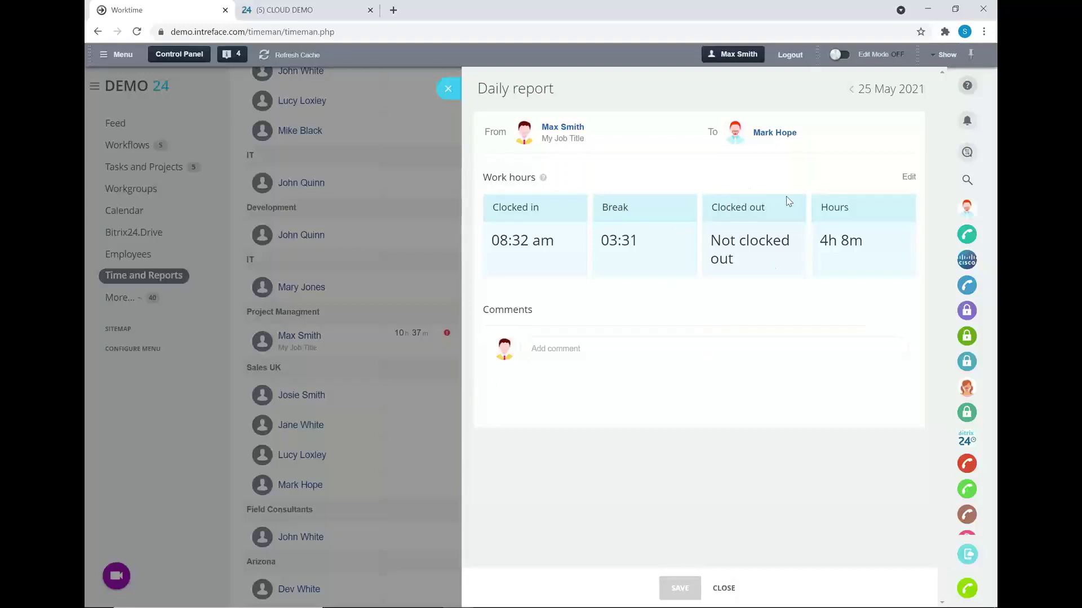
{"action": "left_click", "coordinate": [448, 90]}
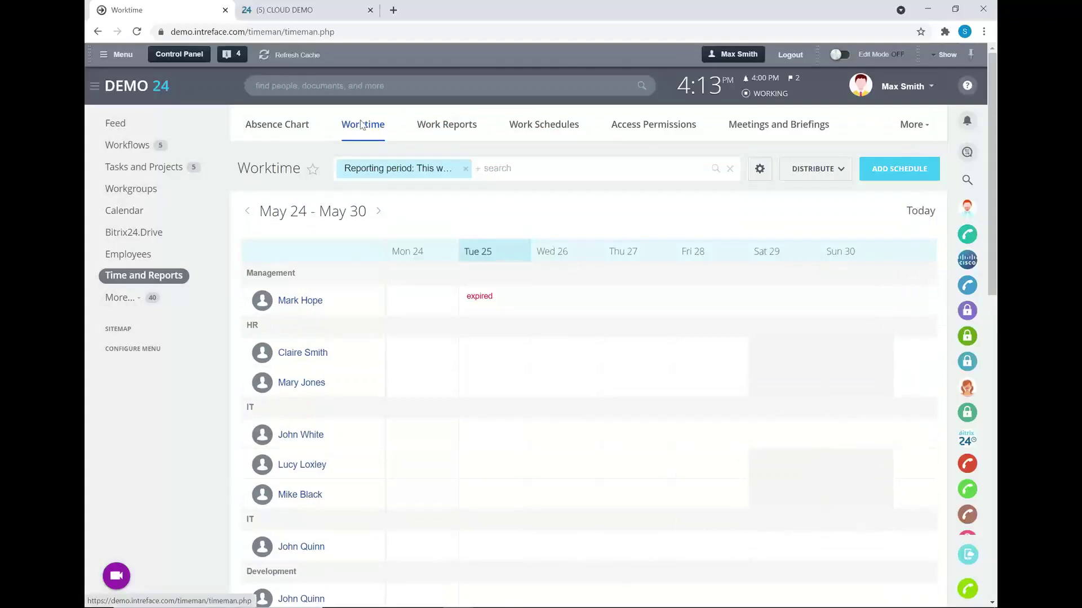
- From the Tasks Deadline board, open the 'Customisation of Intranet Portal - Track Time' task
{"action": "left_click", "coordinate": [153, 171]}
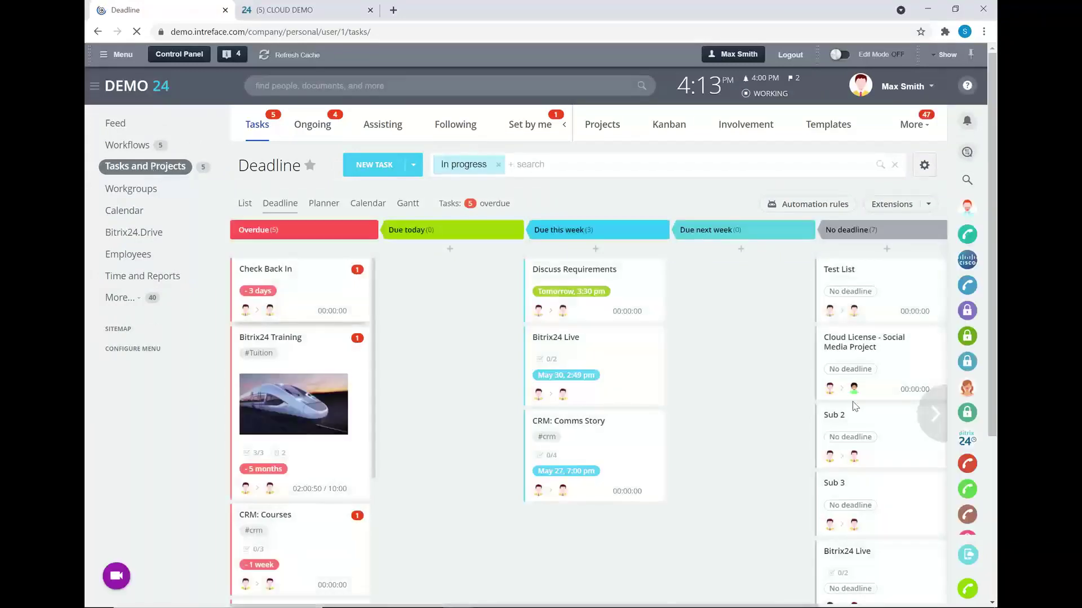
{"action": "mouse_move", "coordinate": [933, 414]}
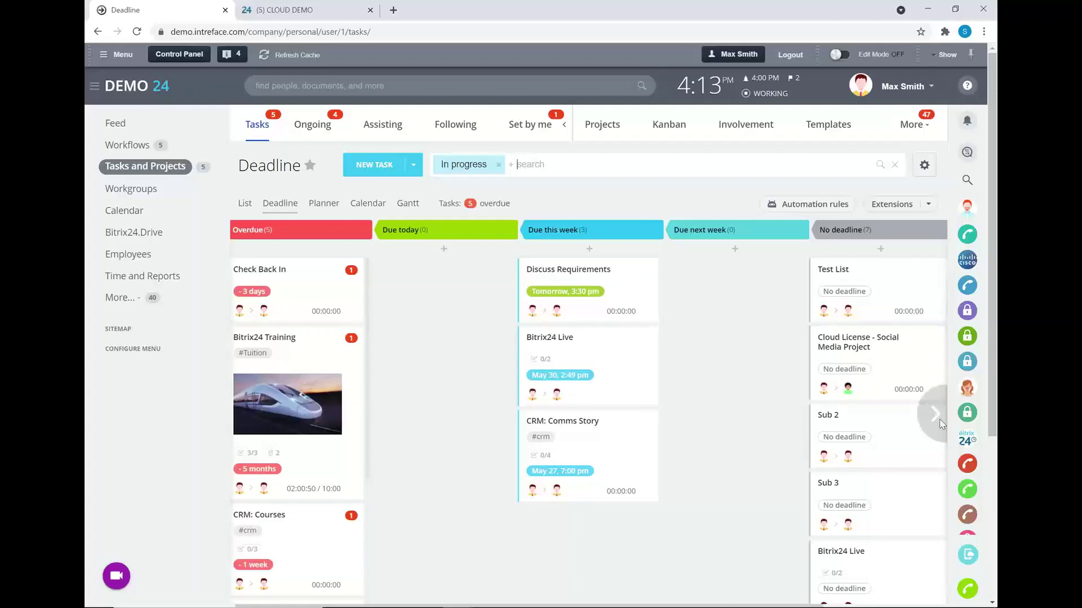
{"action": "left_click", "coordinate": [940, 424]}
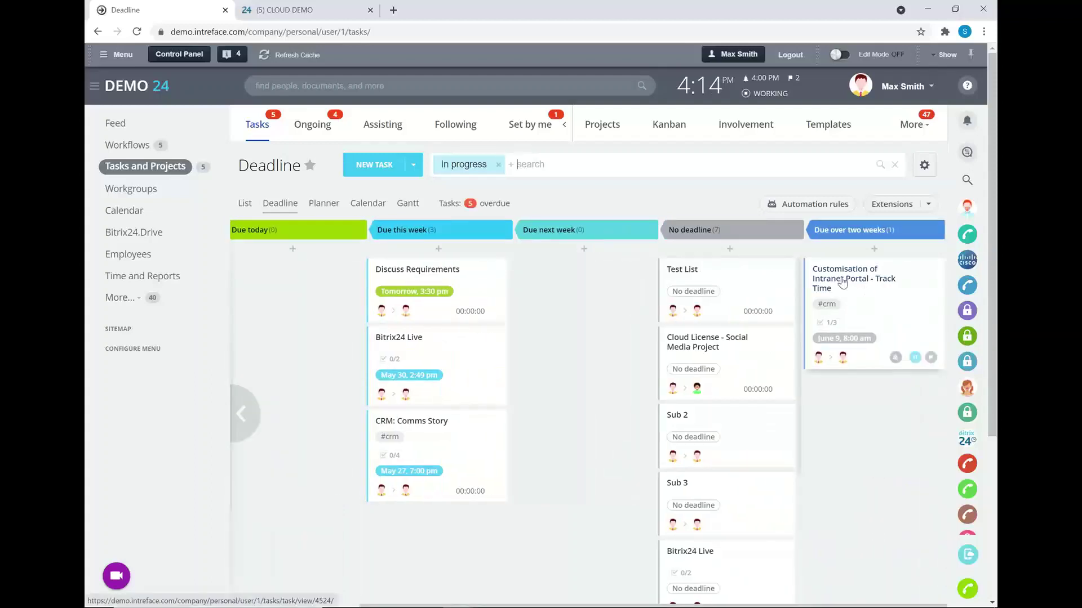
{"action": "left_click", "coordinate": [842, 282]}
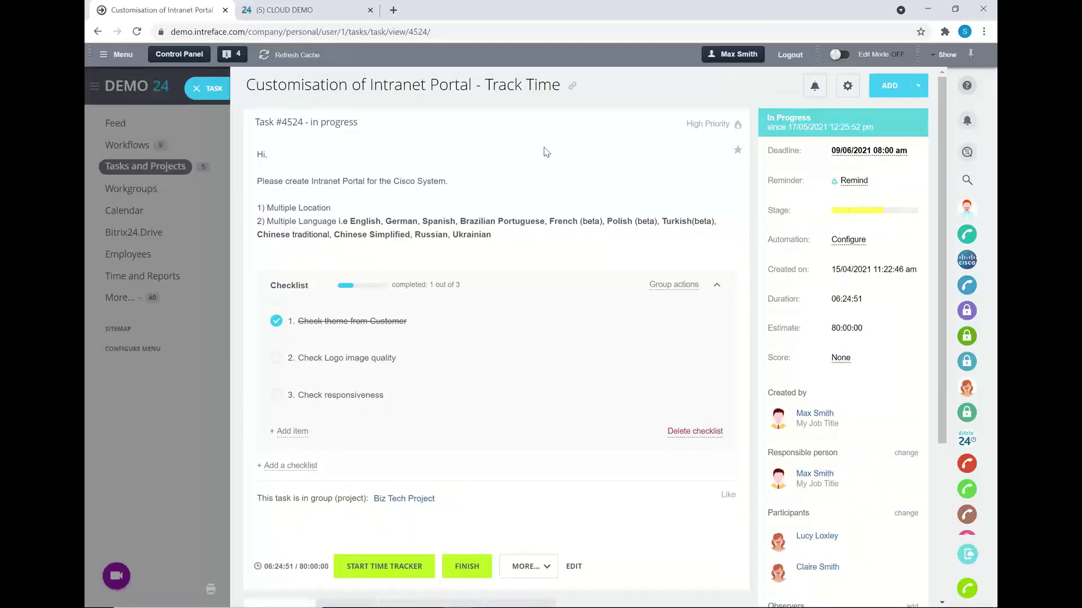
{"action": "scroll", "coordinate": [546, 151], "scroll_direction": "down", "scroll_amount": 2}
- Start time tracking on the task, then pause it
{"action": "left_click", "coordinate": [379, 443]}
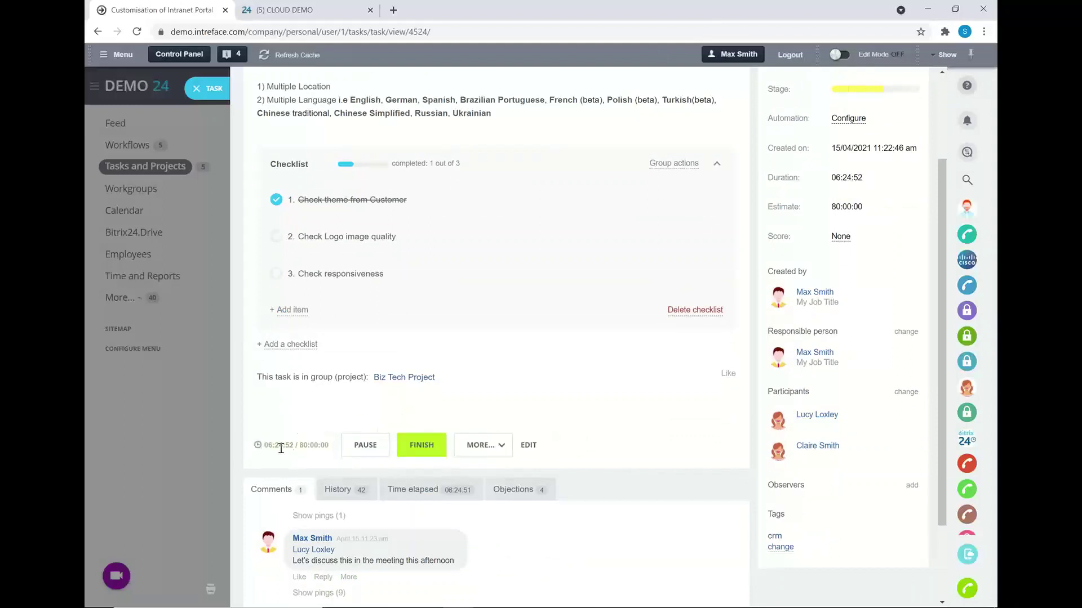
{"action": "scroll", "coordinate": [281, 449], "scroll_direction": "down", "scroll_amount": 1}
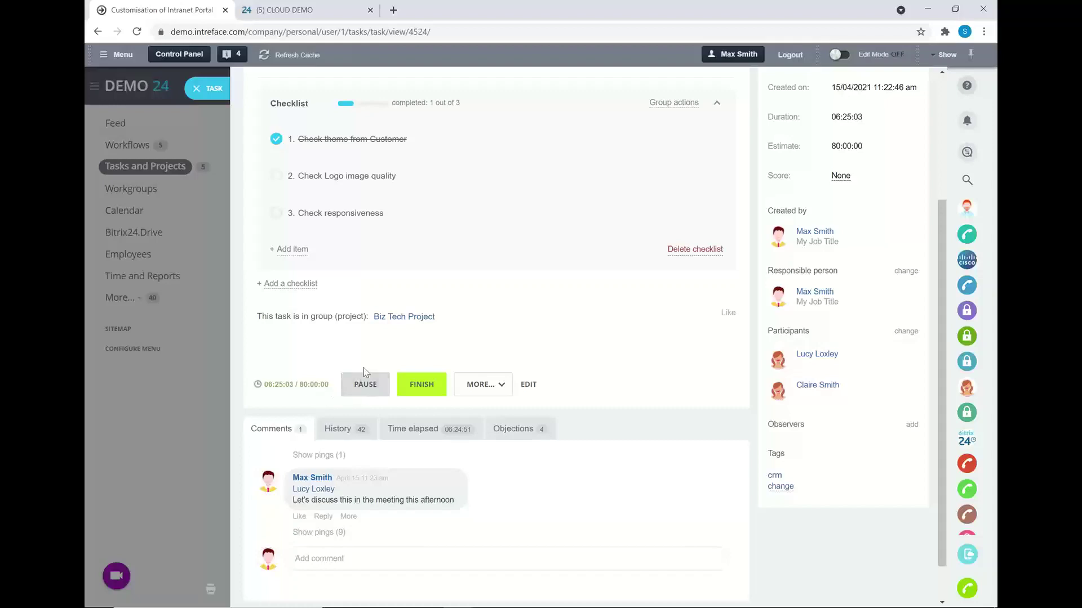
{"action": "left_click", "coordinate": [364, 389]}
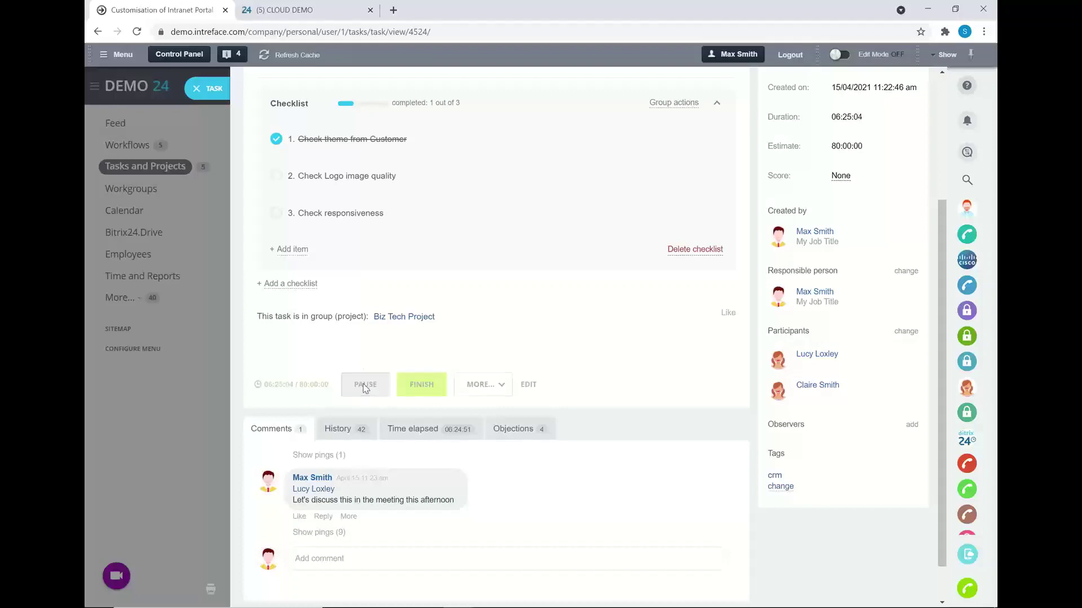
- Look through the task's History entries and close the task to return to the Deadline board
{"action": "left_click", "coordinate": [344, 430]}
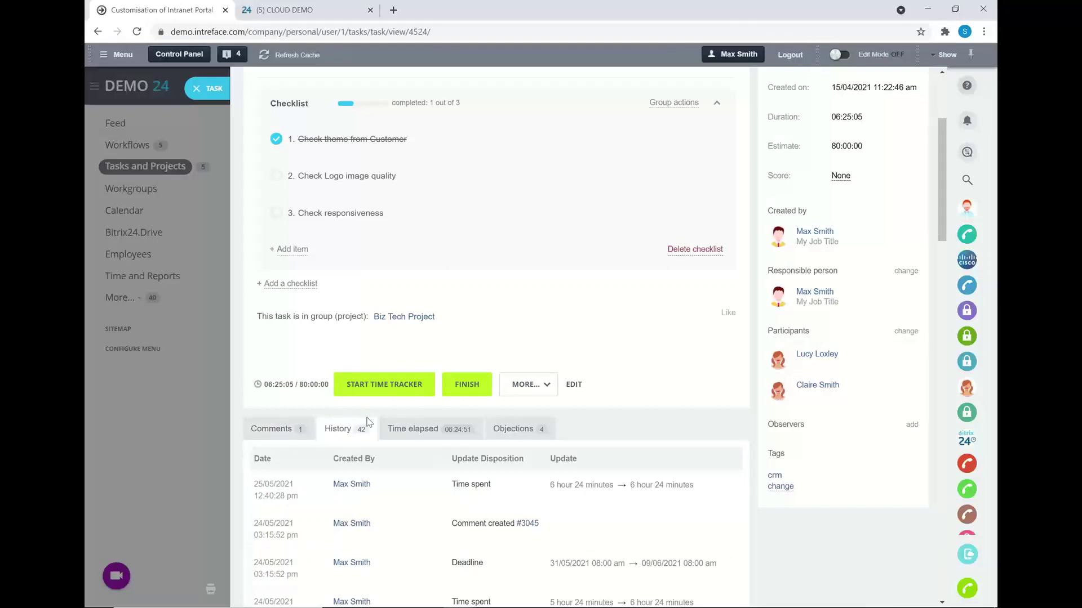
{"action": "scroll", "coordinate": [395, 451], "scroll_direction": "down", "scroll_amount": 1}
{"action": "scroll", "coordinate": [425, 479], "scroll_direction": "down", "scroll_amount": 2}
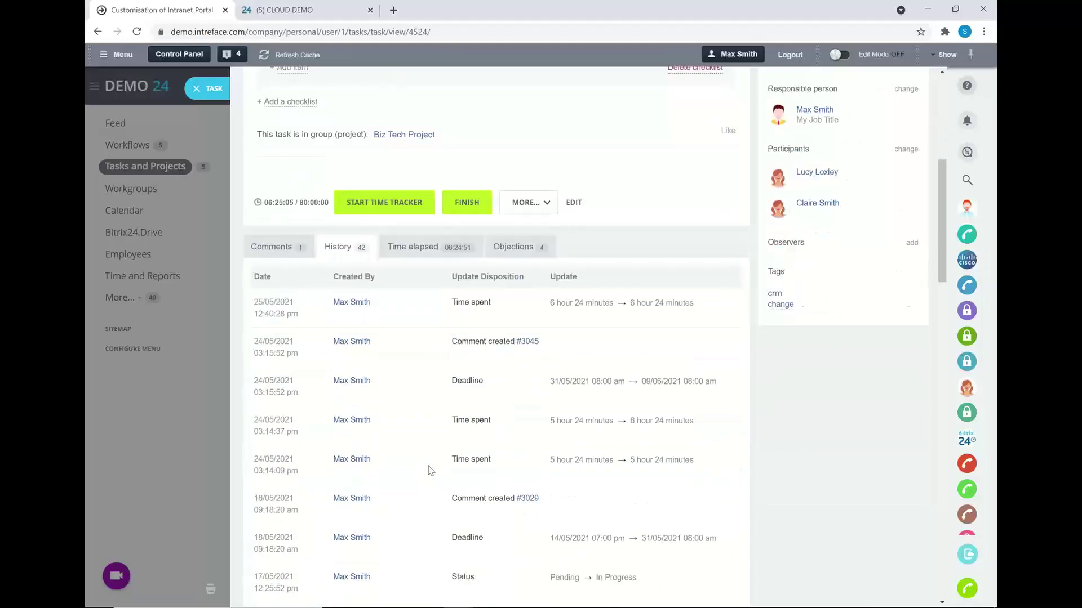
{"action": "scroll", "coordinate": [430, 470], "scroll_direction": "up", "scroll_amount": 1}
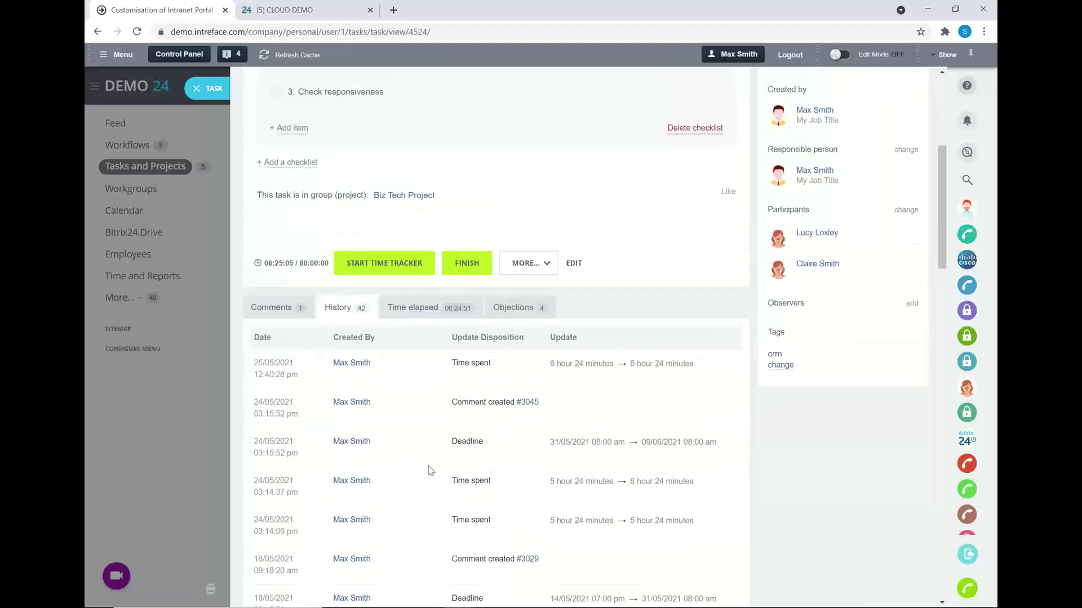
{"action": "left_click", "coordinate": [202, 91]}
{"action": "left_click", "coordinate": [201, 94]}
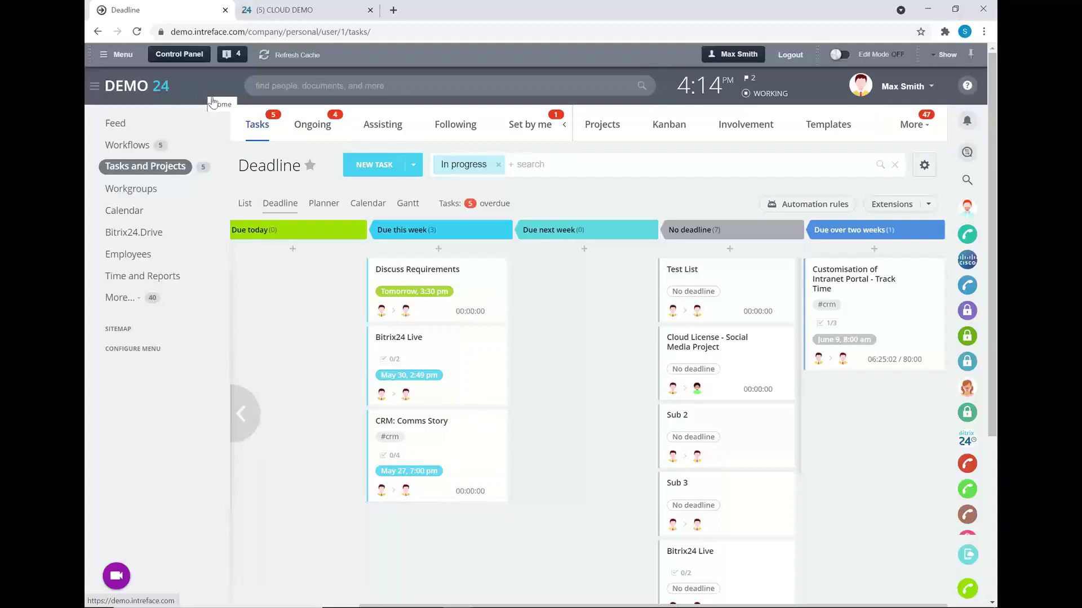
- Open My Drive and browse folders such as Downloads, Financial planning, HR Management and Sales
{"action": "left_click", "coordinate": [134, 233]}
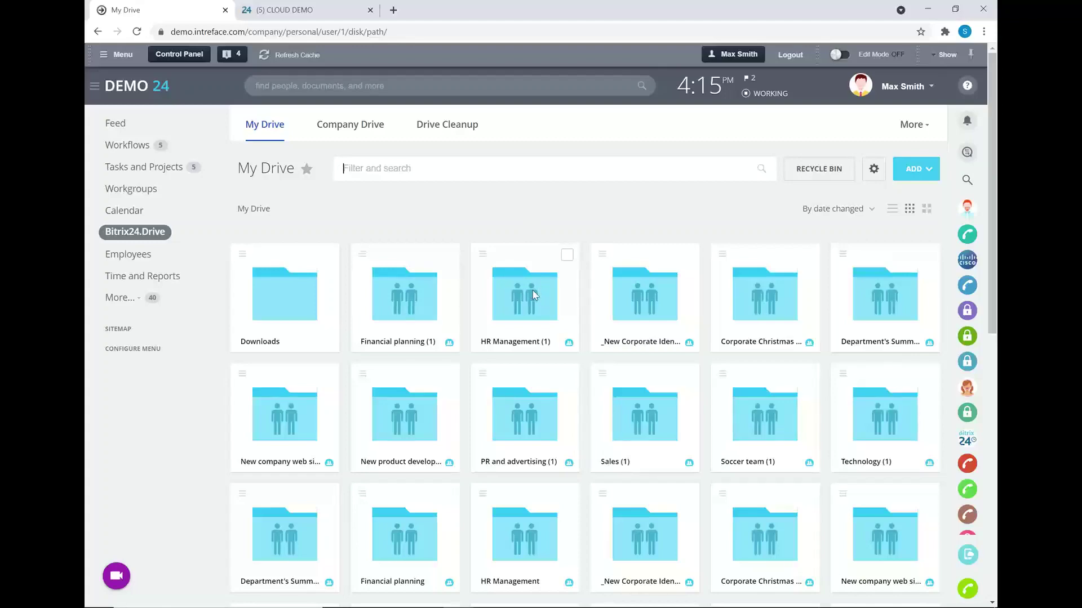
{"action": "scroll", "coordinate": [541, 282], "scroll_direction": "down", "scroll_amount": 4}
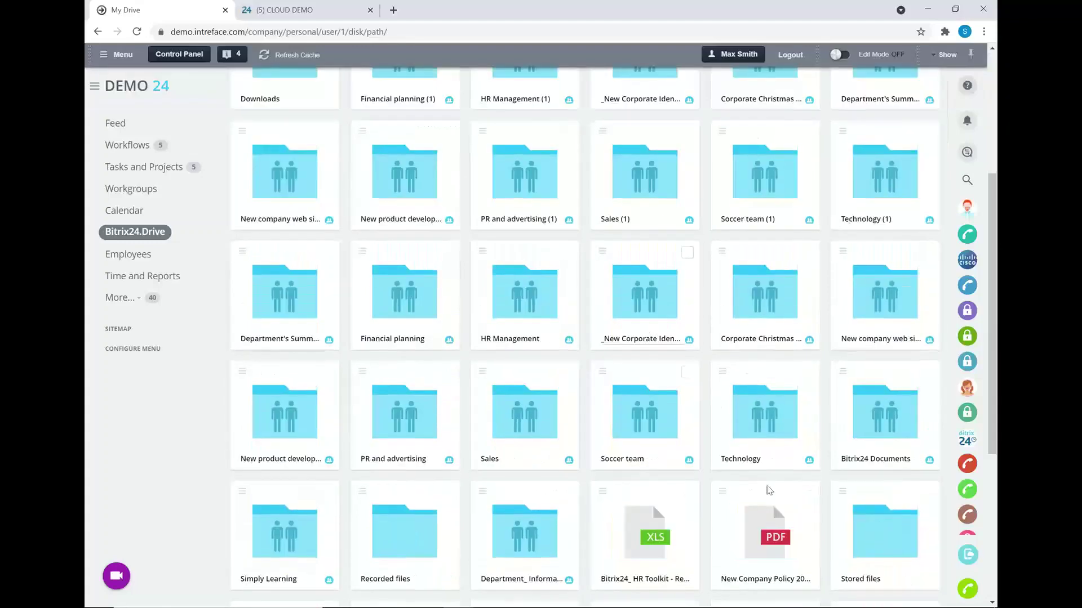
- Via Share > Sharing, add a colleague to the New product development folder with Full access
{"action": "right_click", "coordinate": [403, 171]}
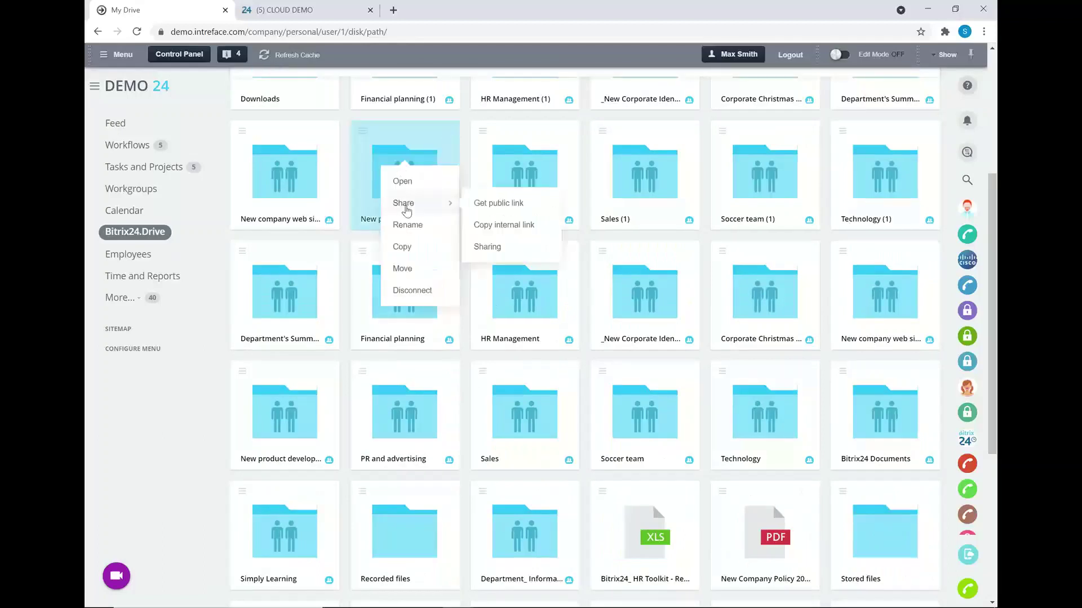
{"action": "mouse_move", "coordinate": [406, 209]}
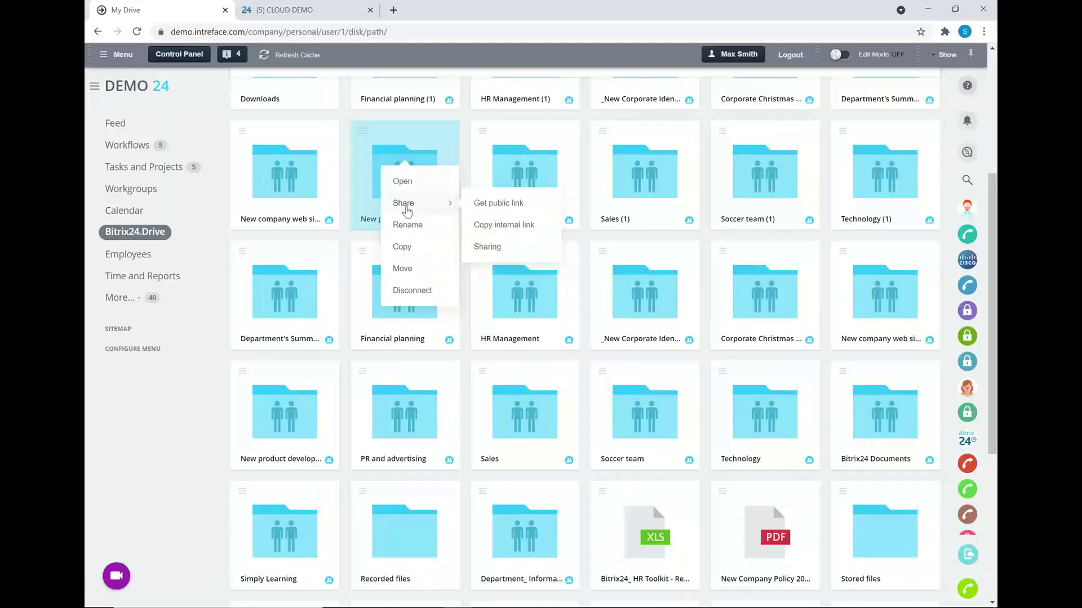
{"action": "left_click", "coordinate": [488, 246]}
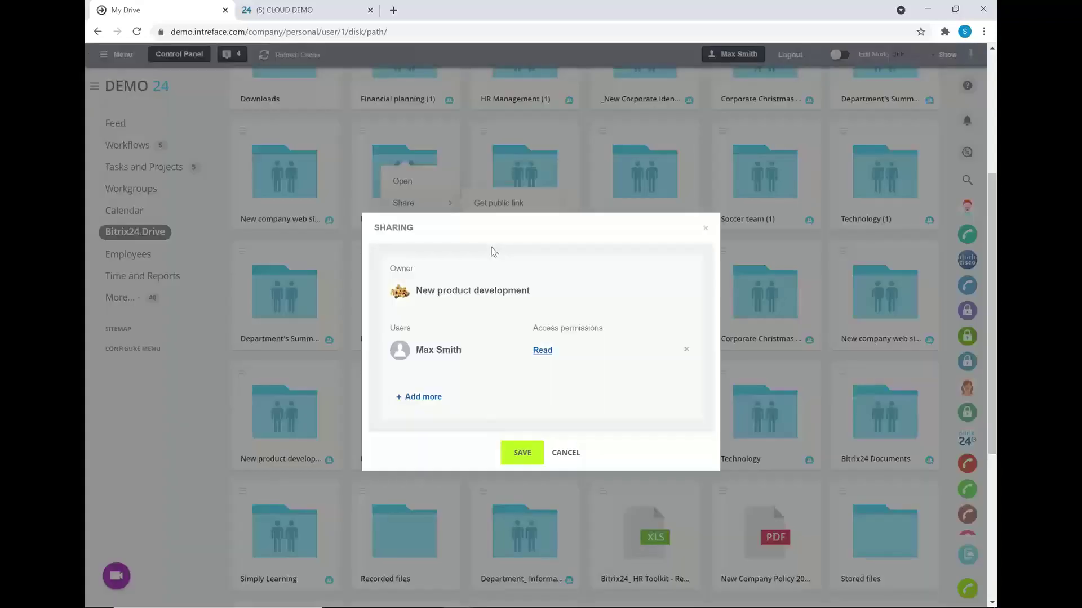
{"action": "left_click", "coordinate": [412, 394]}
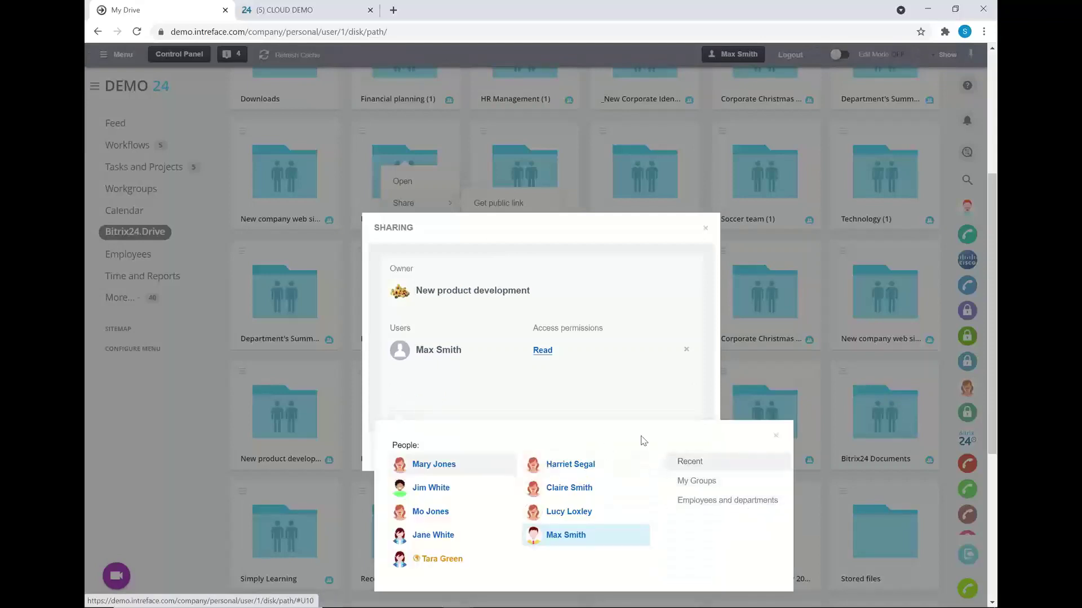
{"action": "left_click", "coordinate": [718, 501]}
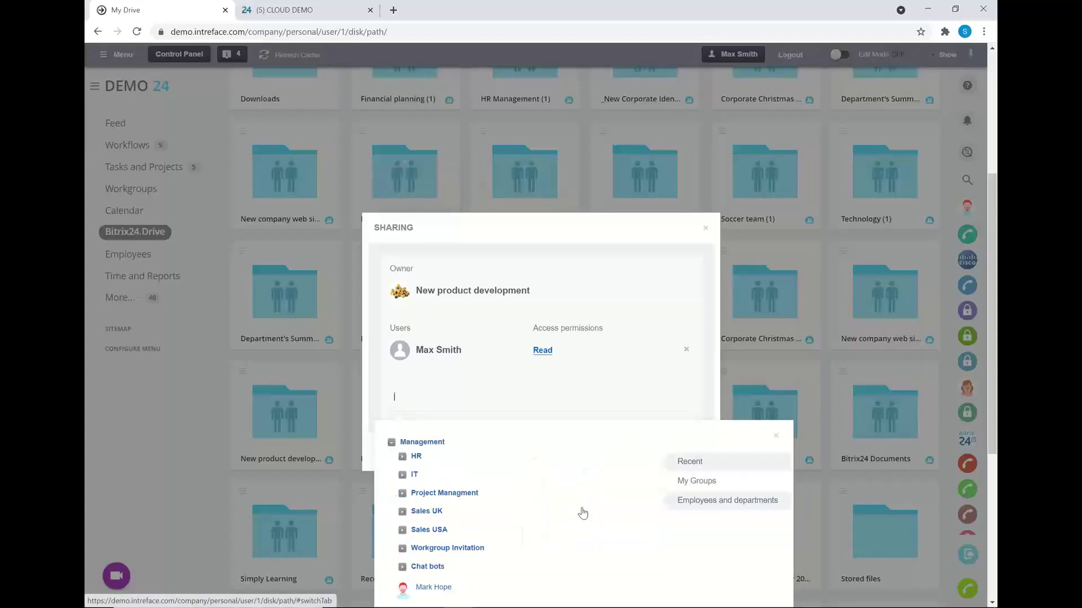
{"action": "left_click", "coordinate": [429, 511]}
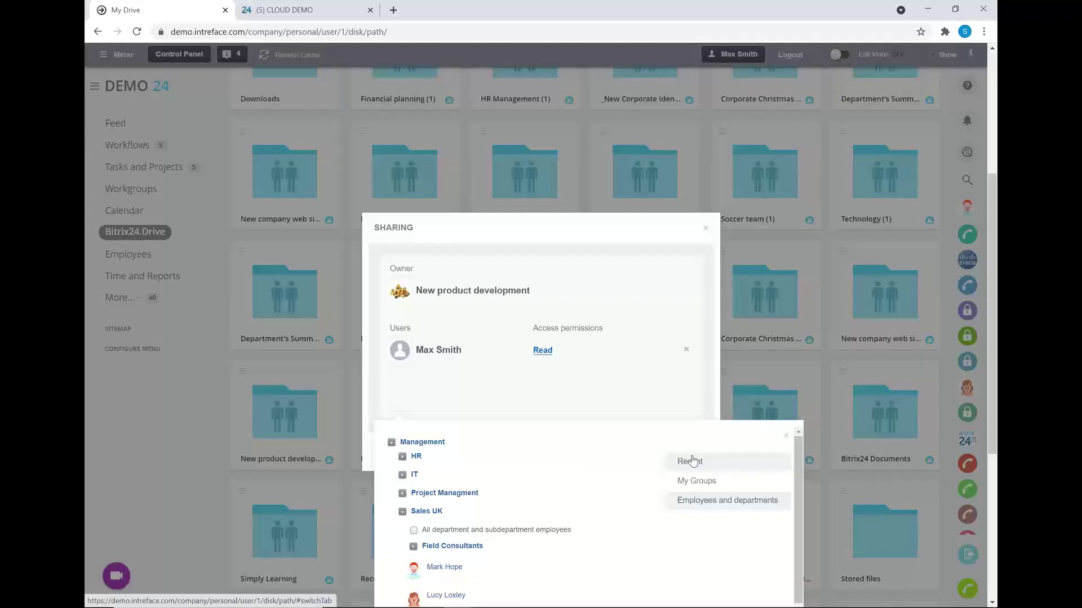
{"action": "left_click", "coordinate": [693, 461]}
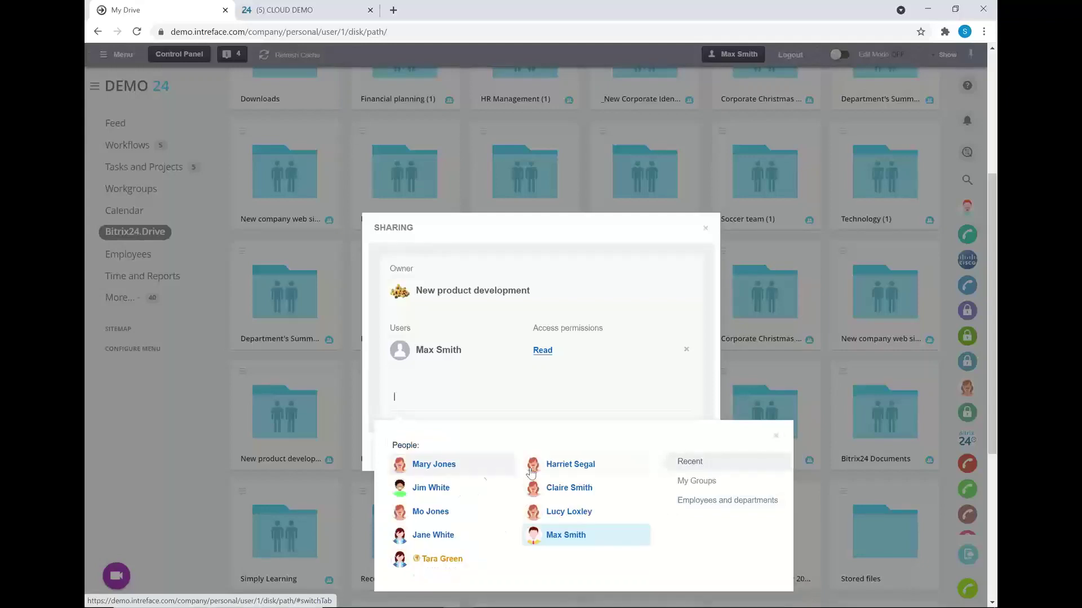
{"action": "left_click", "coordinate": [450, 492]}
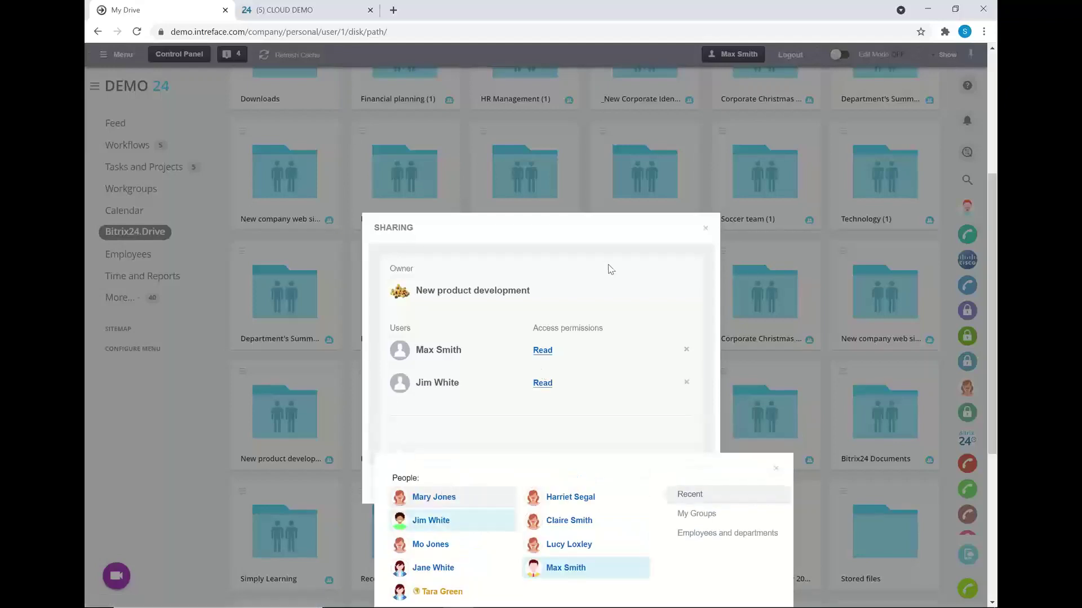
{"action": "left_click", "coordinate": [610, 268]}
{"action": "left_click", "coordinate": [543, 384]}
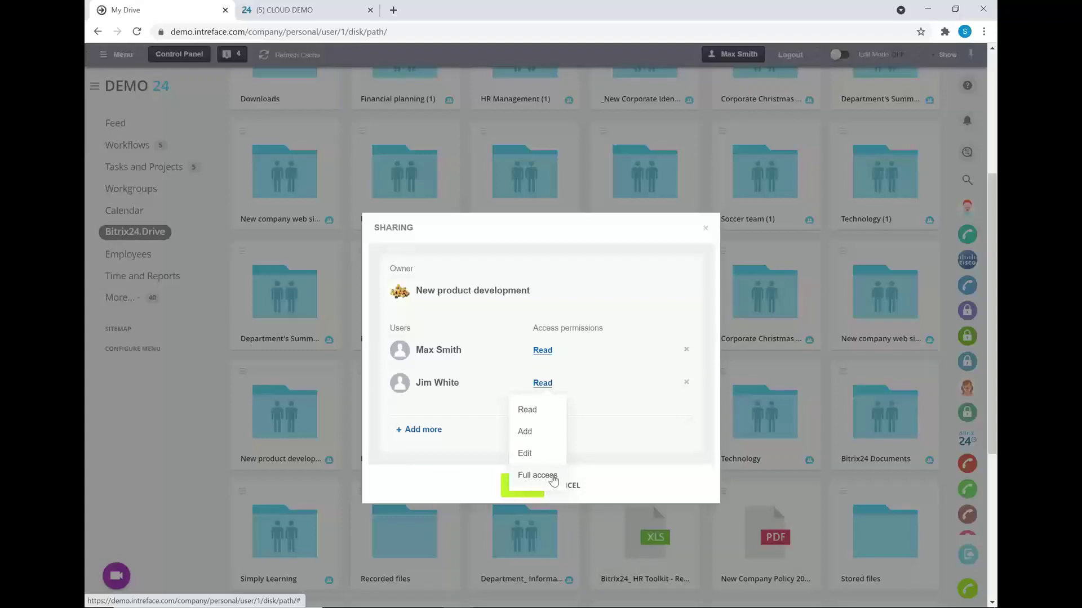
{"action": "left_click", "coordinate": [553, 476]}
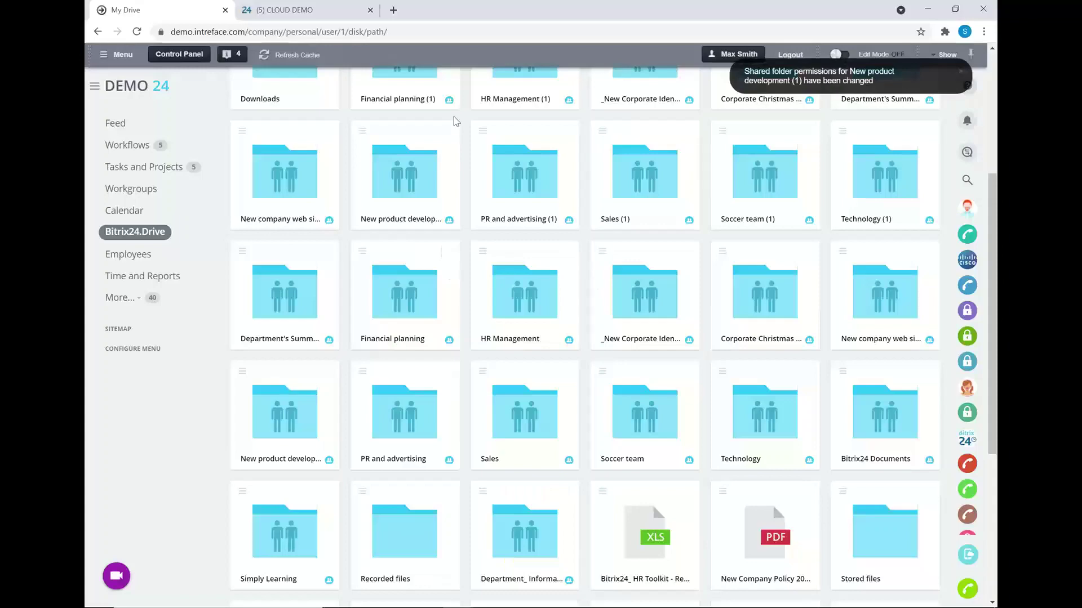
- Preview the ADD menu's item types, including Google Docs, then switch to the Company Drive
{"action": "scroll", "coordinate": [586, 321], "scroll_direction": "up", "scroll_amount": 5}
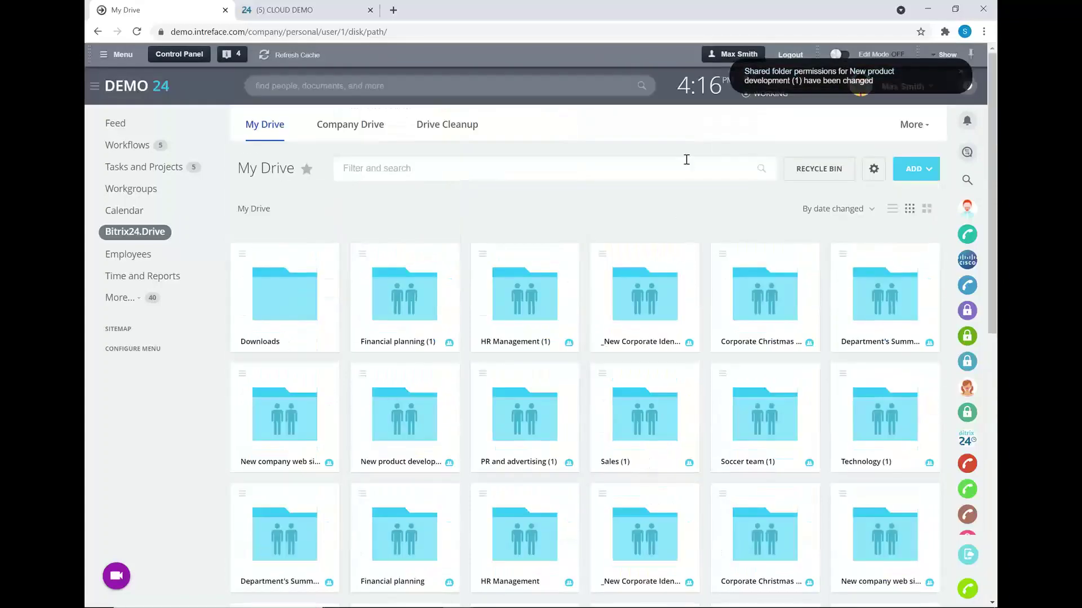
{"action": "left_click", "coordinate": [924, 171]}
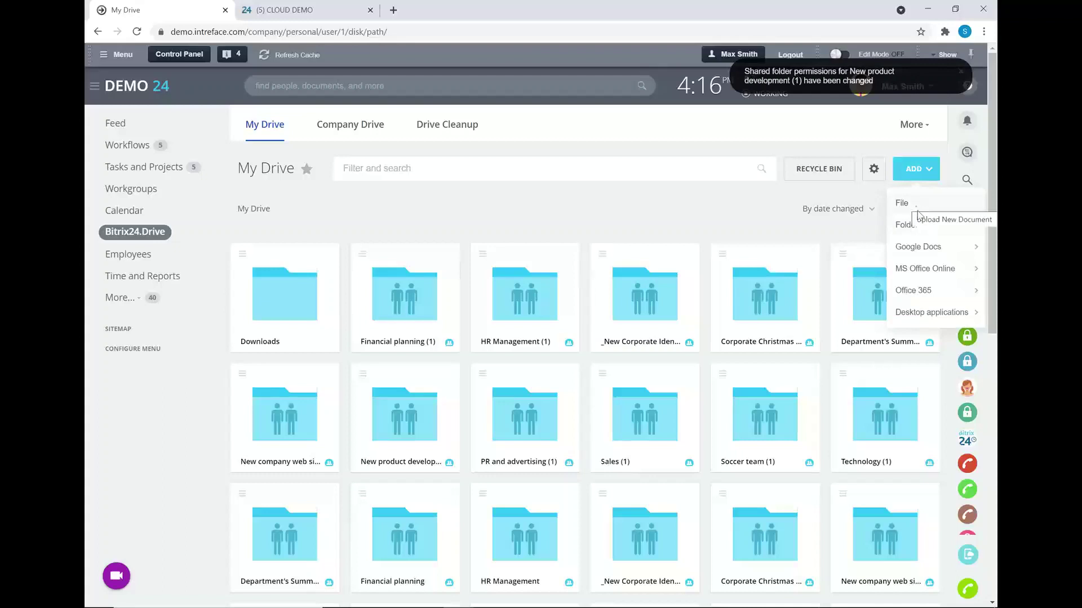
{"action": "mouse_move", "coordinate": [922, 254]}
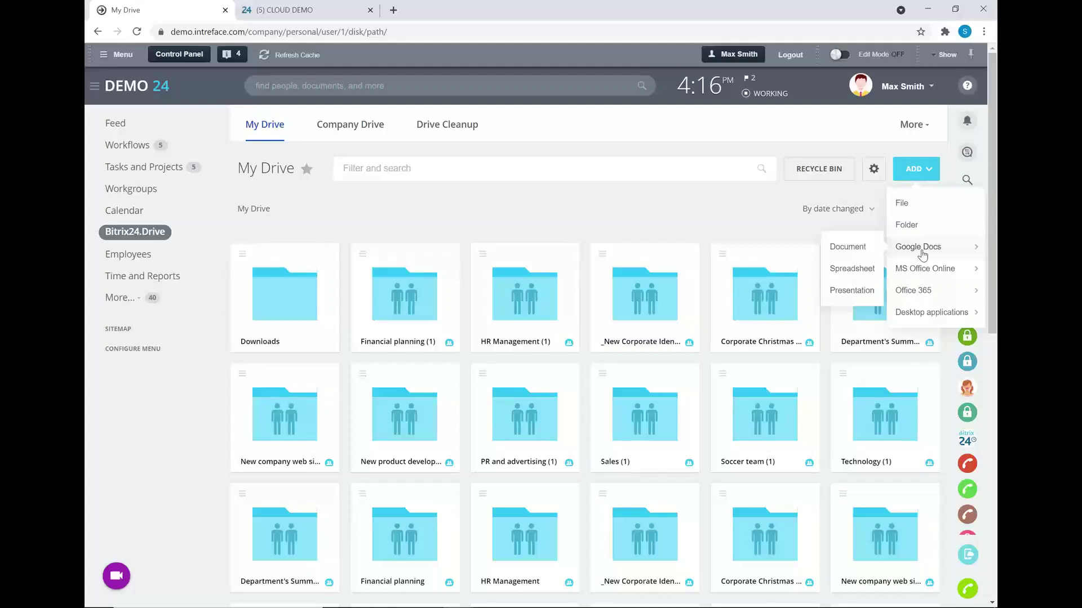
{"action": "left_click", "coordinate": [498, 210]}
{"action": "left_click", "coordinate": [344, 131]}
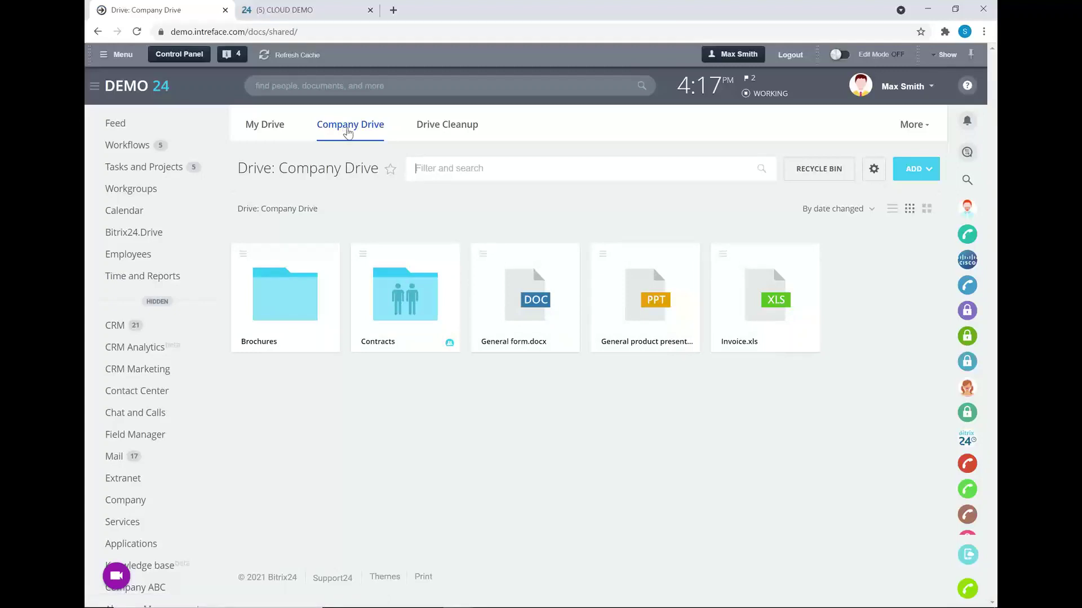
{"action": "left_click", "coordinate": [158, 303]}
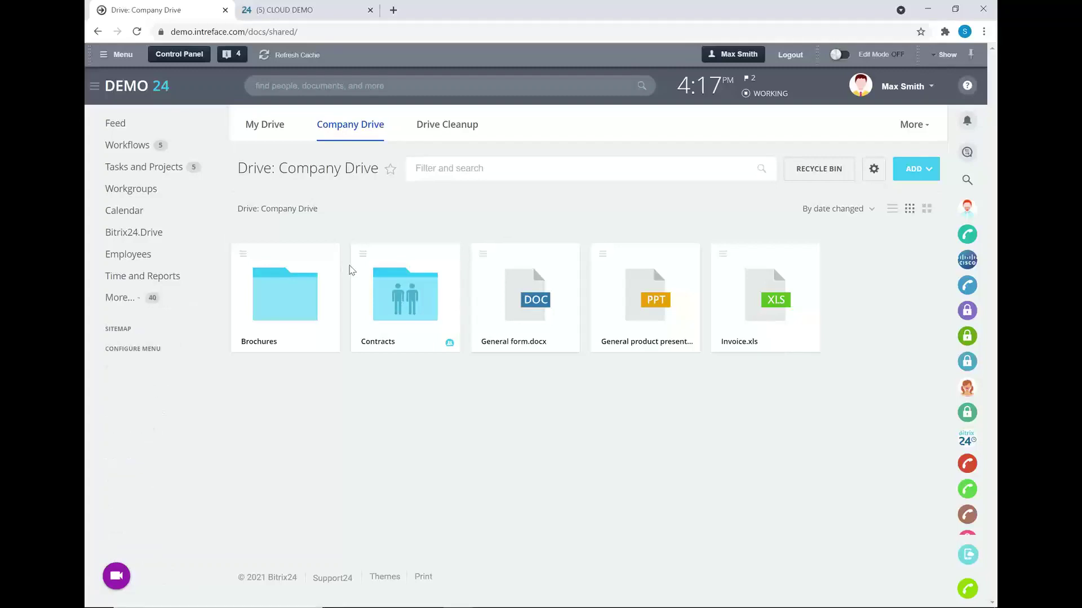
{"action": "right_click", "coordinate": [407, 282]}
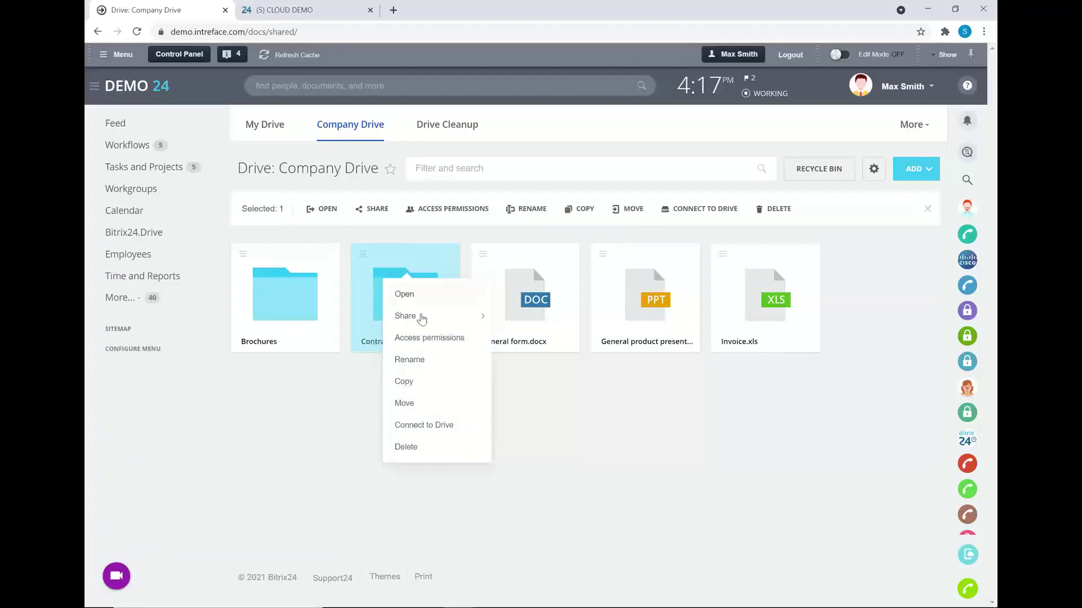
{"action": "left_click", "coordinate": [429, 338]}
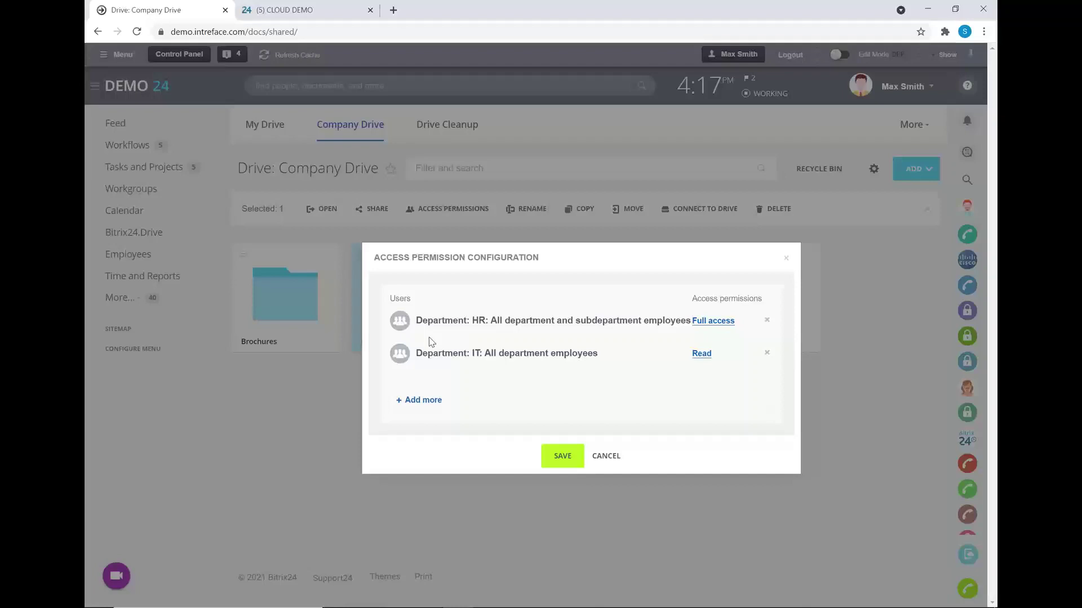
{"action": "left_click_drag", "start_coordinate": [569, 268], "coordinate": [635, 340]}
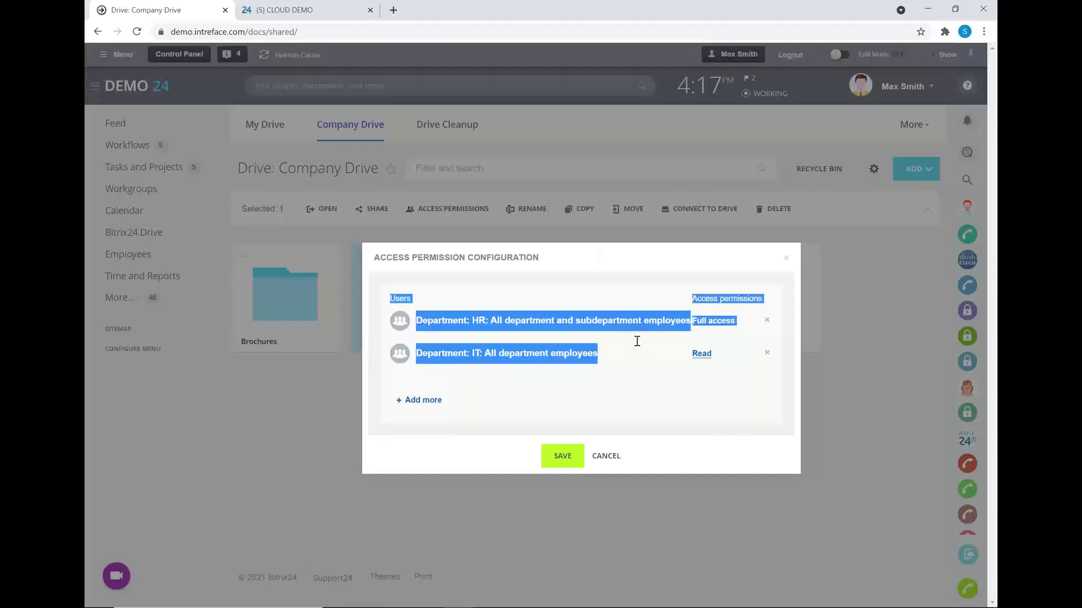
{"action": "left_click", "coordinate": [635, 340]}
{"action": "left_click", "coordinate": [606, 456]}
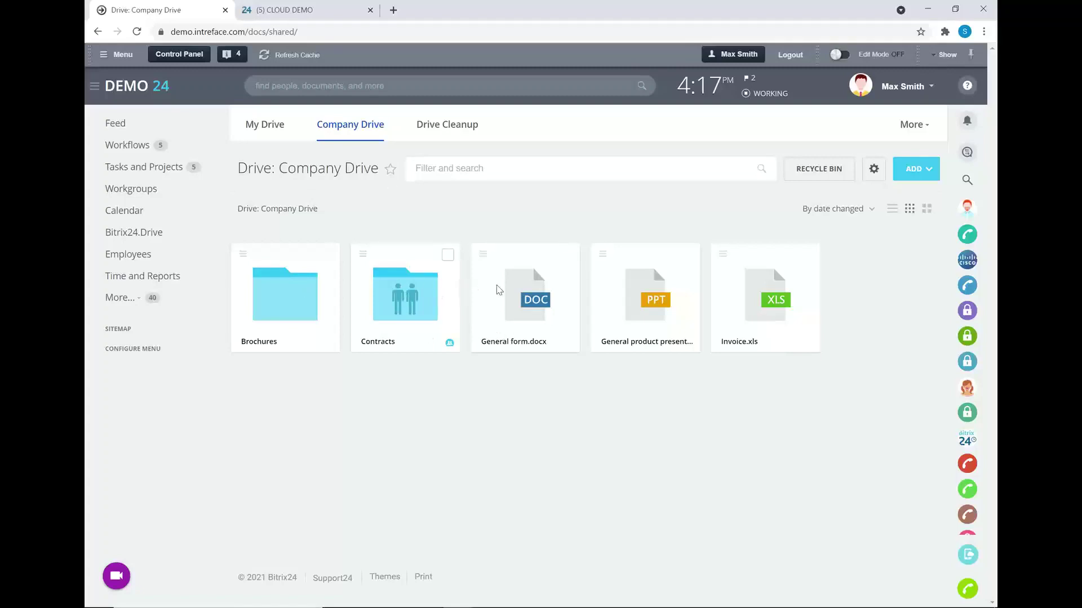
- Open General form.docx details, review its three revisions in Revision history, then return to Company Drive
{"action": "left_click", "coordinate": [533, 289]}
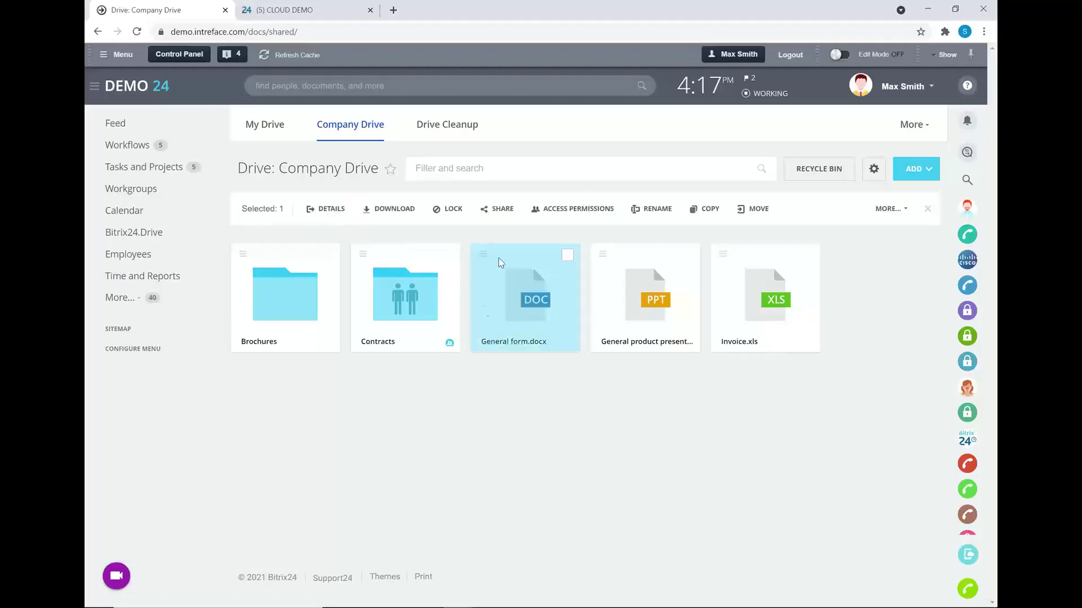
{"action": "left_click", "coordinate": [330, 209]}
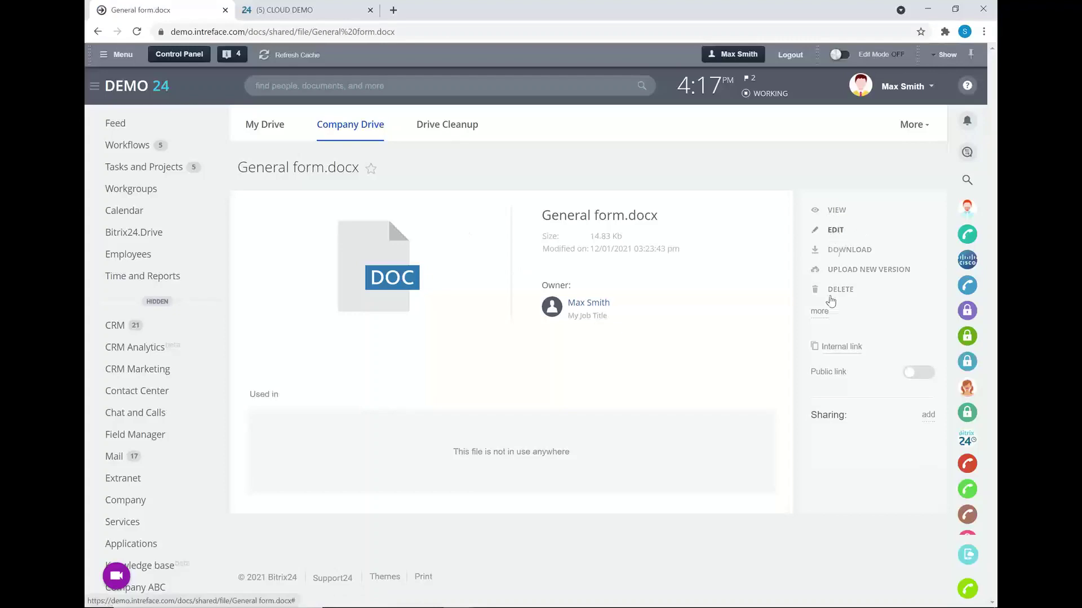
{"action": "left_click", "coordinate": [821, 313]}
{"action": "left_click", "coordinate": [834, 340]}
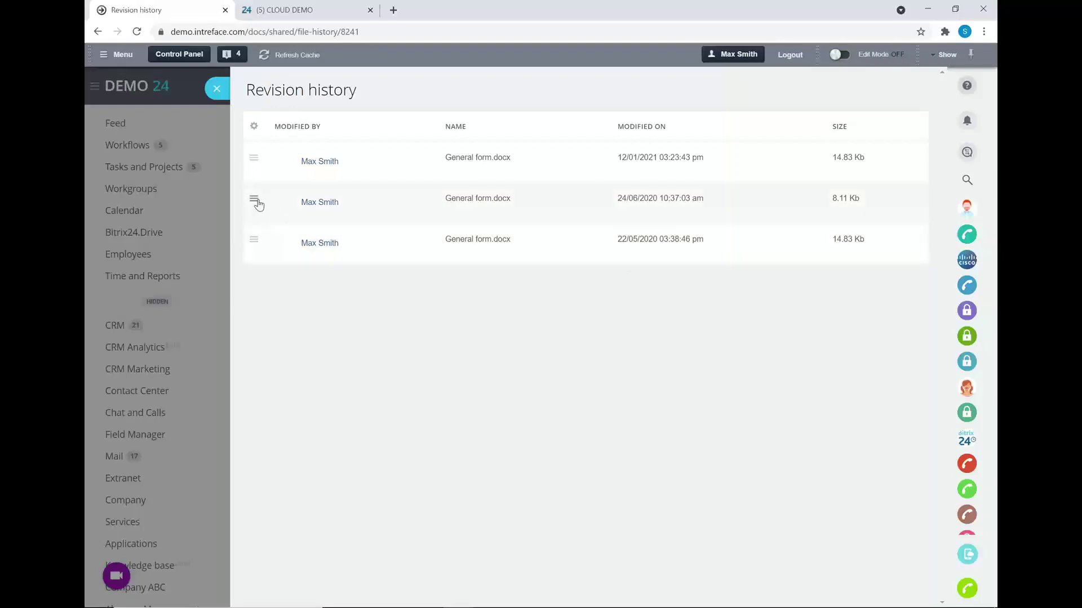
{"action": "left_click", "coordinate": [255, 200]}
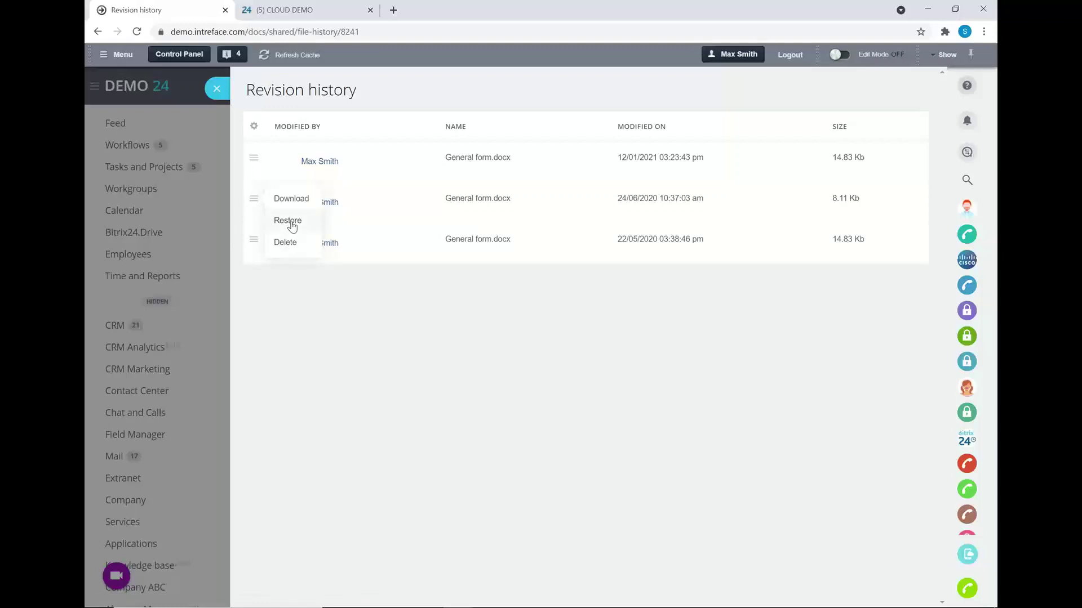
{"action": "left_click", "coordinate": [224, 90]}
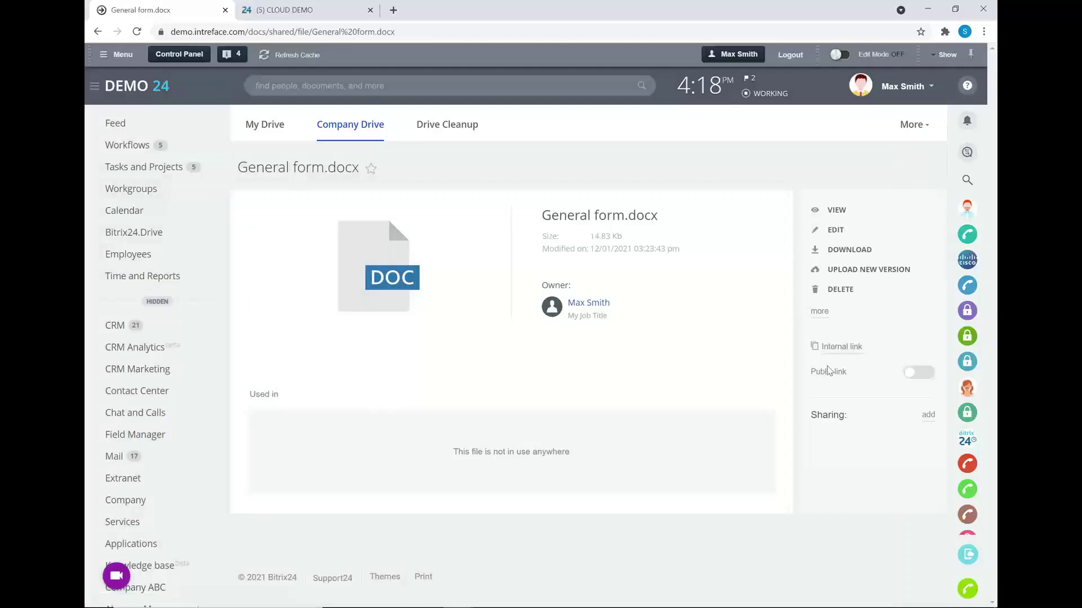
{"action": "left_click", "coordinate": [334, 125]}
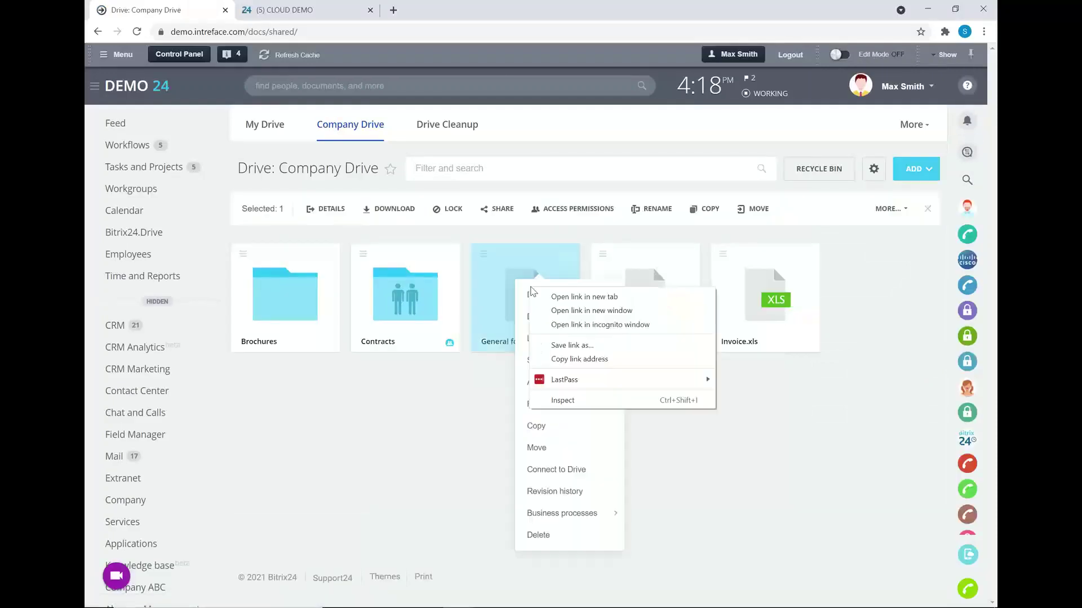
- Start a First Approval business process on General form.docx with a colleague as the voting person
{"action": "right_click", "coordinate": [536, 285]}
{"action": "left_click", "coordinate": [556, 519]}
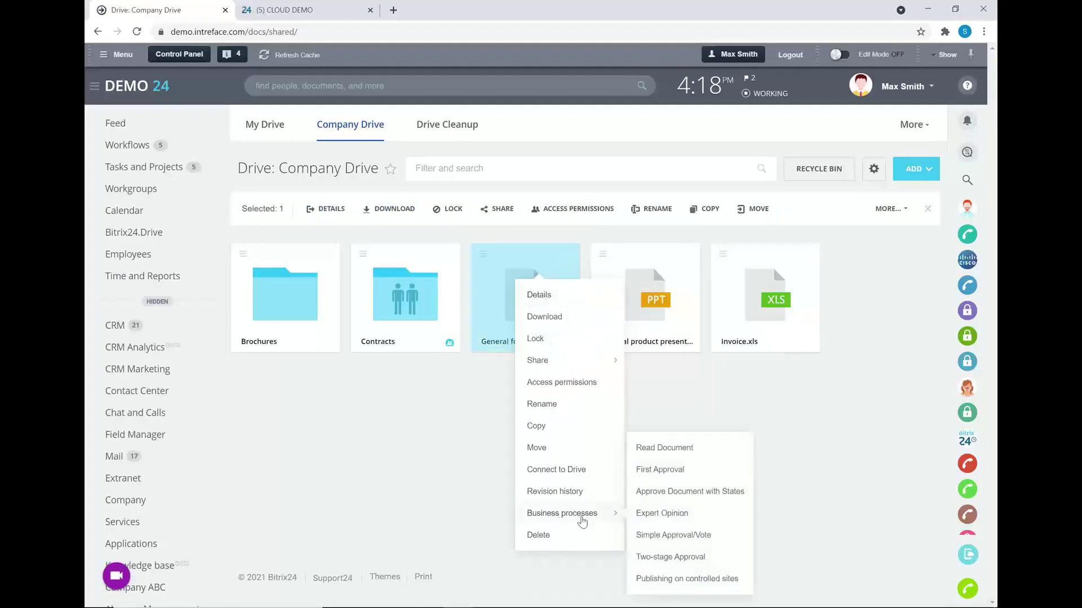
{"action": "mouse_move", "coordinate": [556, 520]}
{"action": "left_click", "coordinate": [661, 473]}
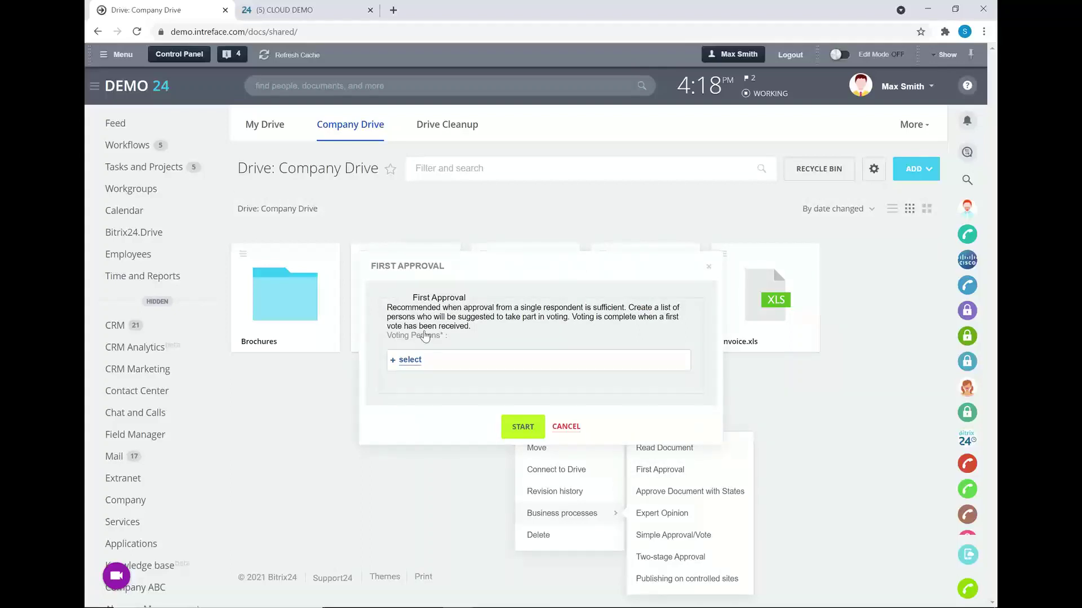
{"action": "left_click", "coordinate": [415, 361]}
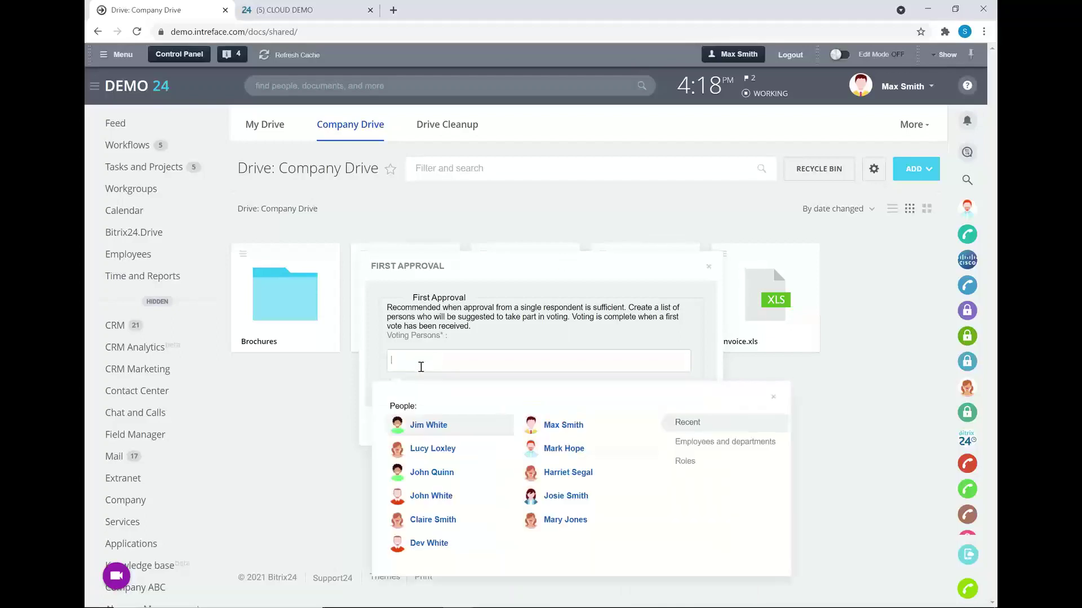
{"action": "left_click", "coordinate": [563, 449]}
{"action": "left_click", "coordinate": [570, 343]}
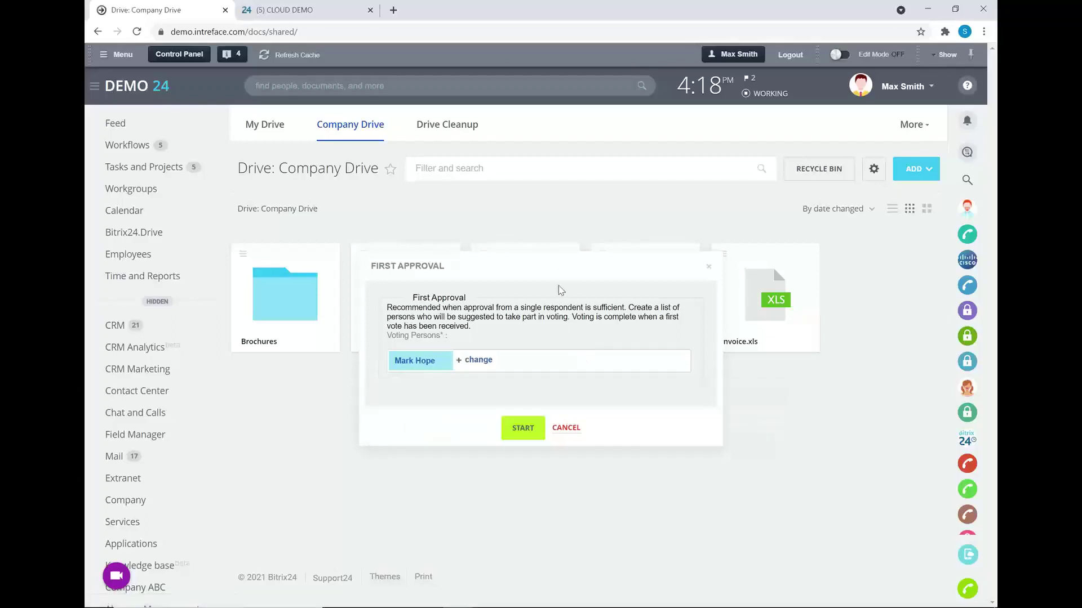
{"action": "left_click", "coordinate": [524, 430]}
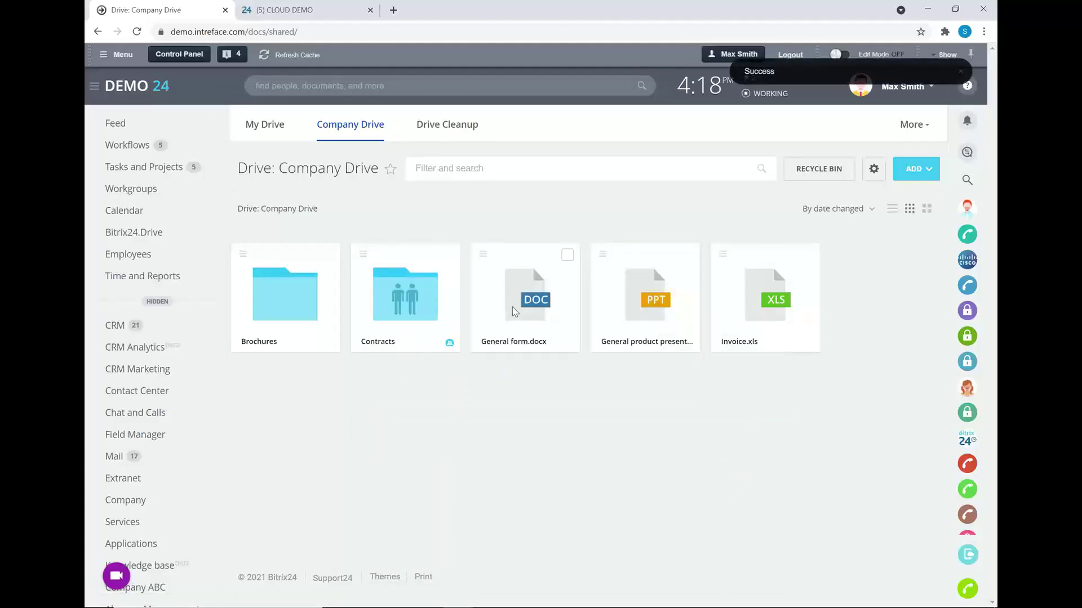
{"action": "left_click", "coordinate": [164, 305]}
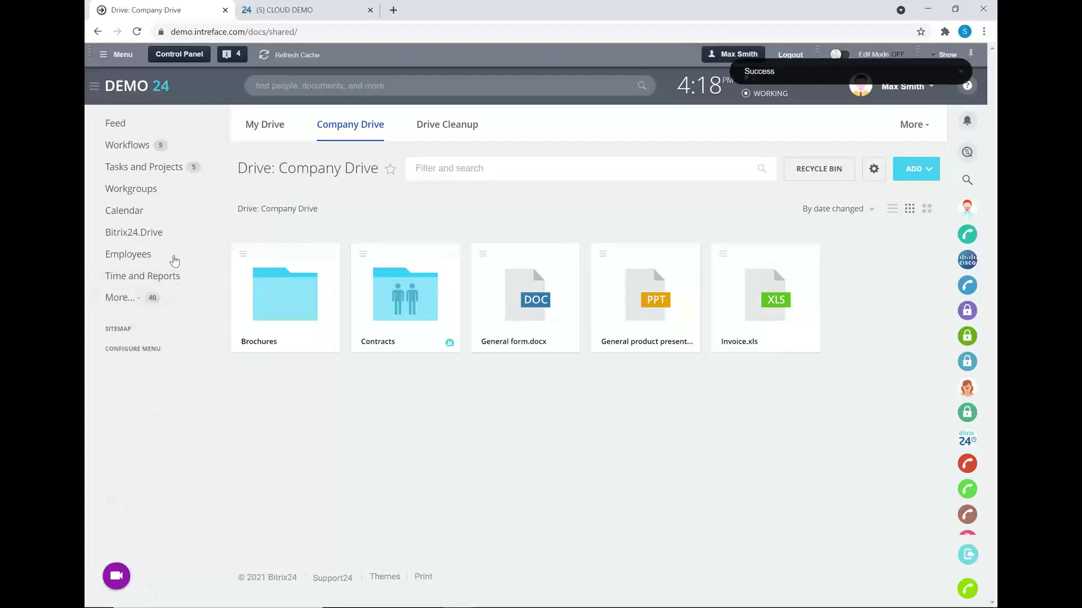
- In the Feed, begin a new message and remove the California recipient
{"action": "left_click", "coordinate": [145, 132]}
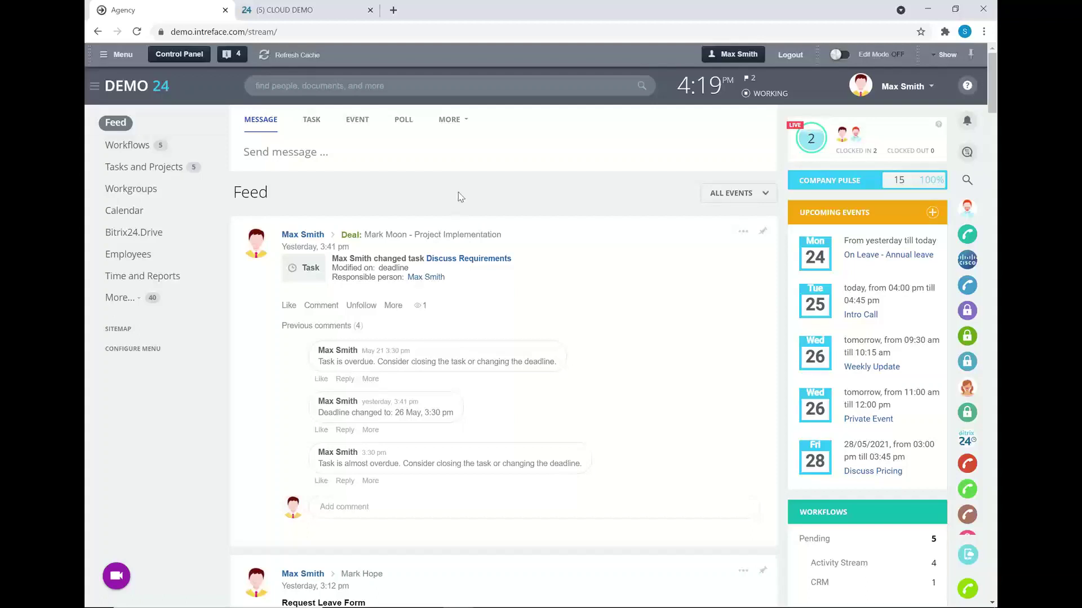
{"action": "left_click", "coordinate": [448, 161]}
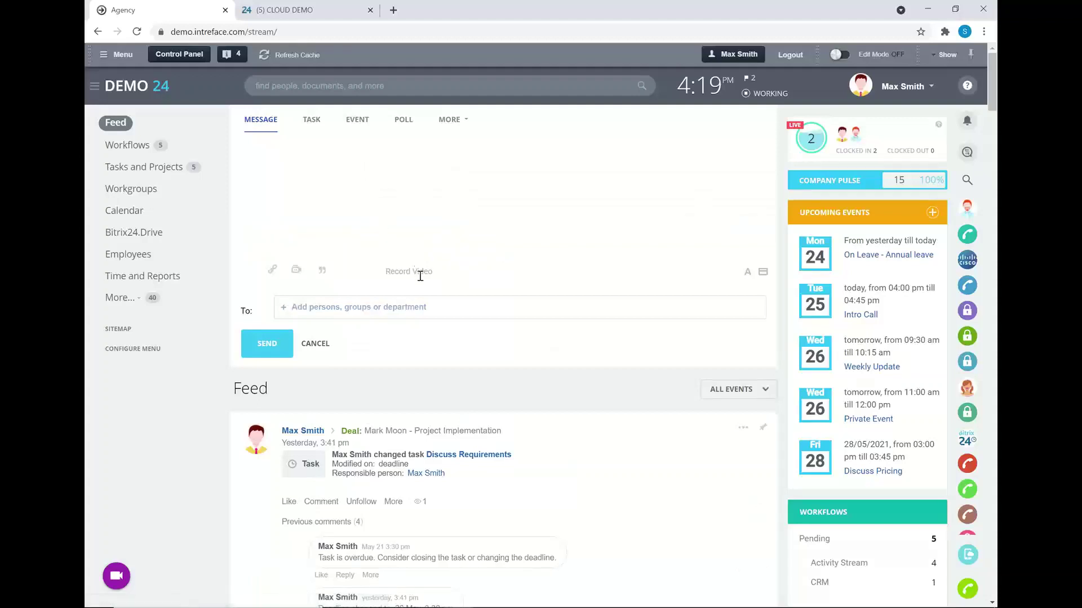
{"action": "scroll", "coordinate": [450, 281], "scroll_direction": "down", "scroll_amount": 3}
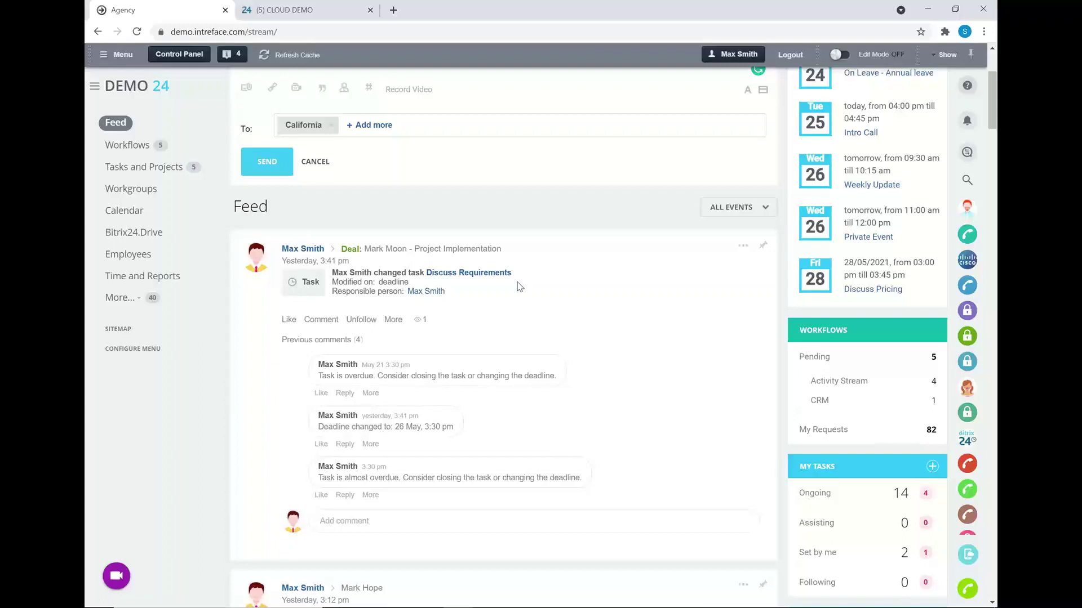
{"action": "scroll", "coordinate": [415, 281], "scroll_direction": "down", "scroll_amount": 3}
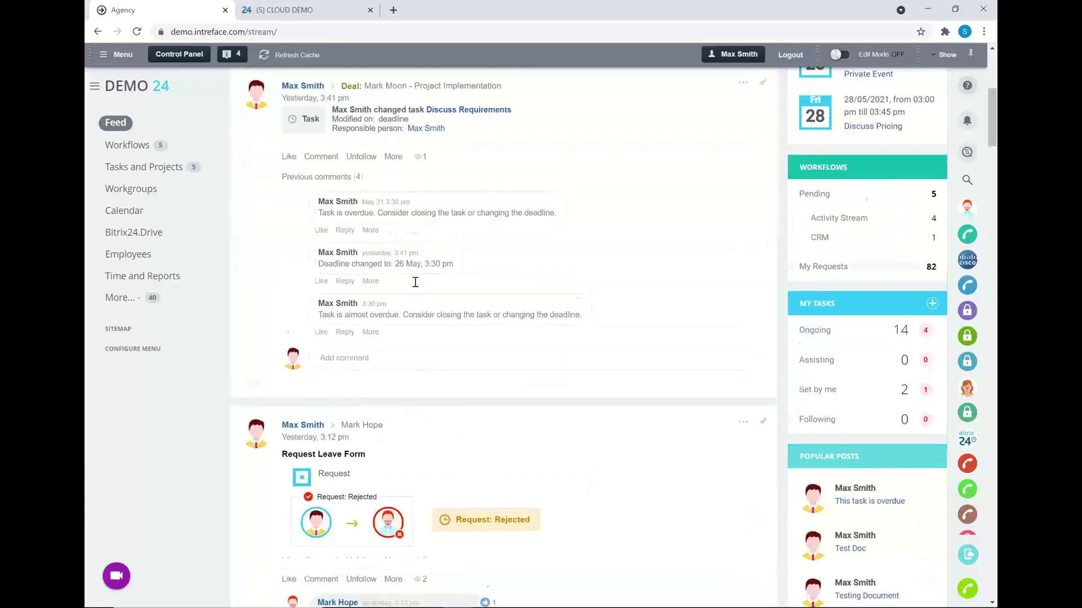
{"action": "scroll", "coordinate": [415, 281], "scroll_direction": "down", "scroll_amount": 1}
{"action": "scroll", "coordinate": [412, 399], "scroll_direction": "up", "scroll_amount": 4}
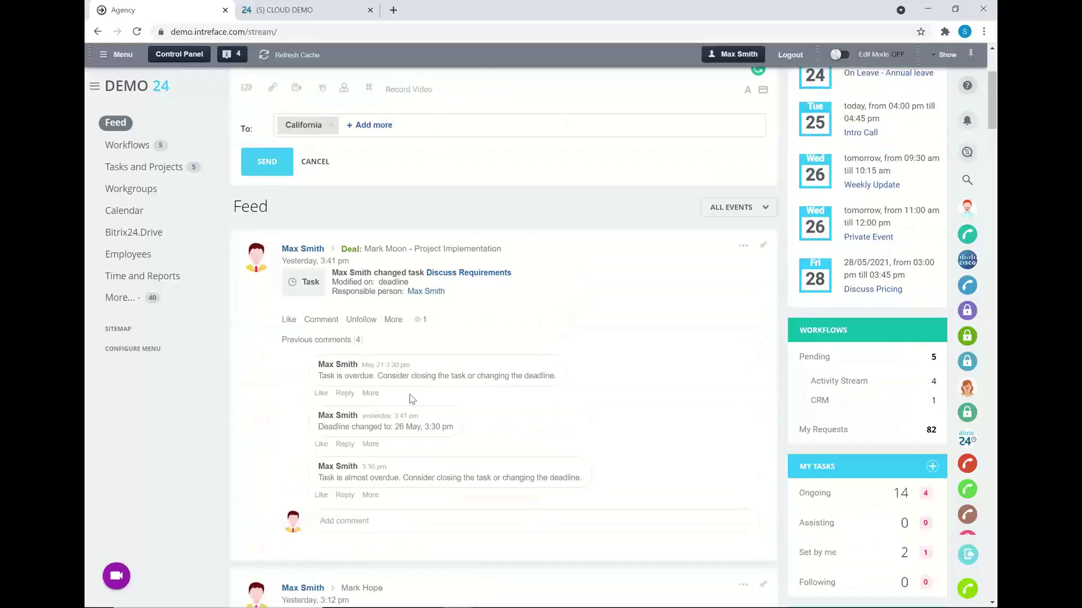
{"action": "scroll", "coordinate": [588, 315], "scroll_direction": "up", "scroll_amount": 2}
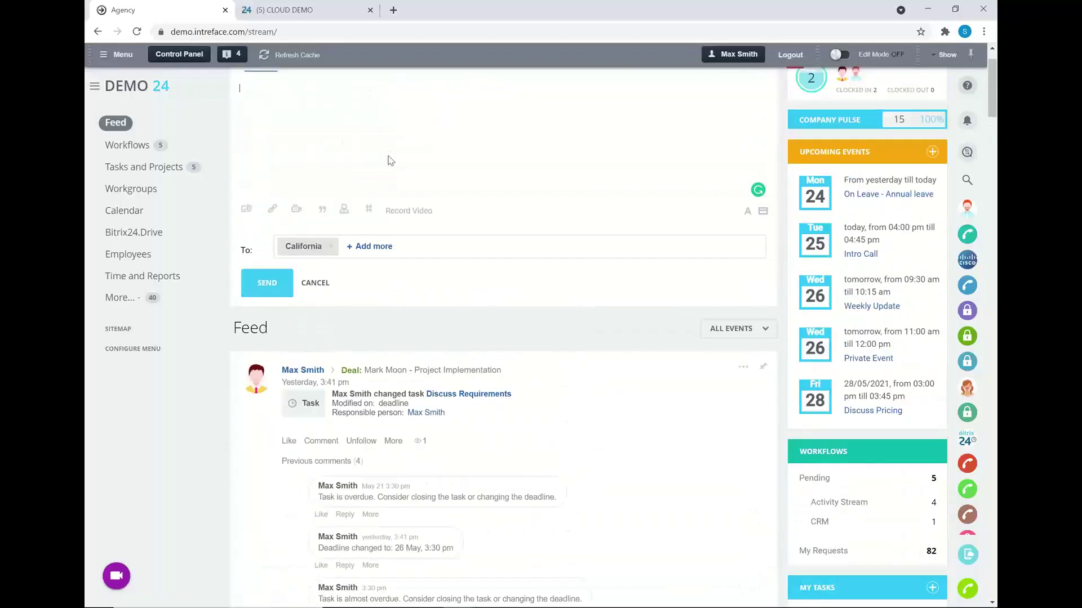
{"action": "left_click", "coordinate": [331, 247]}
{"action": "scroll", "coordinate": [351, 251], "scroll_direction": "up", "scroll_amount": 1}
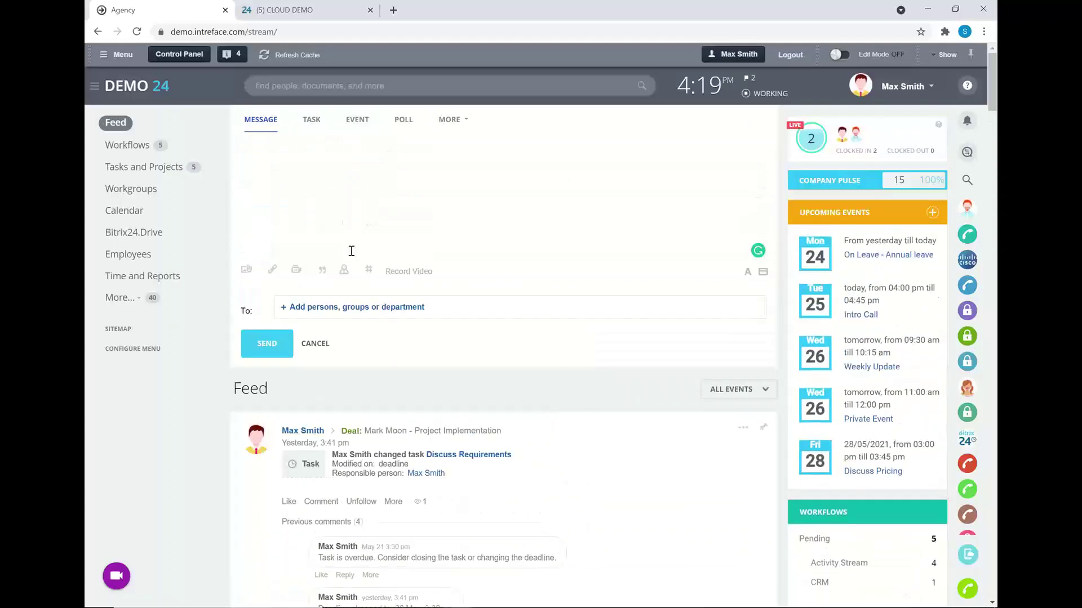
- Write 'Hi Team' and 'Great to chat today' on separate lines of the message body
{"action": "left_click", "coordinate": [334, 194]}
{"action": "type", "text": "Hi Team"}
{"action": "key", "text": "Return"}
{"action": "type", "text": "Great to chat today"}
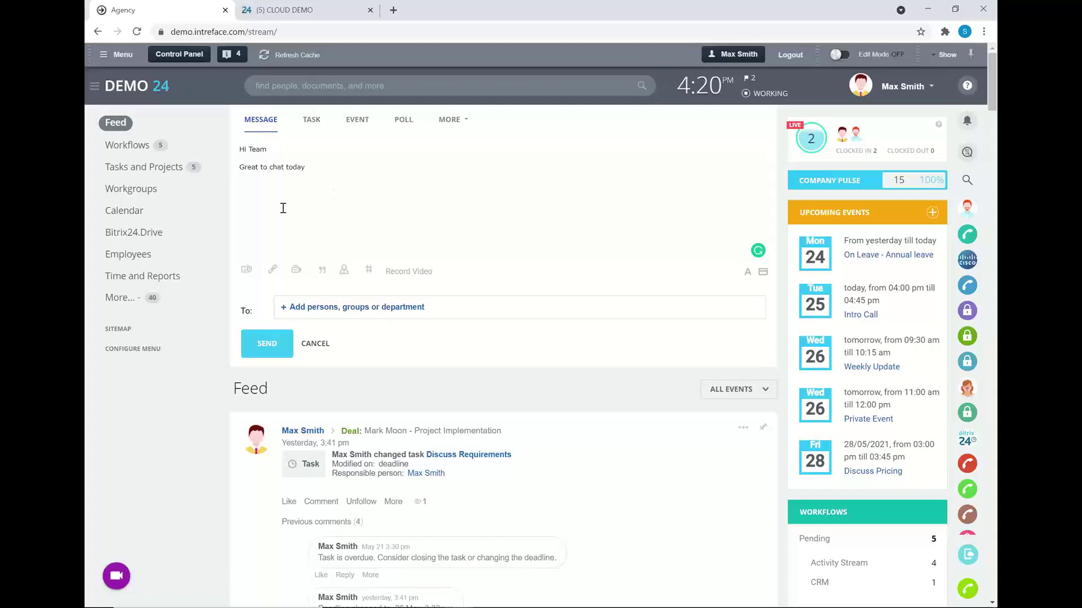
- Open the link and video insert forms from the attachment panel, cancelling both unused
{"action": "left_click", "coordinate": [246, 270]}
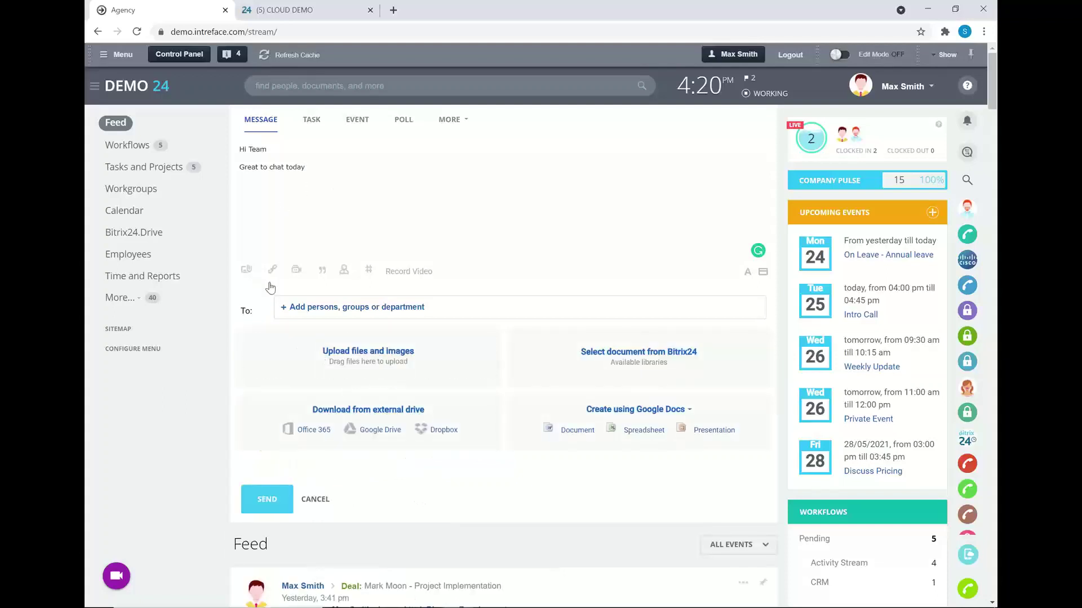
{"action": "left_click", "coordinate": [272, 272]}
{"action": "left_click", "coordinate": [565, 262]}
{"action": "left_click", "coordinate": [297, 271]}
{"action": "left_click", "coordinate": [559, 250]}
- Address the message to all employees and send it to the Feed
{"action": "left_click", "coordinate": [350, 267]}
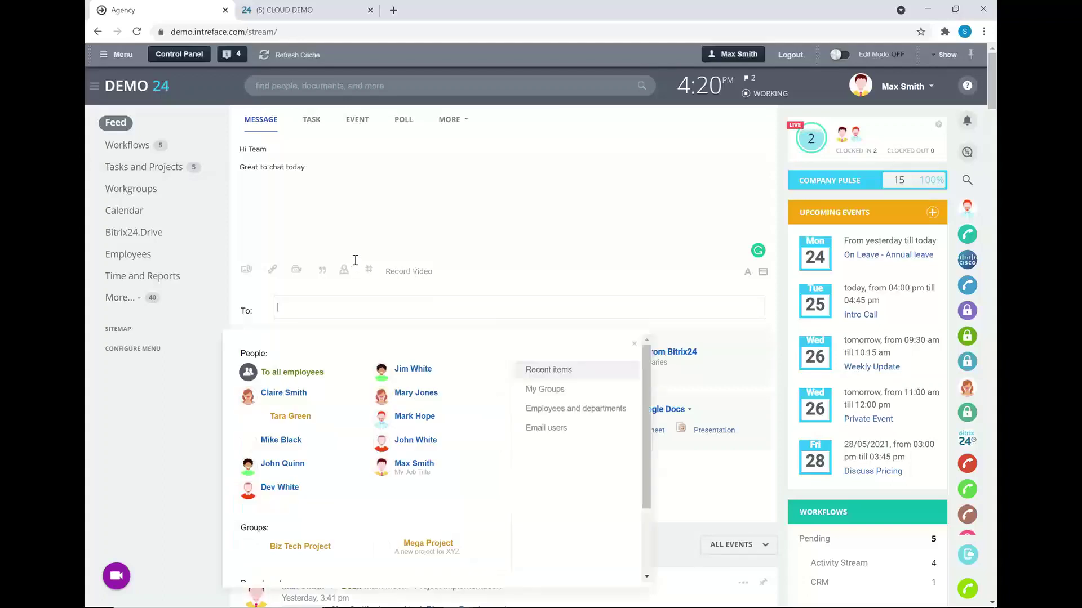
{"action": "left_click", "coordinate": [299, 370]}
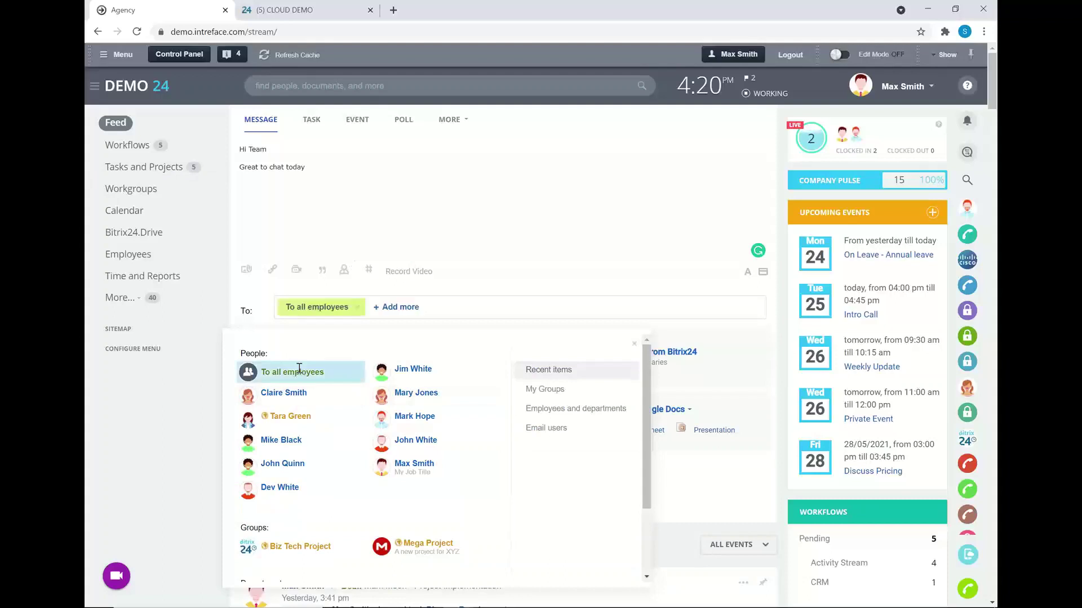
{"action": "left_click", "coordinate": [635, 344]}
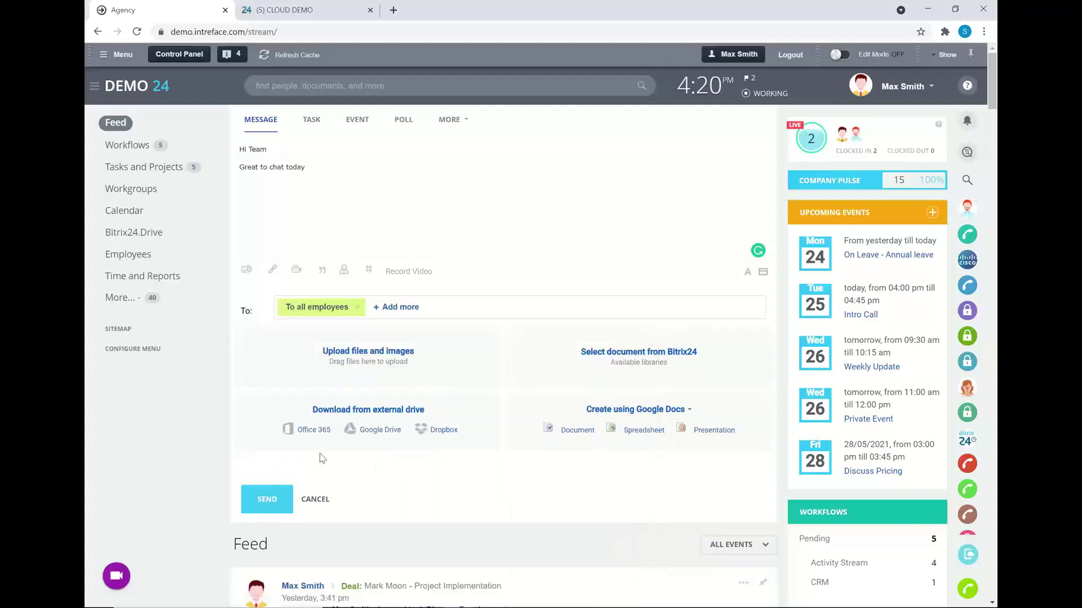
{"action": "left_click", "coordinate": [267, 499]}
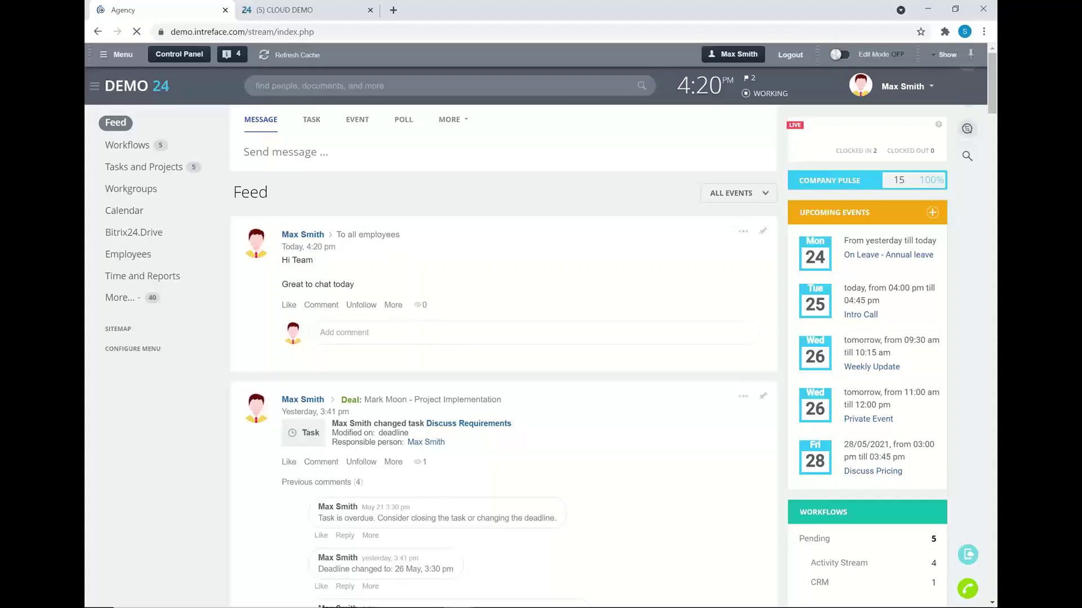
- In the second employee's window, load the new posts and like the Hi Team post
{"action": "mouse_move", "coordinate": [458, 603]}
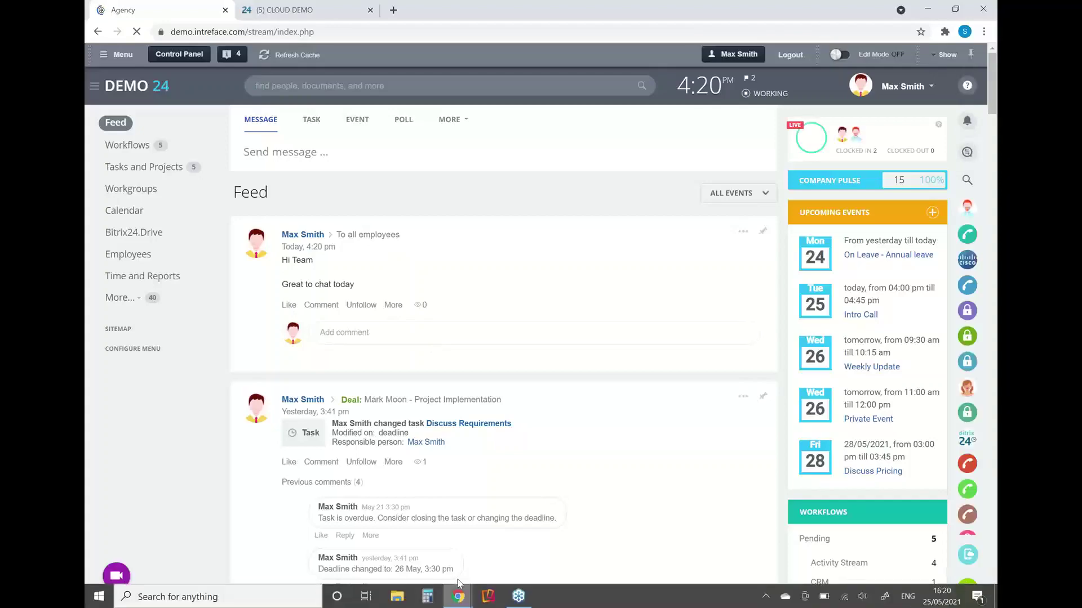
{"action": "left_click", "coordinate": [527, 532]}
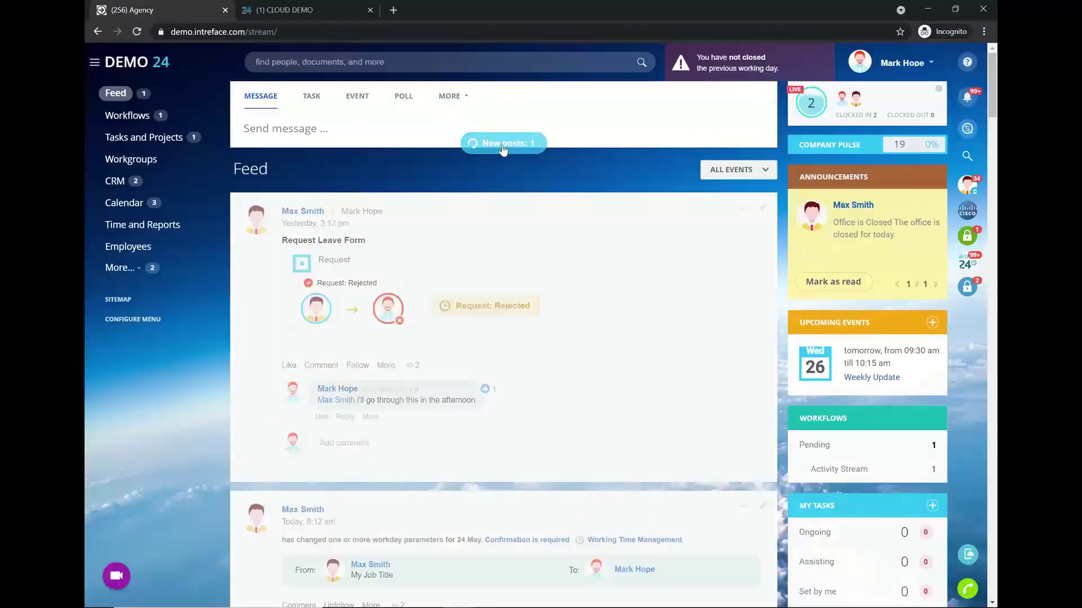
{"action": "left_click", "coordinate": [503, 148]}
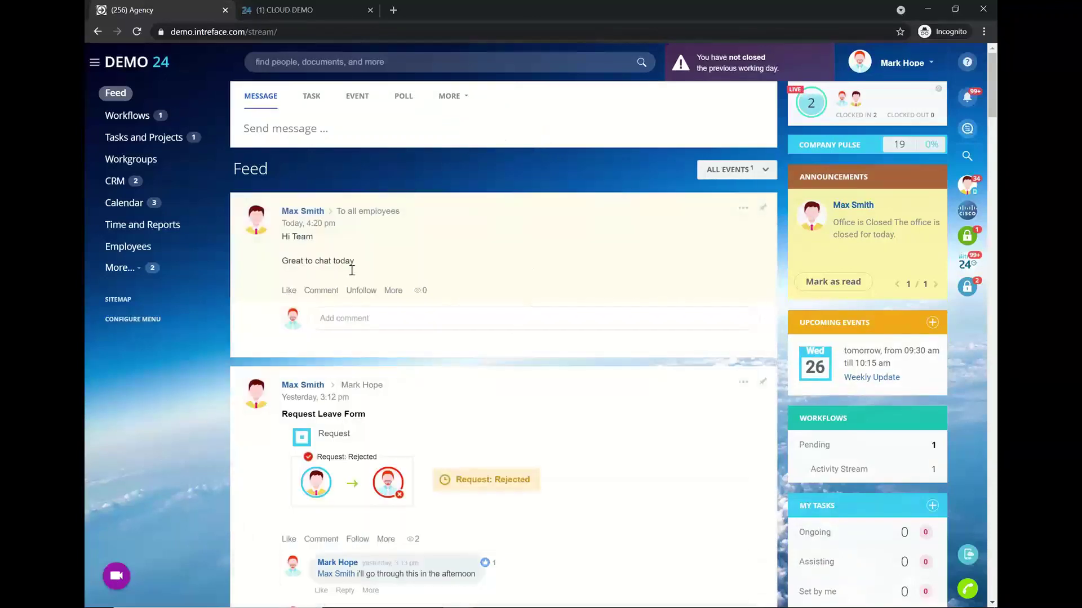
{"action": "left_click", "coordinate": [294, 292]}
- Post a short thank-you comment under it, then return to the original account's window
{"action": "left_click", "coordinate": [380, 335]}
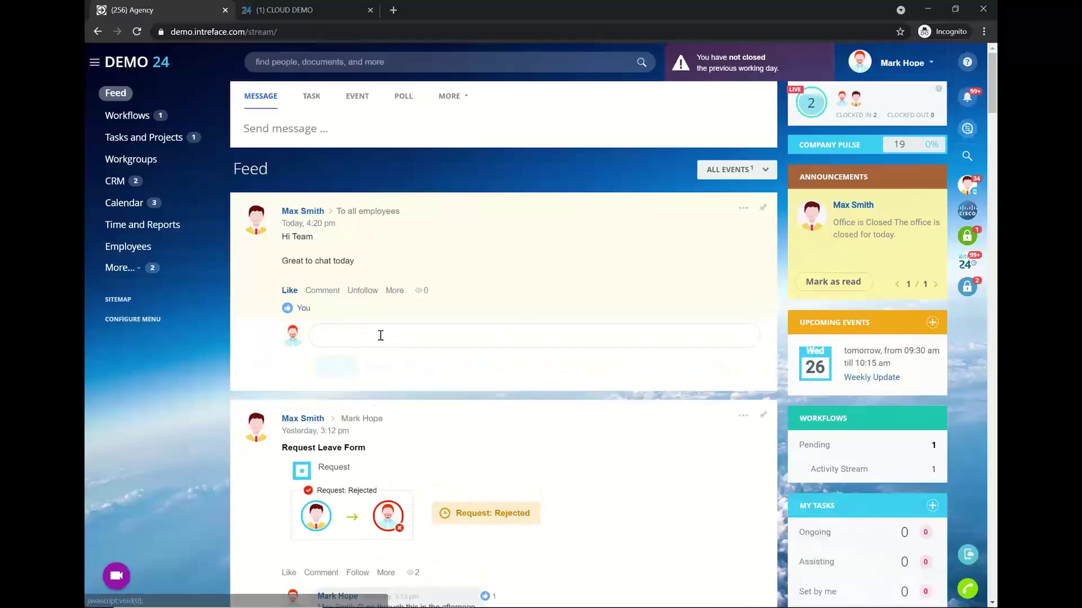
{"action": "type", "text": "Thanks Max"}
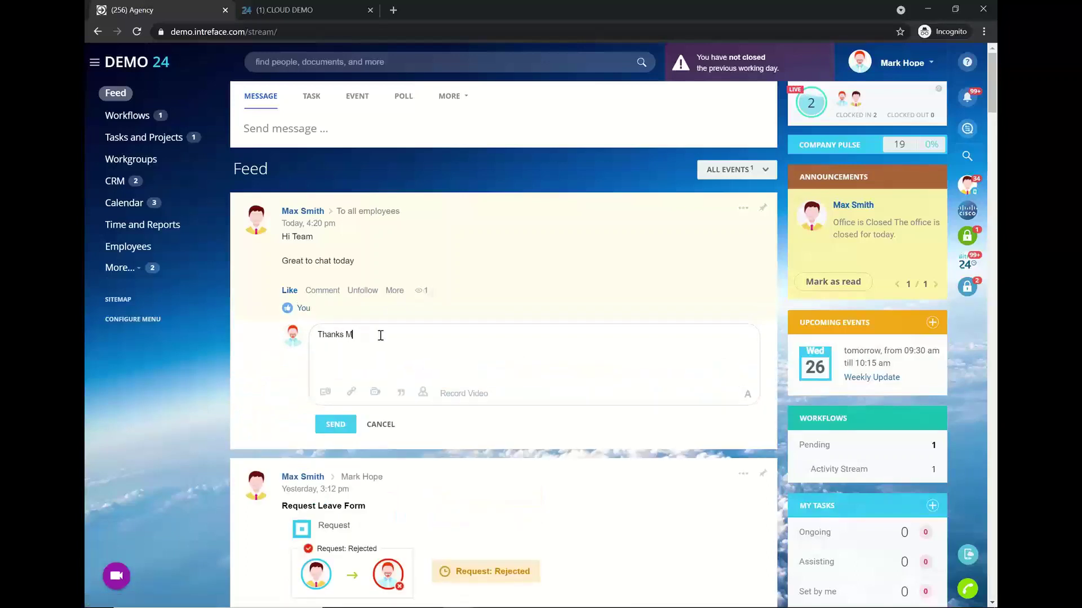
{"action": "left_click", "coordinate": [336, 425]}
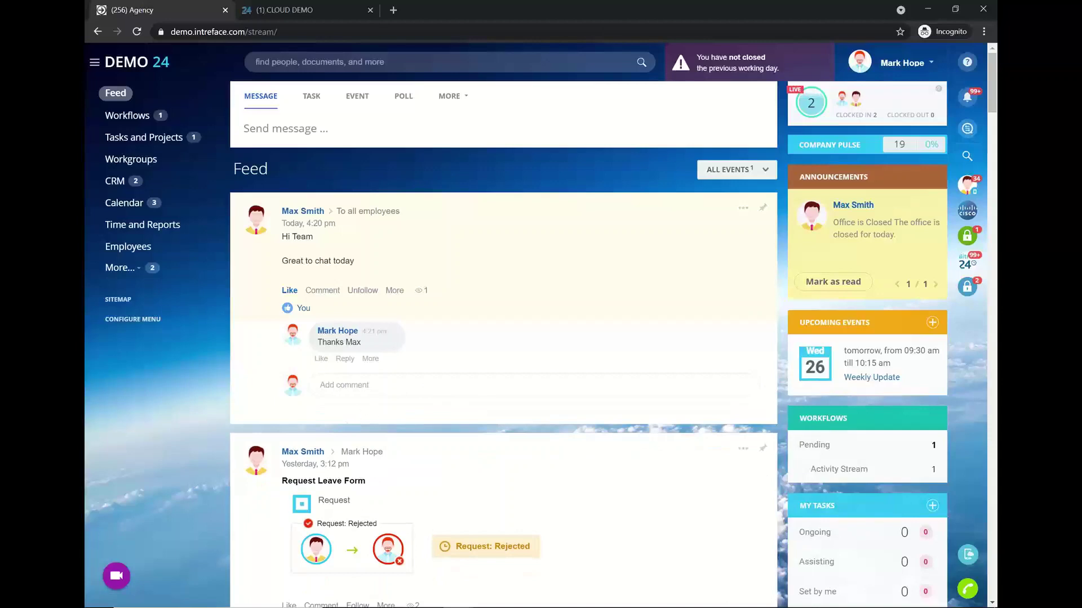
{"action": "mouse_move", "coordinate": [448, 597]}
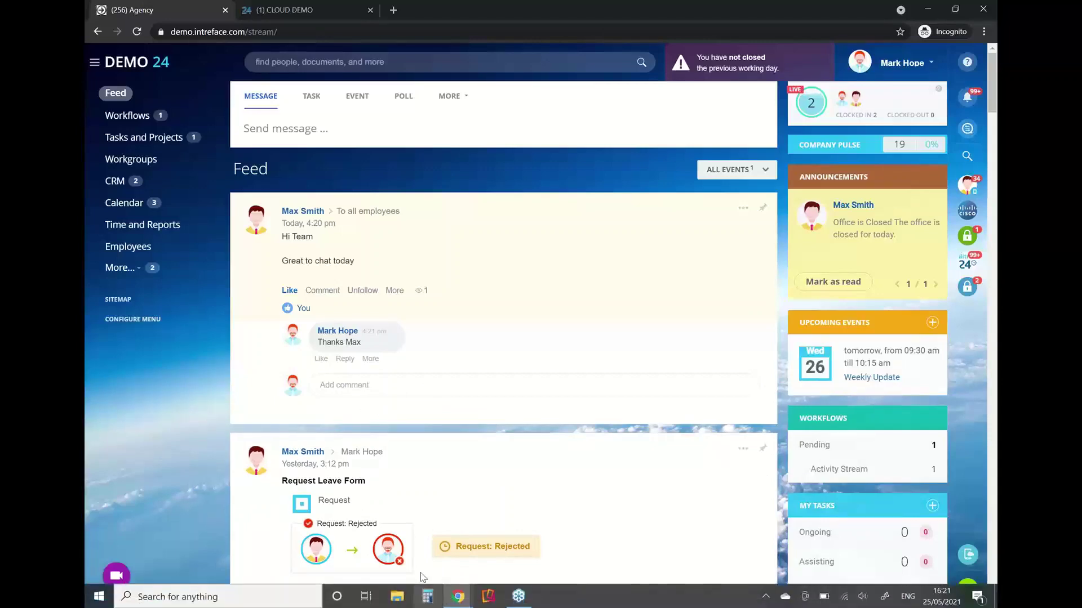
{"action": "left_click", "coordinate": [459, 596]}
{"action": "left_click", "coordinate": [265, 536]}
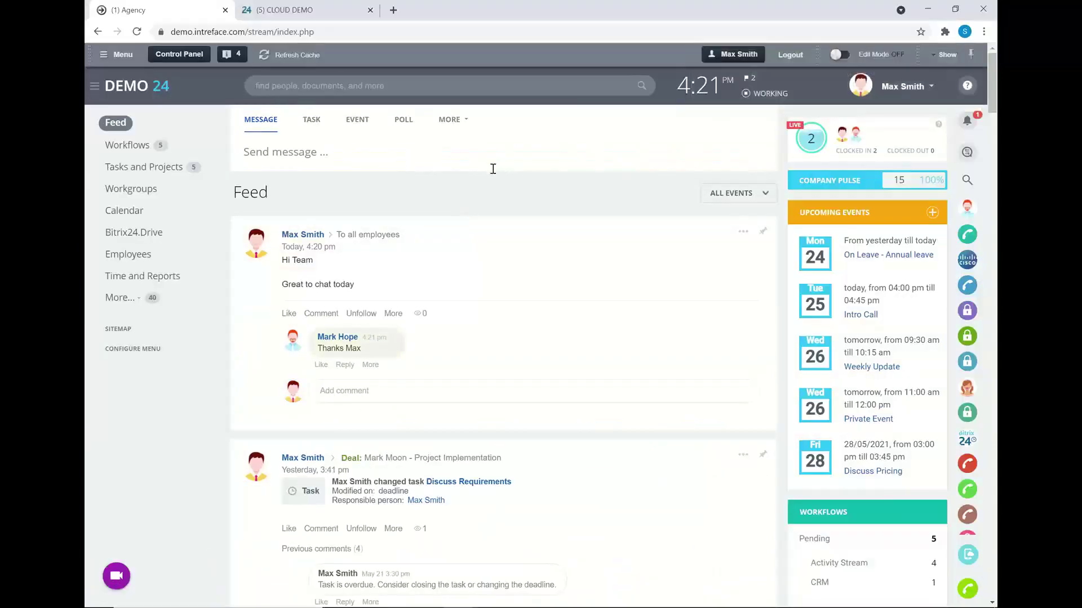
- Open a new poll draft addressed to California, then cancel it without posting
{"action": "left_click", "coordinate": [404, 120]}
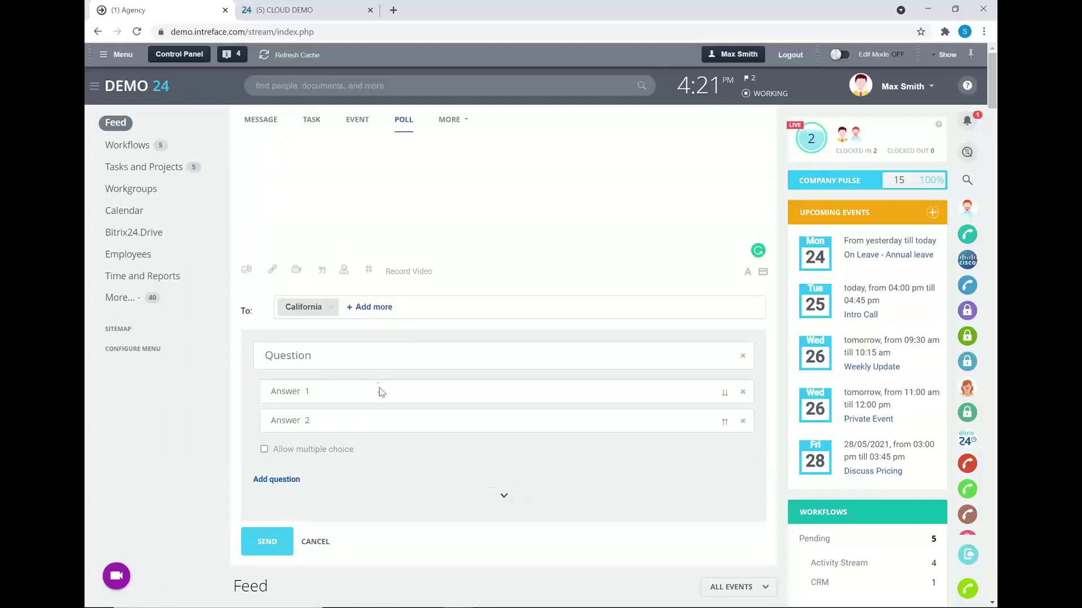
{"action": "scroll", "coordinate": [280, 345], "scroll_direction": "down", "scroll_amount": 1}
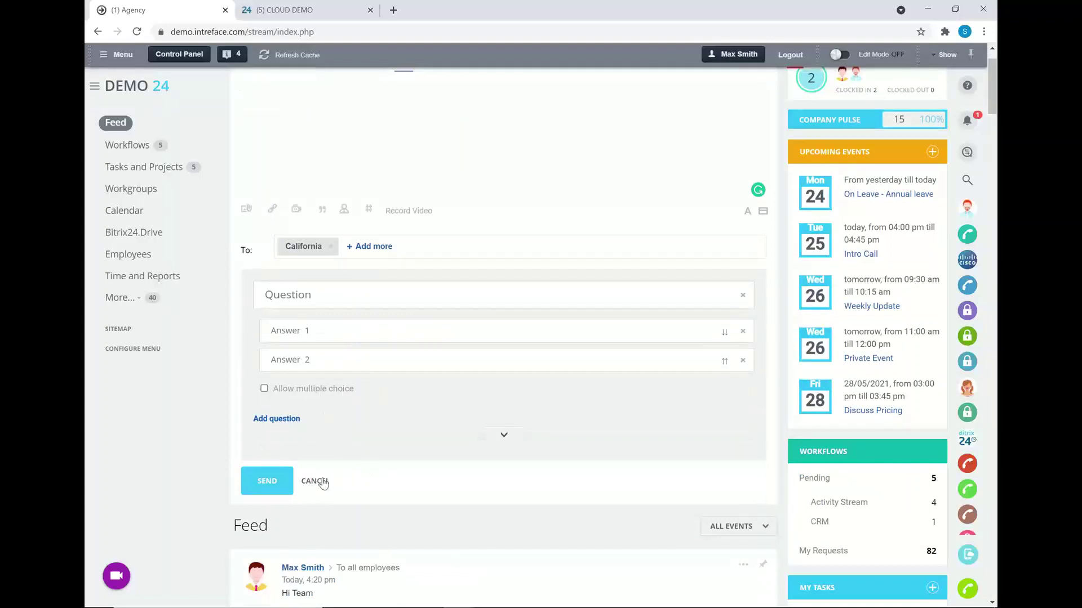
{"action": "left_click", "coordinate": [320, 483]}
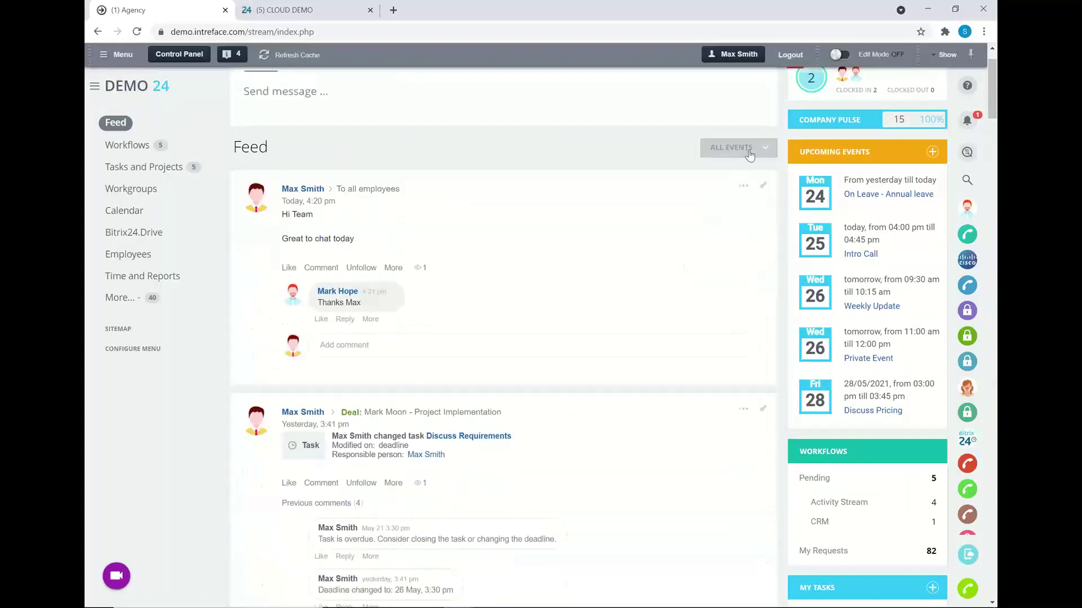
- Switch the feed filter to Favorites and scroll through the filtered posts and back up
{"action": "left_click", "coordinate": [742, 149]}
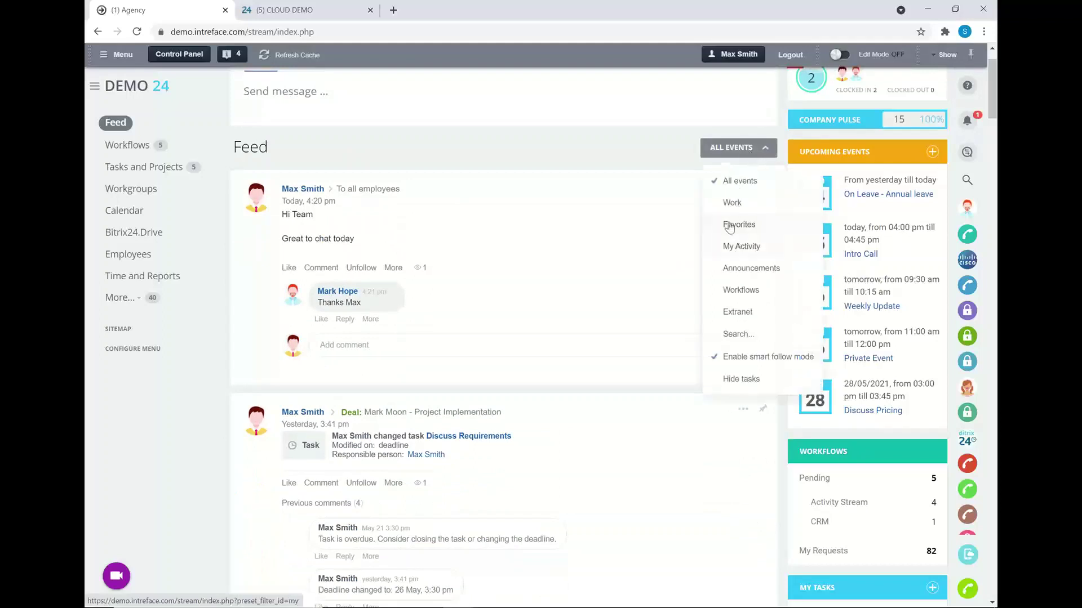
{"action": "left_click", "coordinate": [730, 226]}
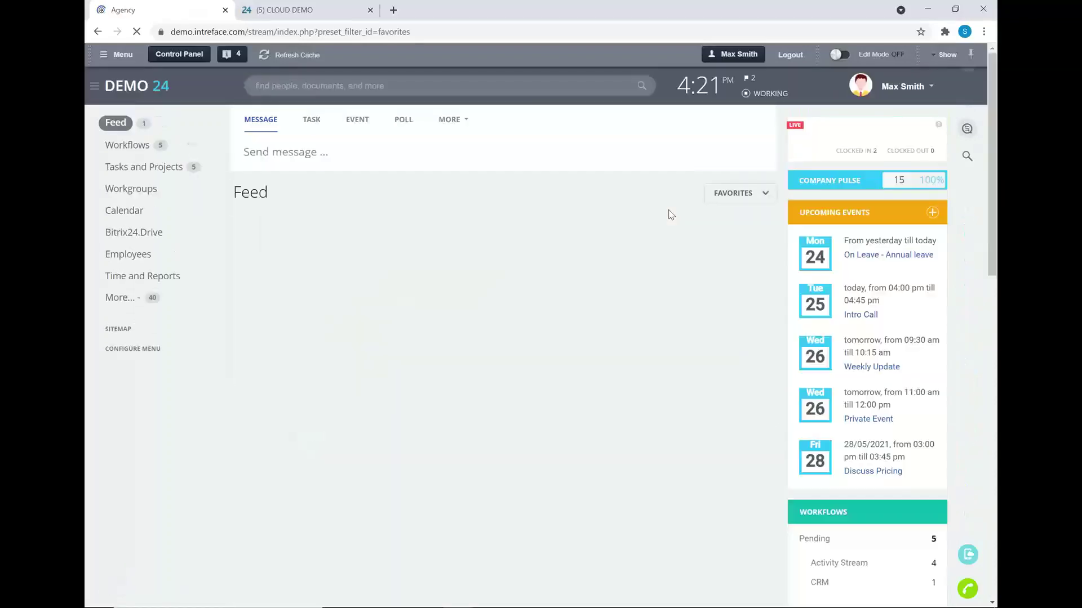
{"action": "scroll", "coordinate": [647, 290], "scroll_direction": "down", "scroll_amount": 8}
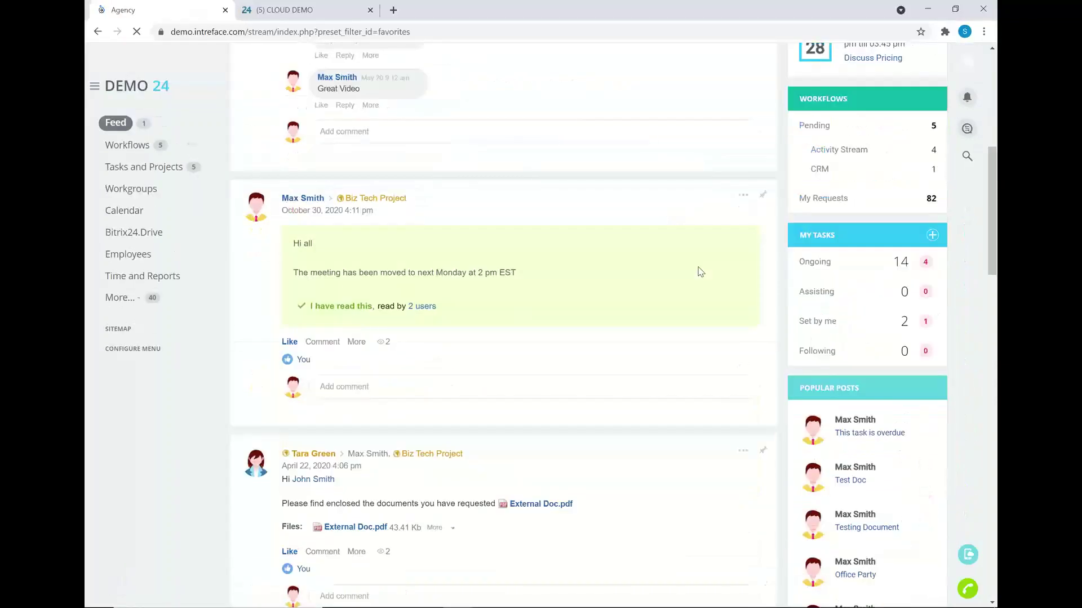
{"action": "scroll", "coordinate": [540, 241], "scroll_direction": "down", "scroll_amount": 9}
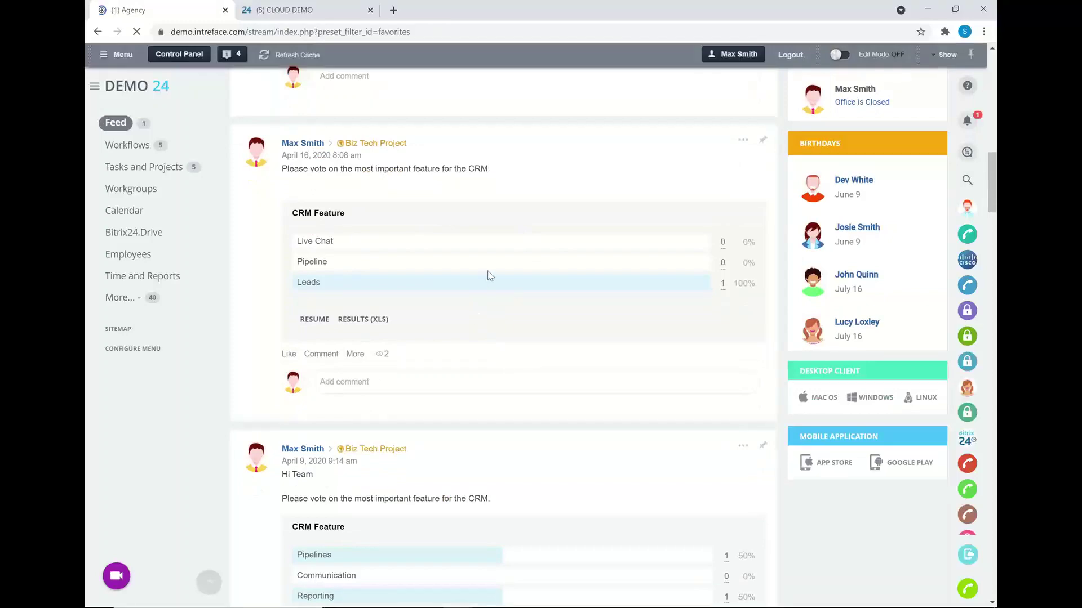
{"action": "scroll", "coordinate": [488, 271], "scroll_direction": "up", "scroll_amount": 5}
{"action": "scroll", "coordinate": [507, 268], "scroll_direction": "up", "scroll_amount": 10}
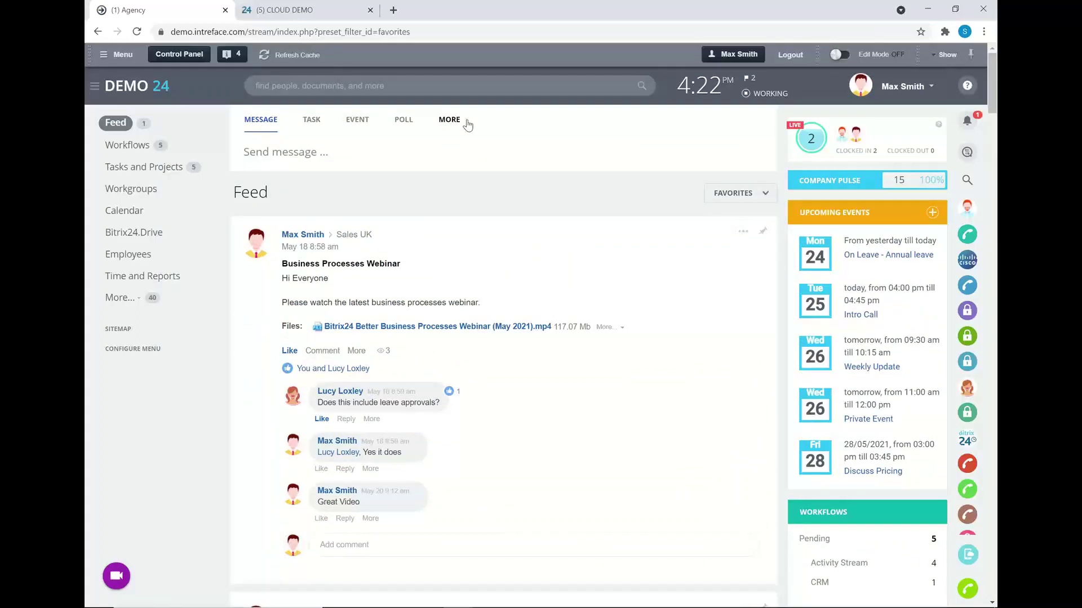
- Start an appreciation post with the trophy badge, naming the colleague as its recipient
{"action": "left_click", "coordinate": [467, 124]}
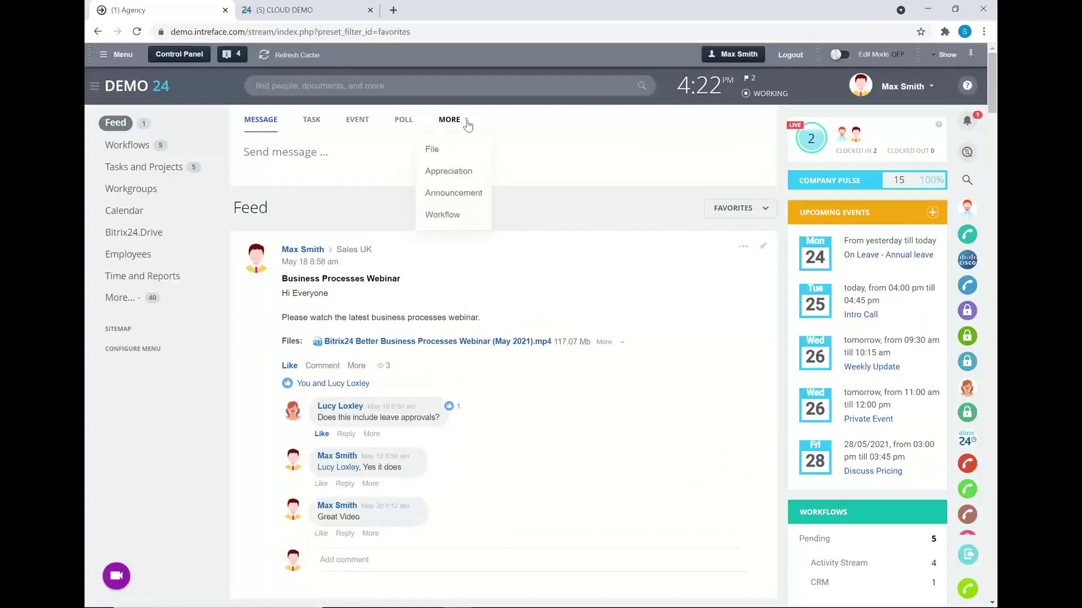
{"action": "left_click", "coordinate": [457, 171]}
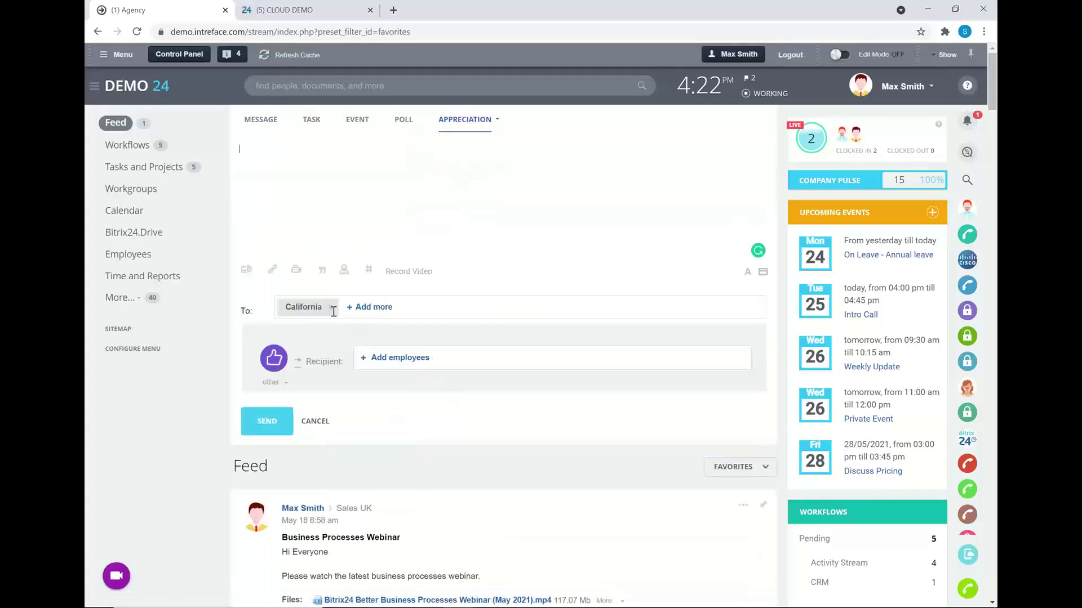
{"action": "left_click", "coordinate": [286, 385]}
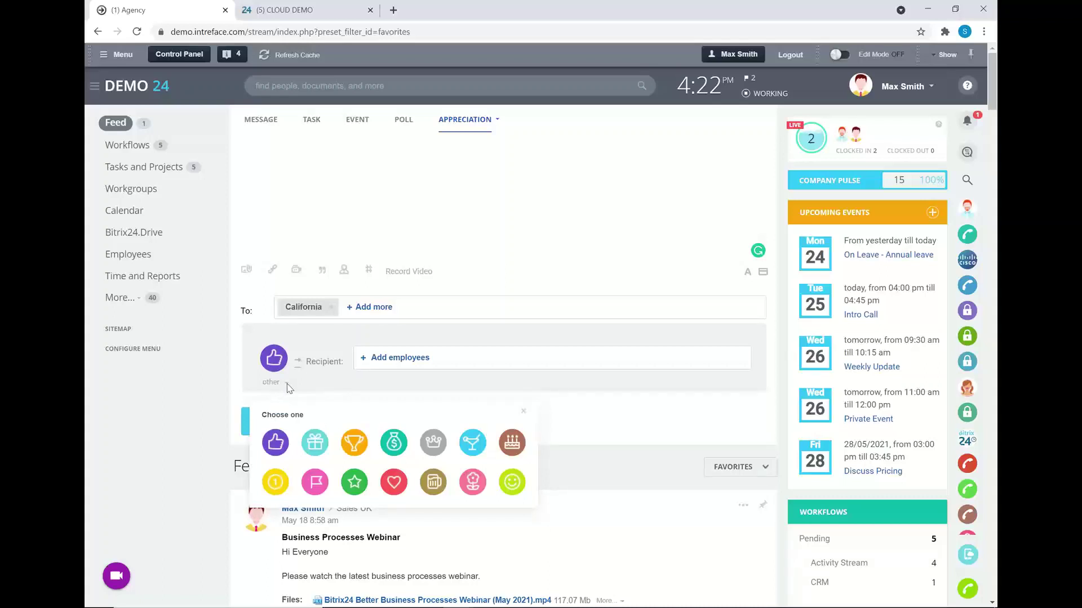
{"action": "left_click", "coordinate": [353, 447]}
{"action": "left_click", "coordinate": [383, 357]}
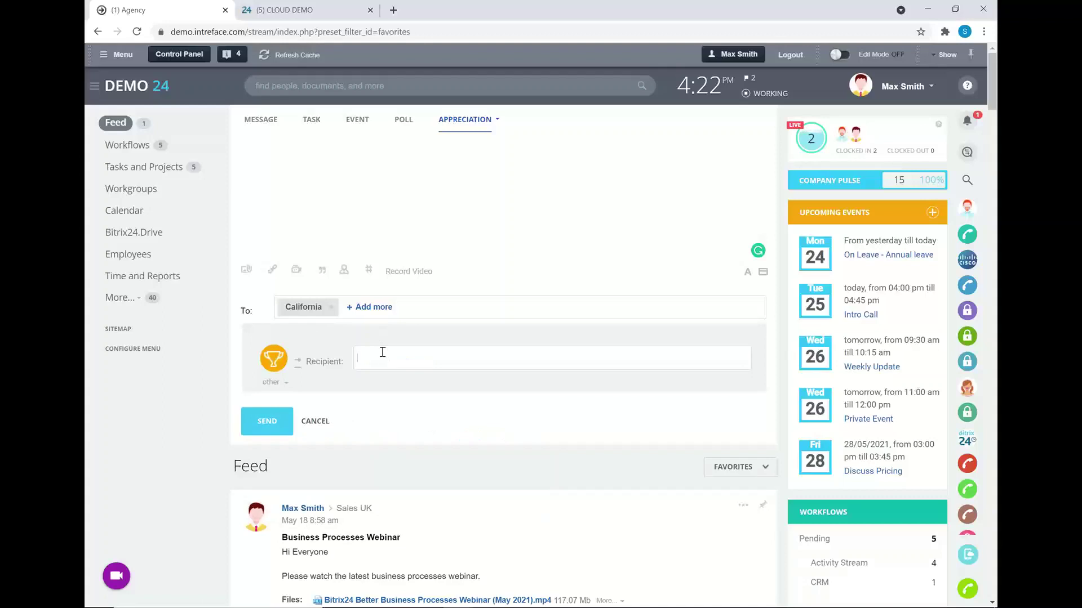
{"action": "left_click", "coordinate": [397, 546]}
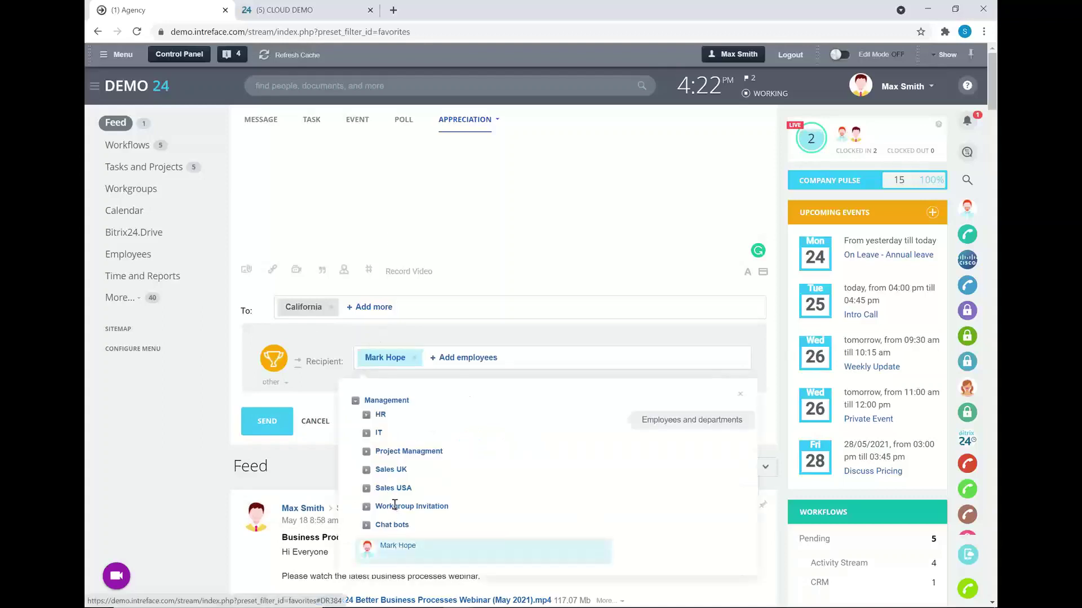
{"action": "left_click", "coordinate": [361, 279]}
- Address it to all employees instead of California and send the great-job-today message
{"action": "left_click", "coordinate": [331, 307]}
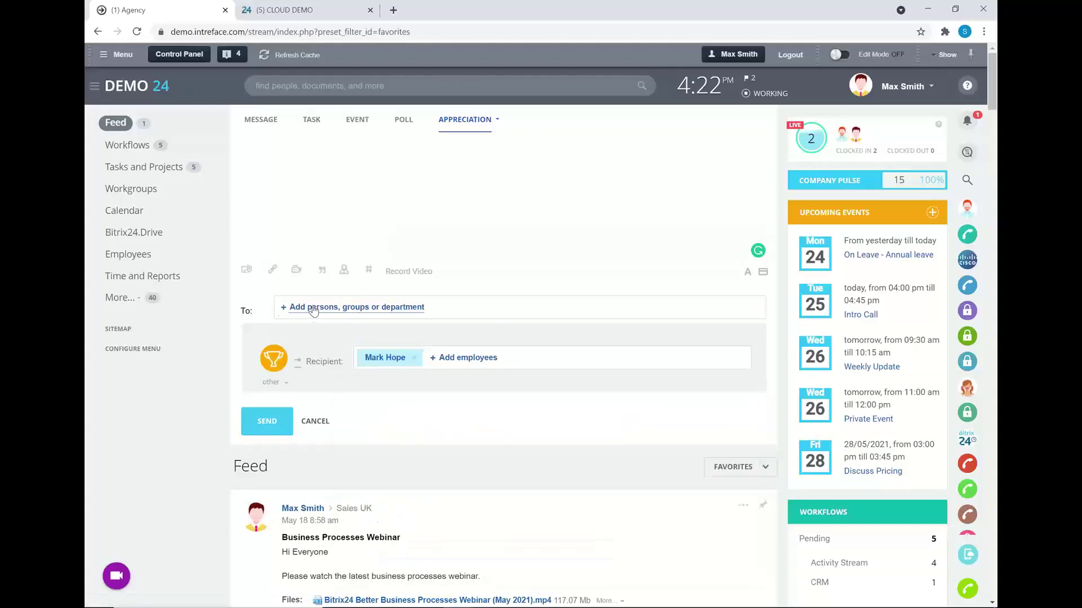
{"action": "left_click", "coordinate": [314, 307]}
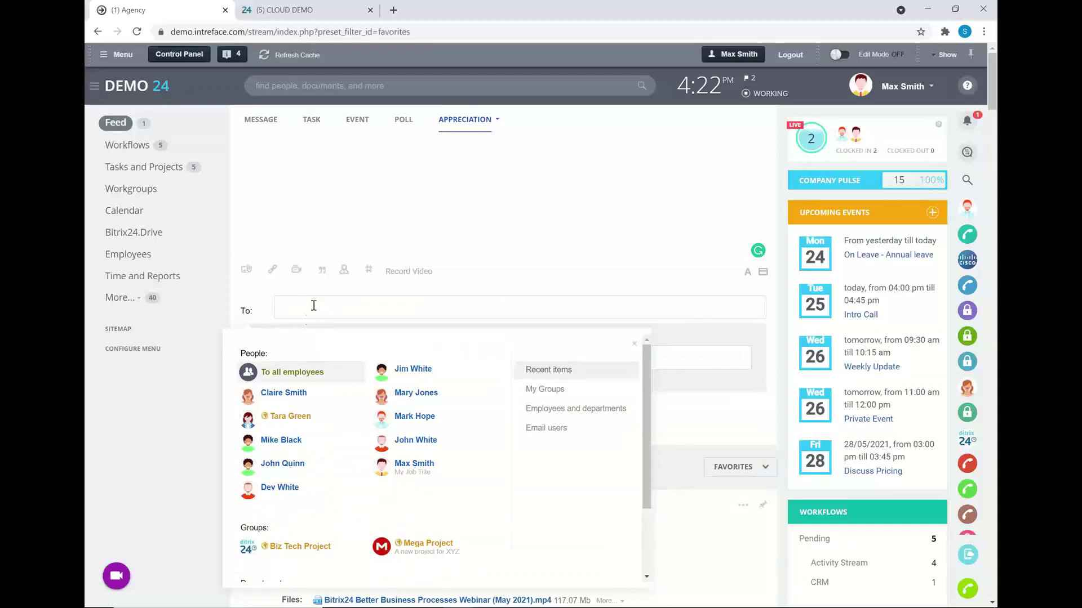
{"action": "left_click", "coordinate": [291, 372]}
{"action": "left_click", "coordinate": [300, 193]}
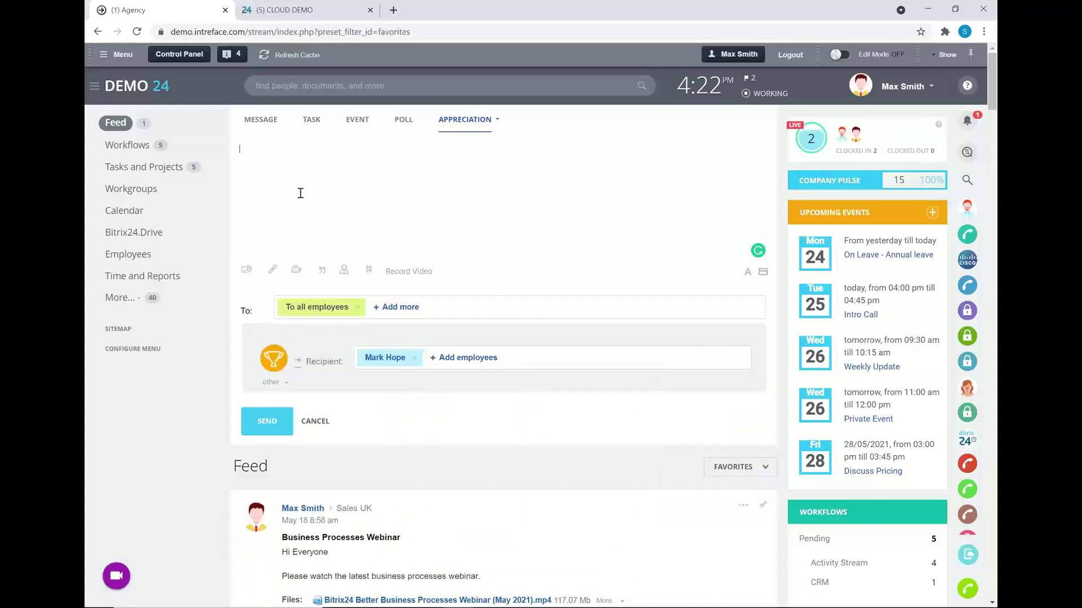
{"action": "type", "text": "Mark, great job today."}
{"action": "left_click", "coordinate": [273, 432]}
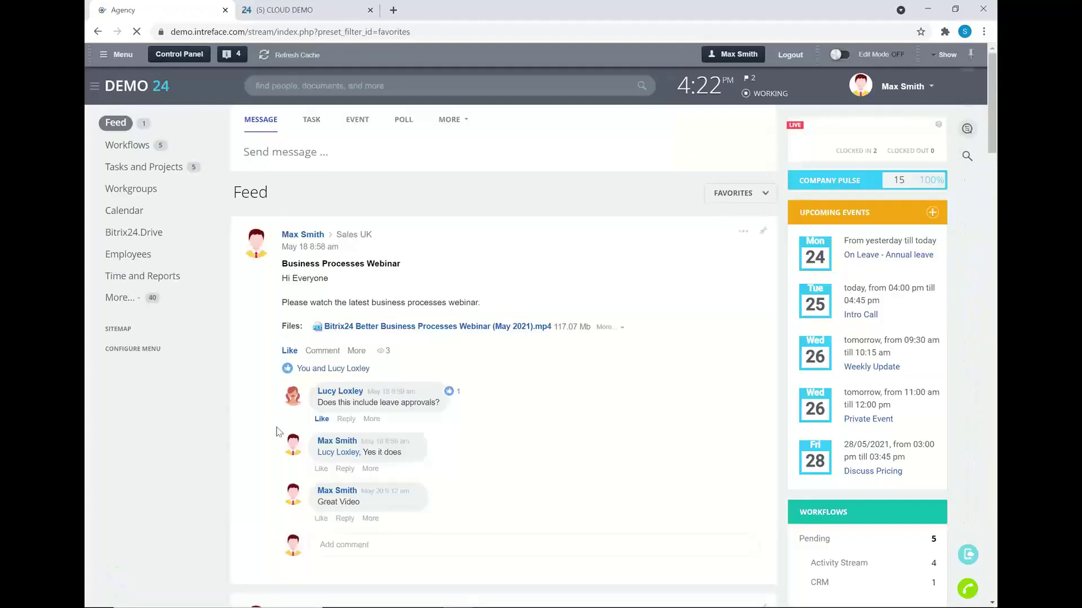
{"action": "mouse_move", "coordinate": [475, 603]}
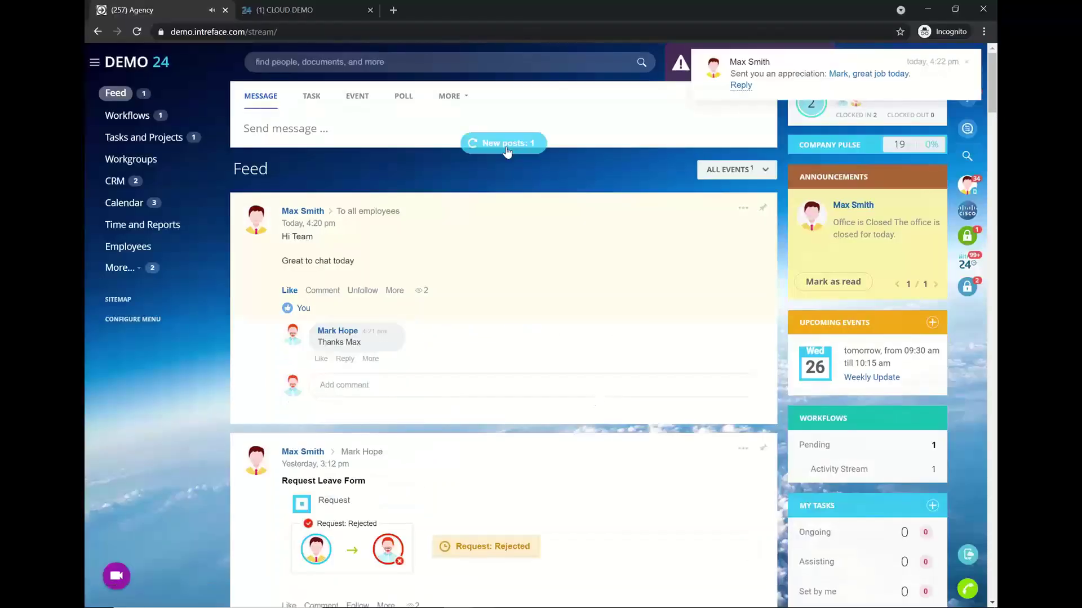
- Like the trophy appreciation from the recipient's window, then set the main feed back to All events
{"action": "left_click", "coordinate": [507, 145]}
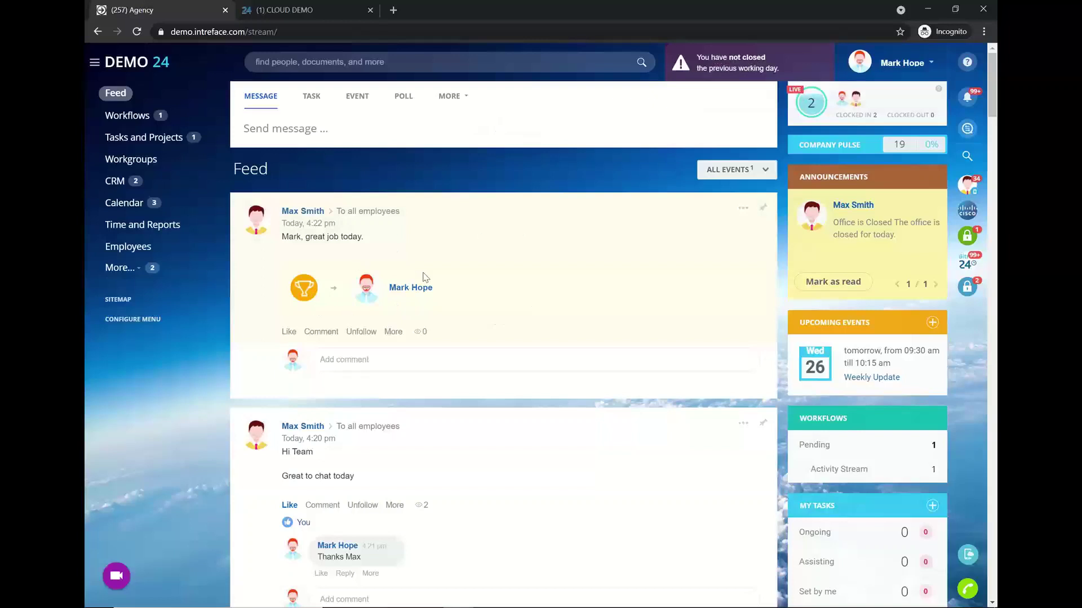
{"action": "left_click", "coordinate": [289, 332]}
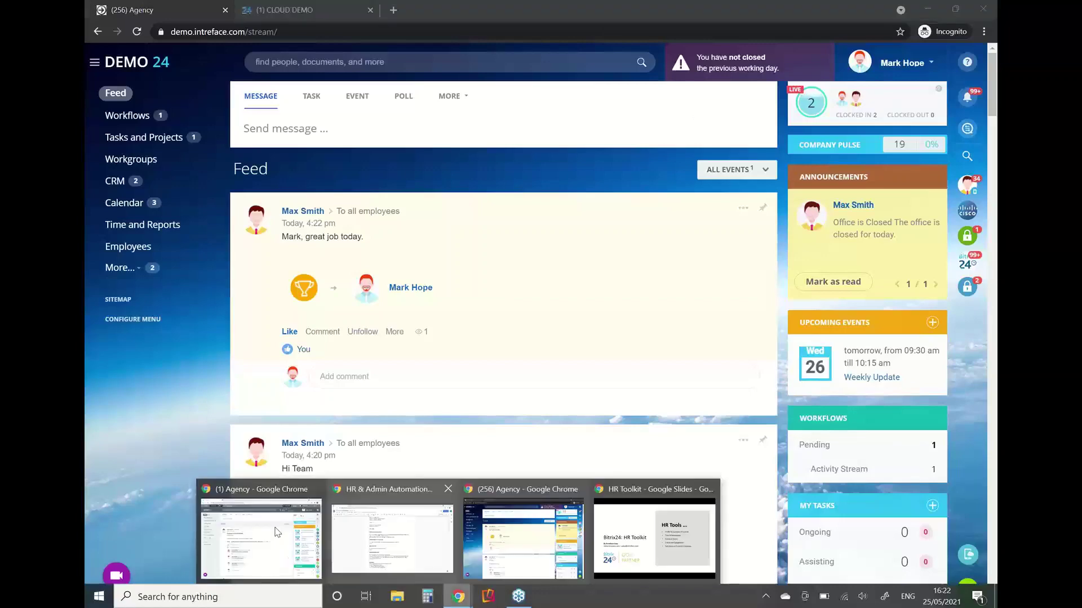
{"action": "left_click", "coordinate": [265, 550]}
{"action": "left_click", "coordinate": [742, 197]}
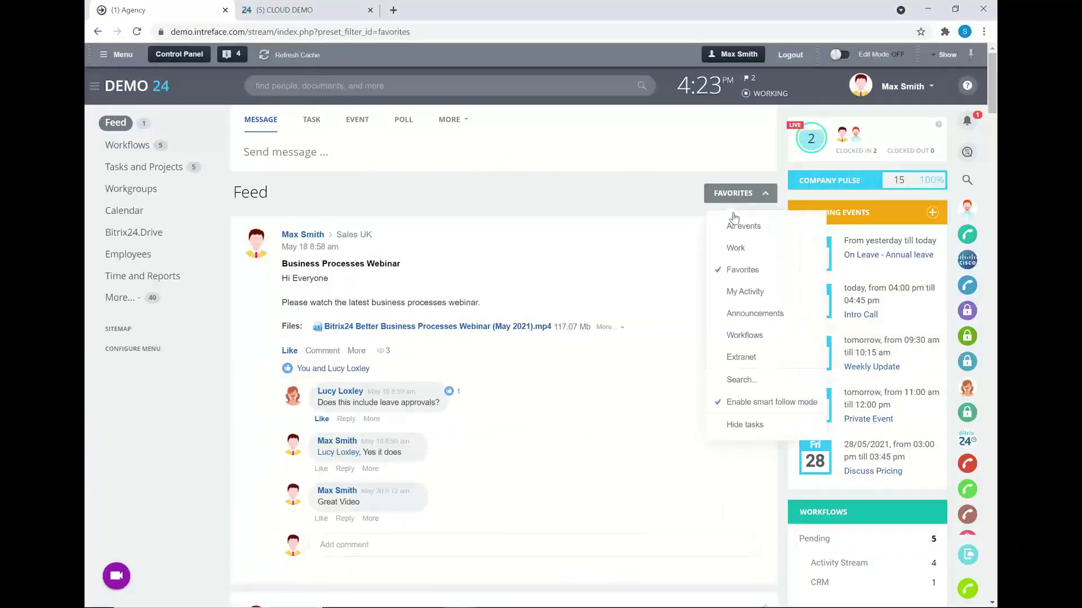
{"action": "left_click", "coordinate": [732, 229]}
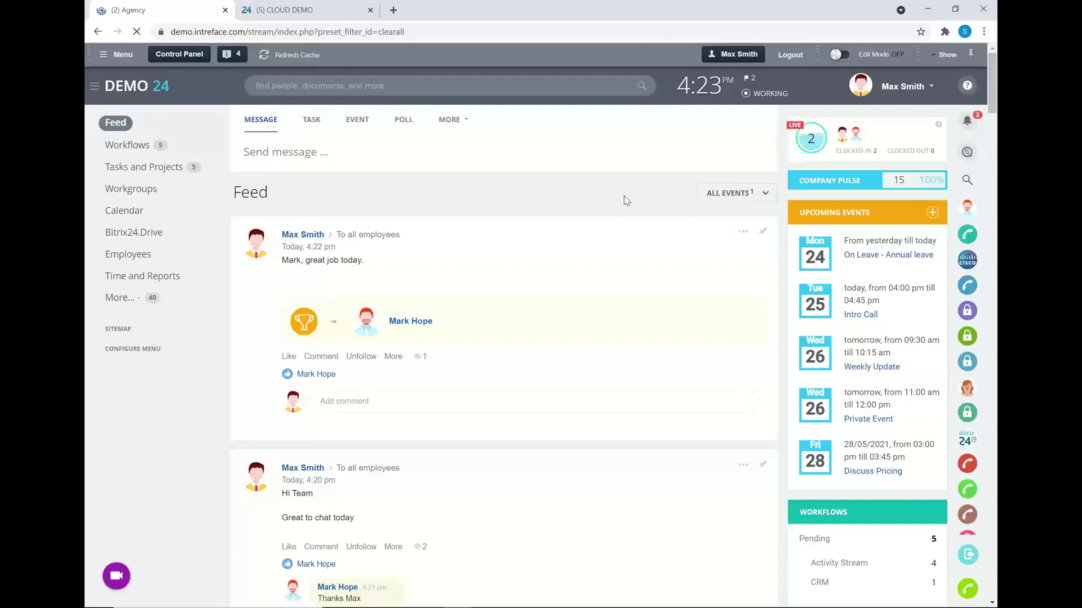
- Publish the one-week announcement 'Office is closed tomorrow for cleaning.' to all employees
{"action": "left_click", "coordinate": [467, 124]}
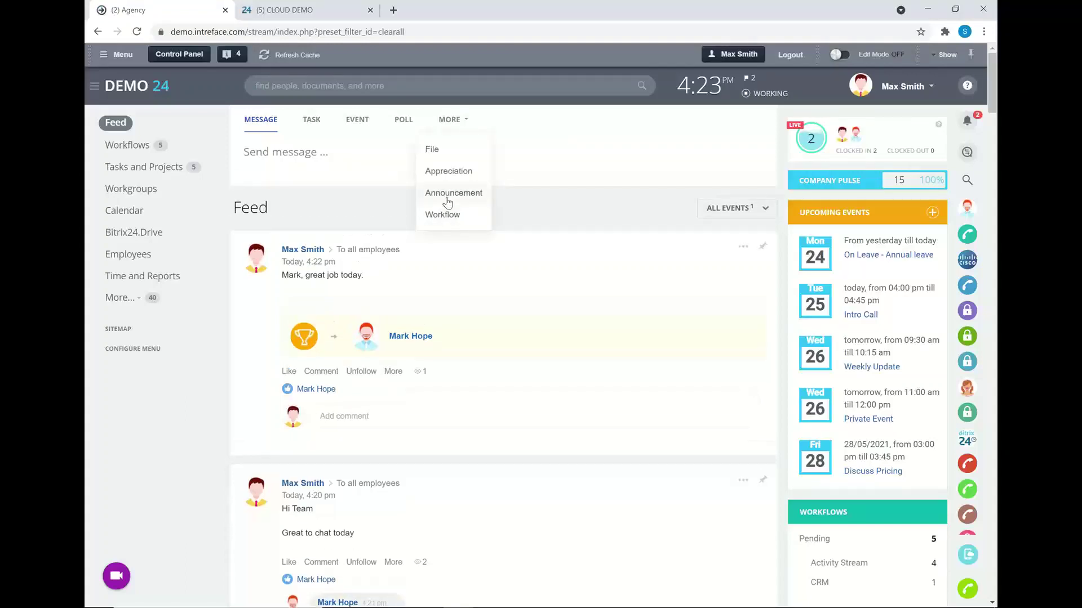
{"action": "left_click", "coordinate": [447, 194]}
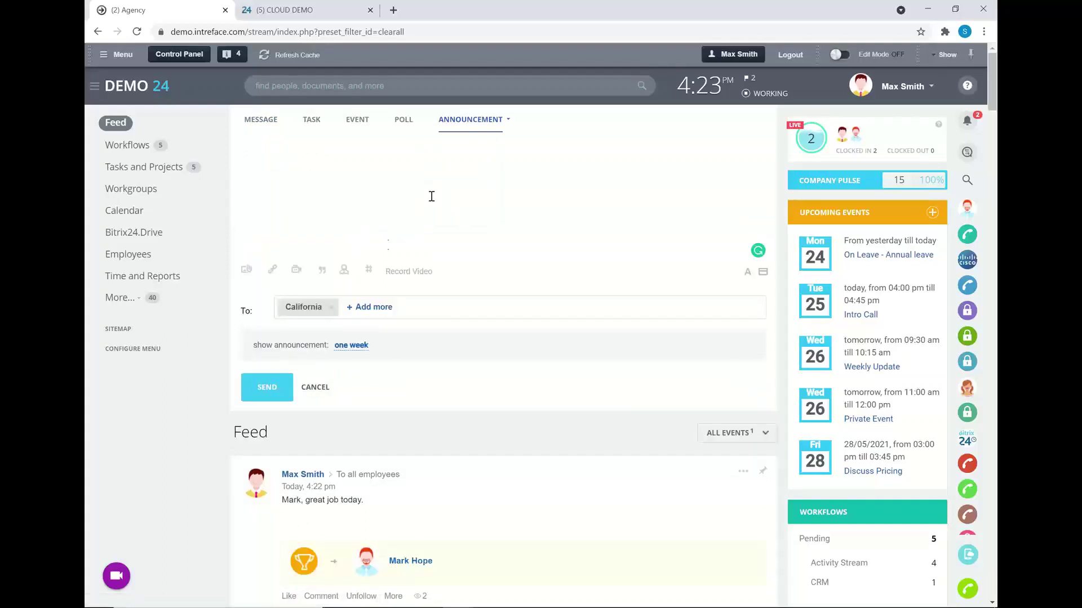
{"action": "left_click", "coordinate": [330, 308]}
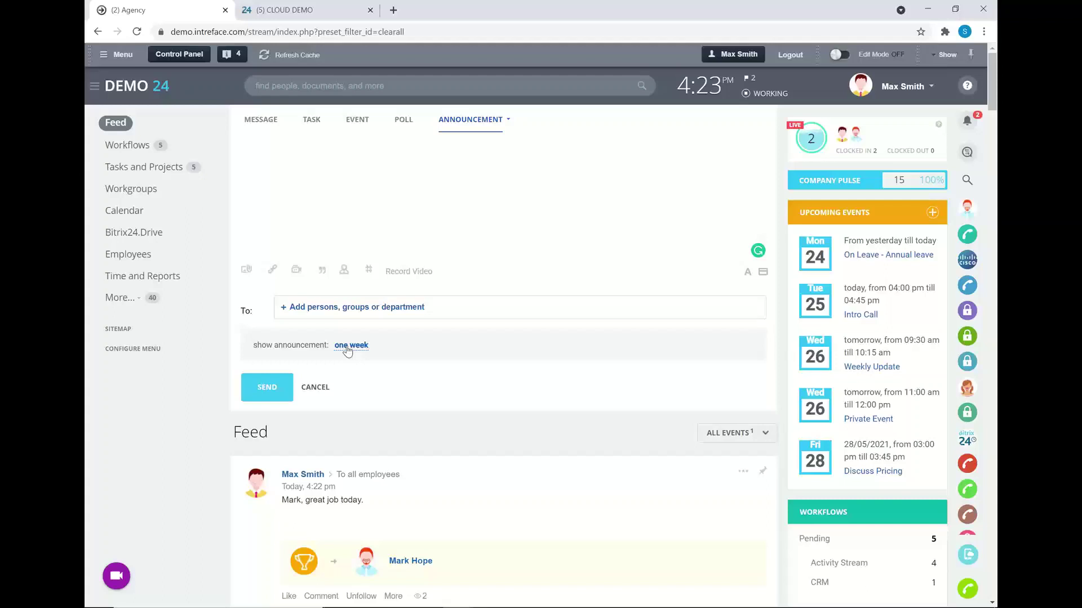
{"action": "left_click", "coordinate": [348, 351]}
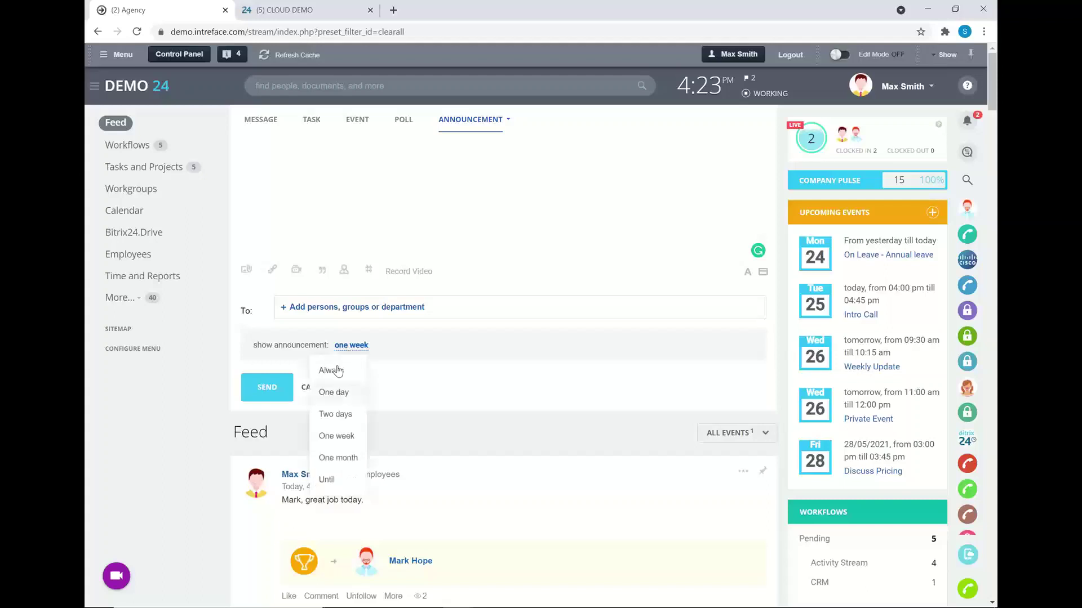
{"action": "left_click", "coordinate": [299, 179]}
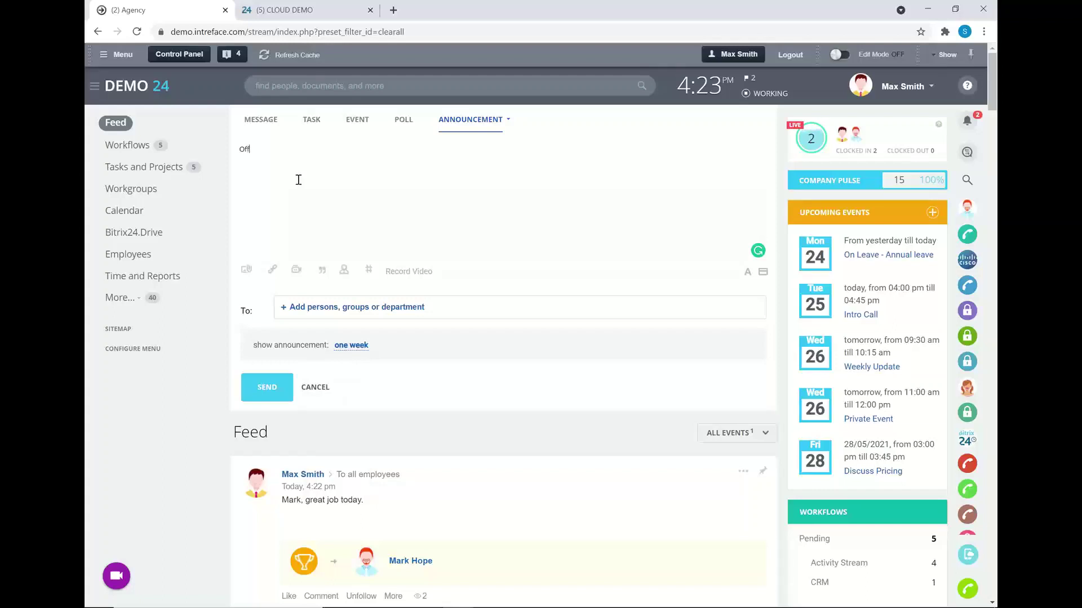
{"action": "type", "text": "Office is closed tomorrow for cleaning."}
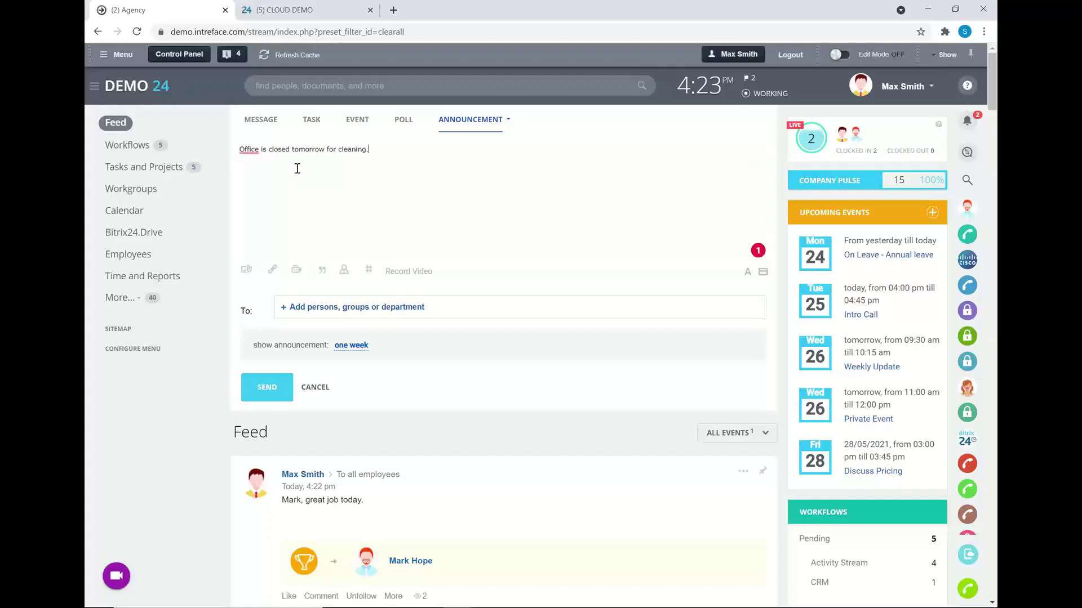
{"action": "left_click", "coordinate": [323, 311]}
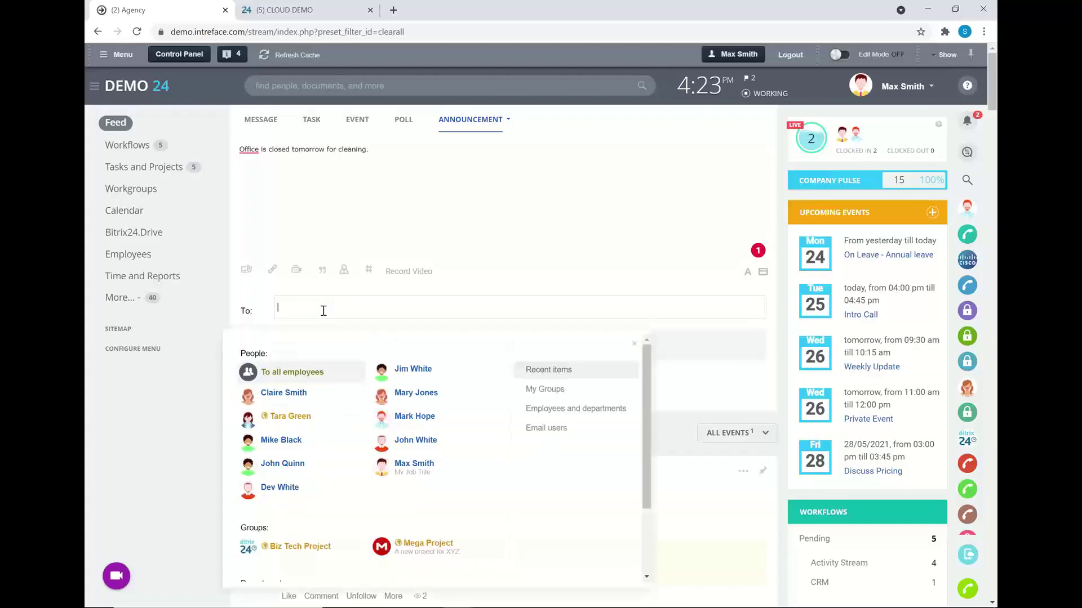
{"action": "left_click", "coordinate": [291, 373]}
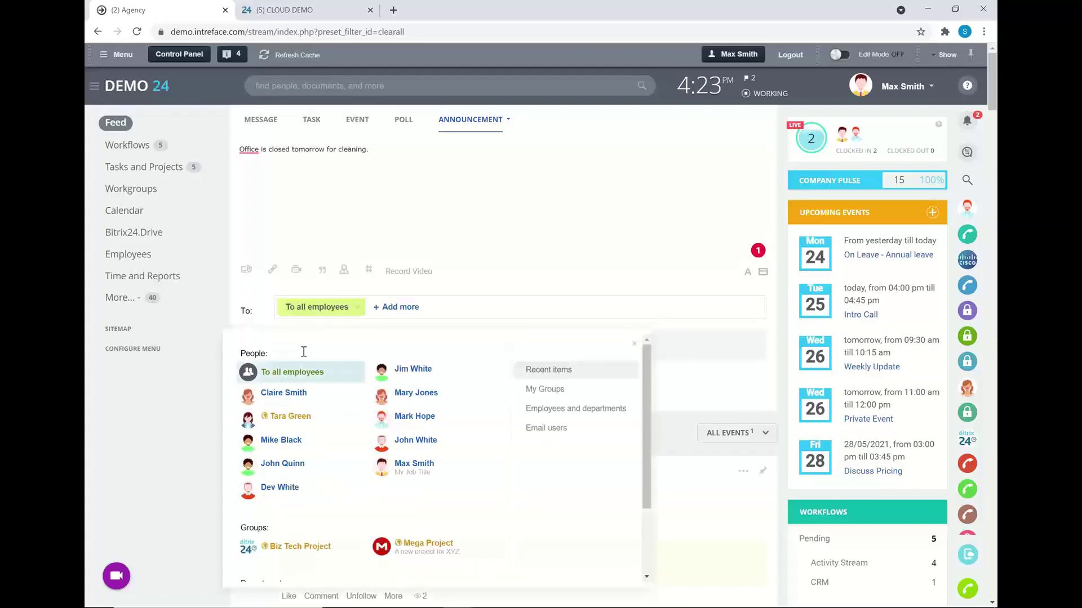
{"action": "left_click", "coordinate": [381, 184]}
{"action": "left_click", "coordinate": [268, 389]}
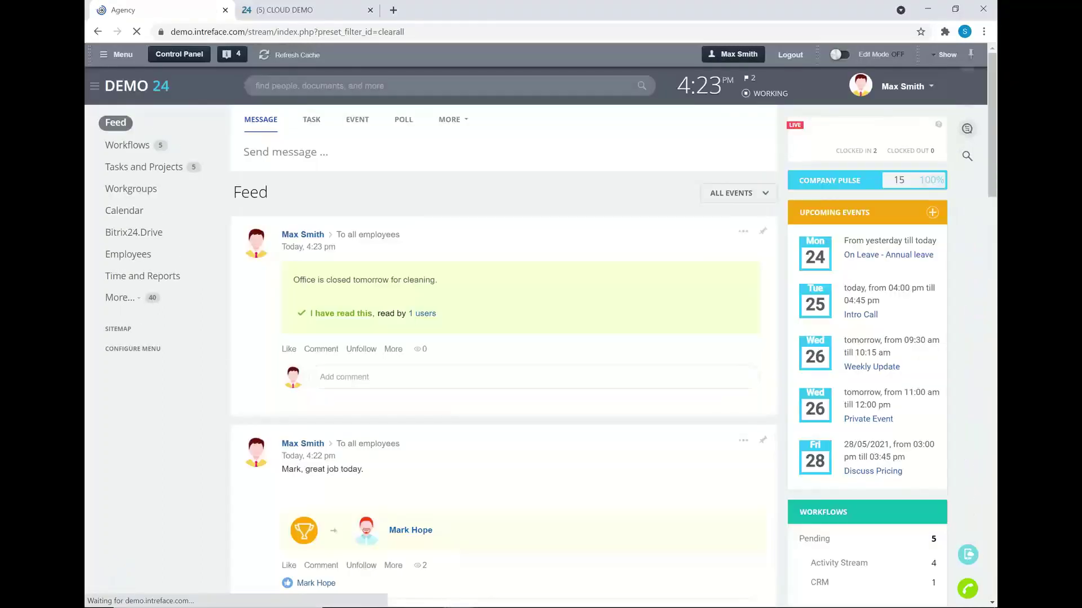
- As the second employee, mark the office-closure announcement read in the widget and feed, then switch back
{"action": "mouse_move", "coordinate": [448, 592]}
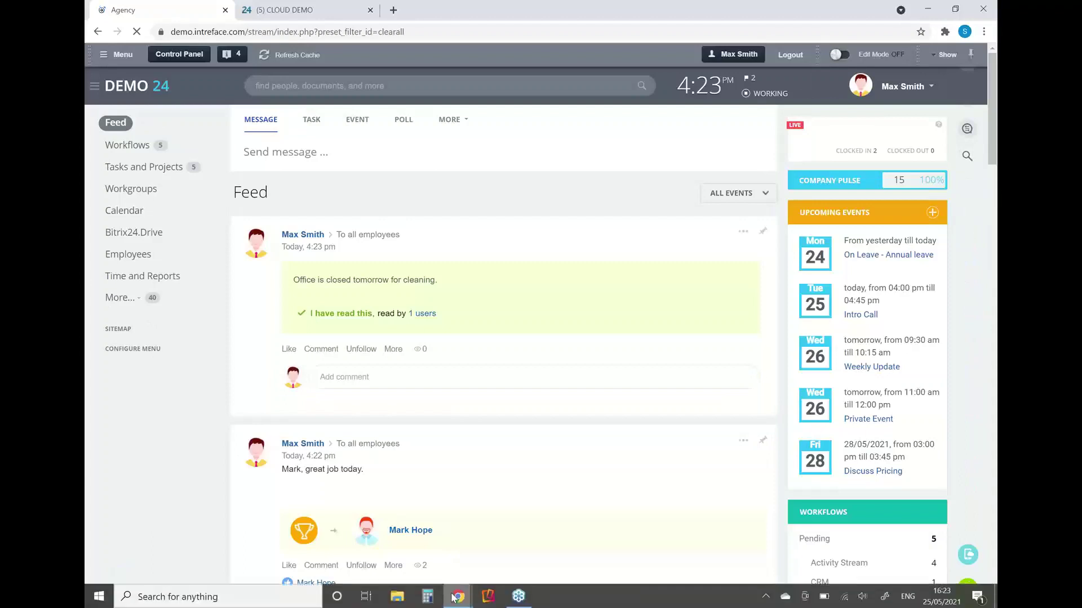
{"action": "left_click", "coordinate": [454, 596]}
{"action": "left_click", "coordinate": [504, 557]}
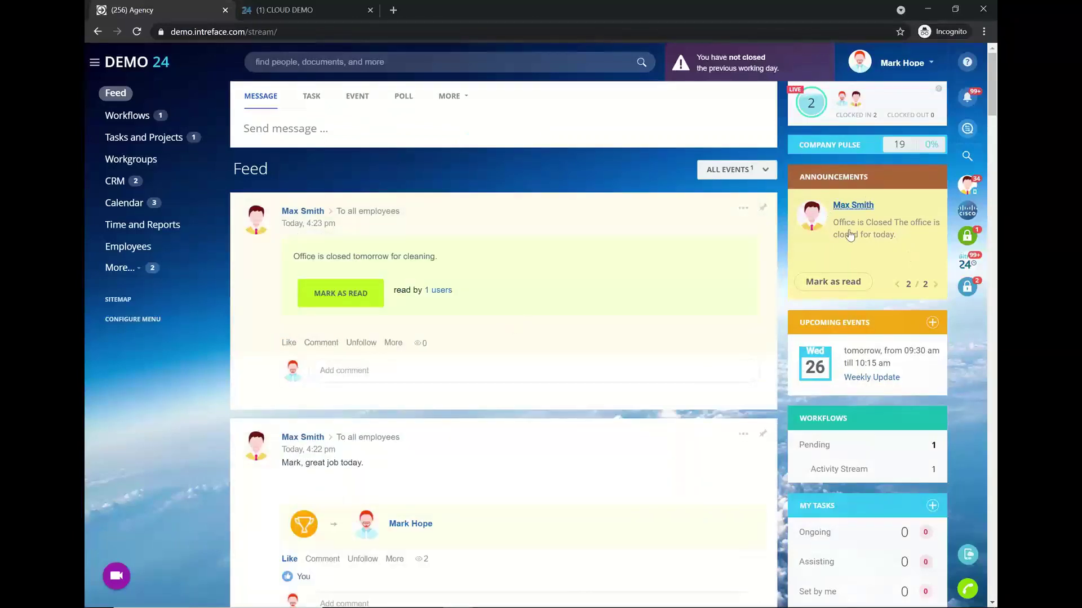
{"action": "left_click", "coordinate": [838, 283]}
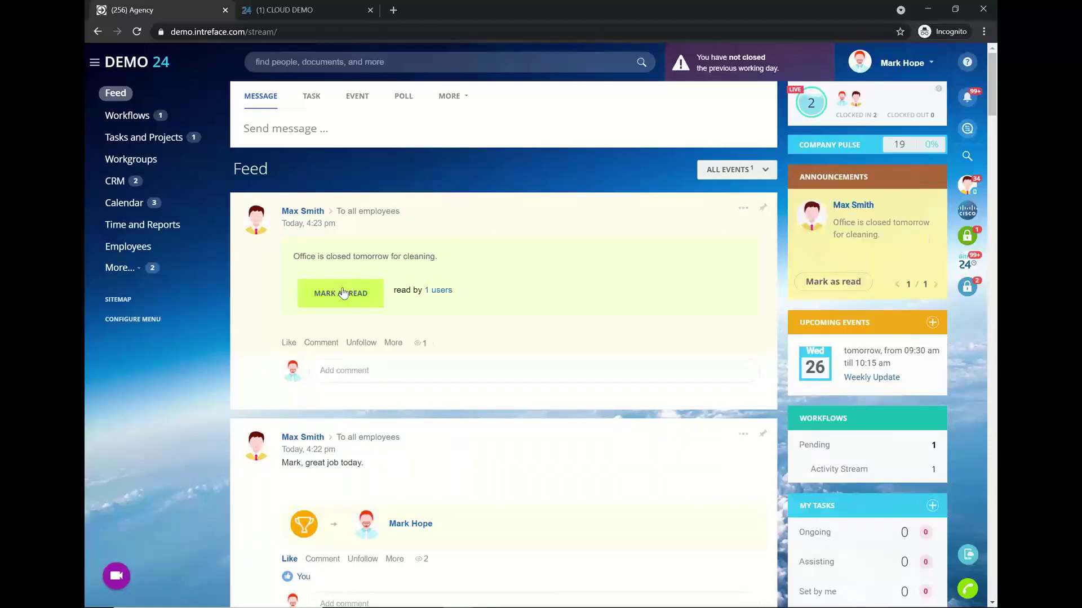
{"action": "left_click", "coordinate": [323, 298]}
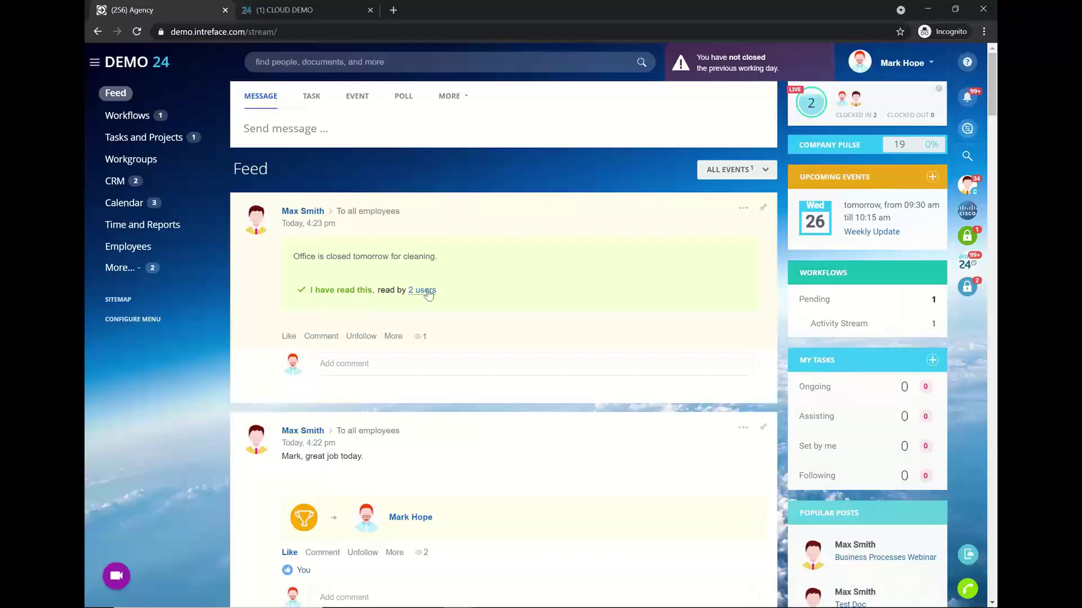
{"action": "mouse_move", "coordinate": [428, 293]}
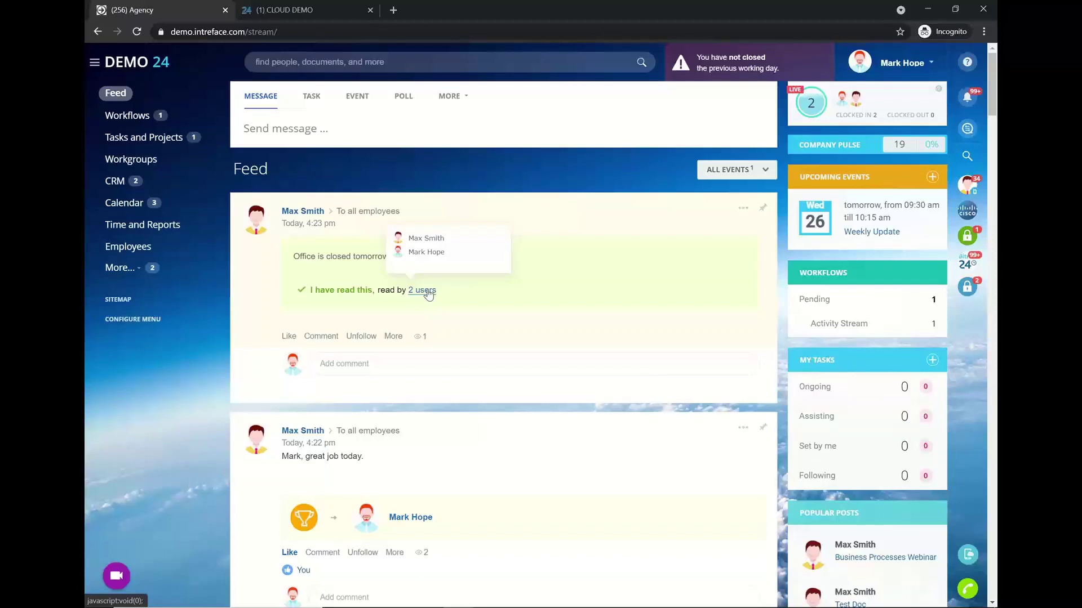
{"action": "mouse_move", "coordinate": [397, 603]}
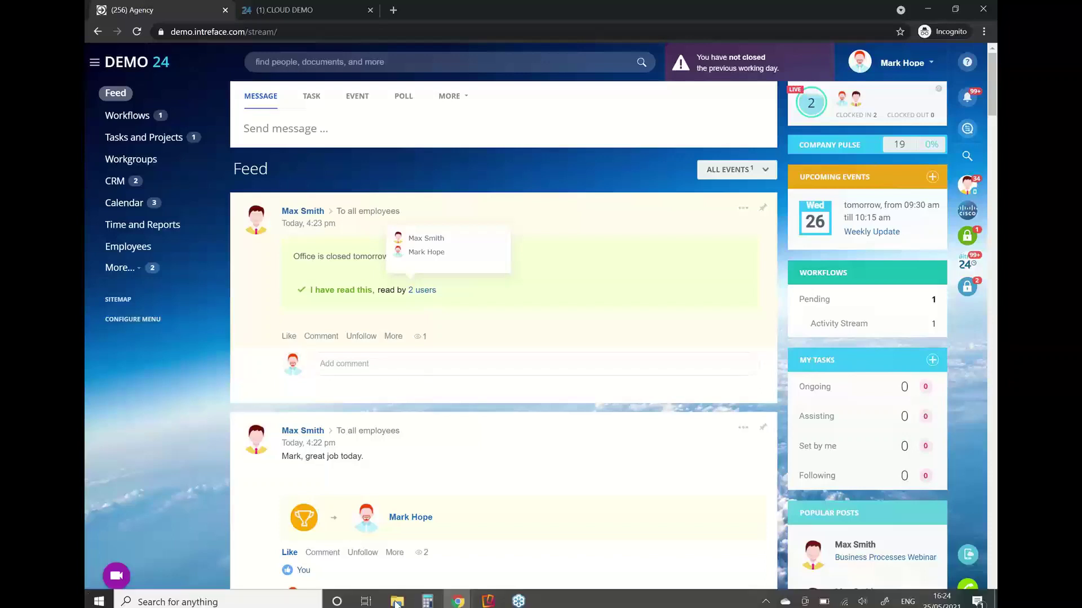
{"action": "left_click", "coordinate": [457, 601]}
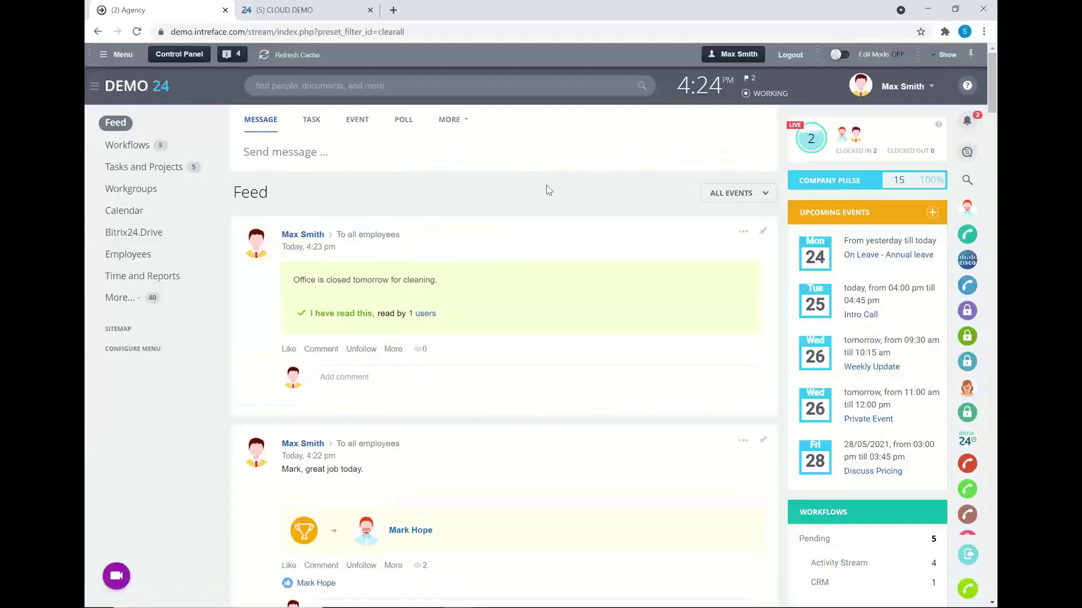
- Open Company Pulse, view the Mobile App statistics, and start the 'Mobilize immediately!' announcement
{"action": "left_click", "coordinate": [852, 183]}
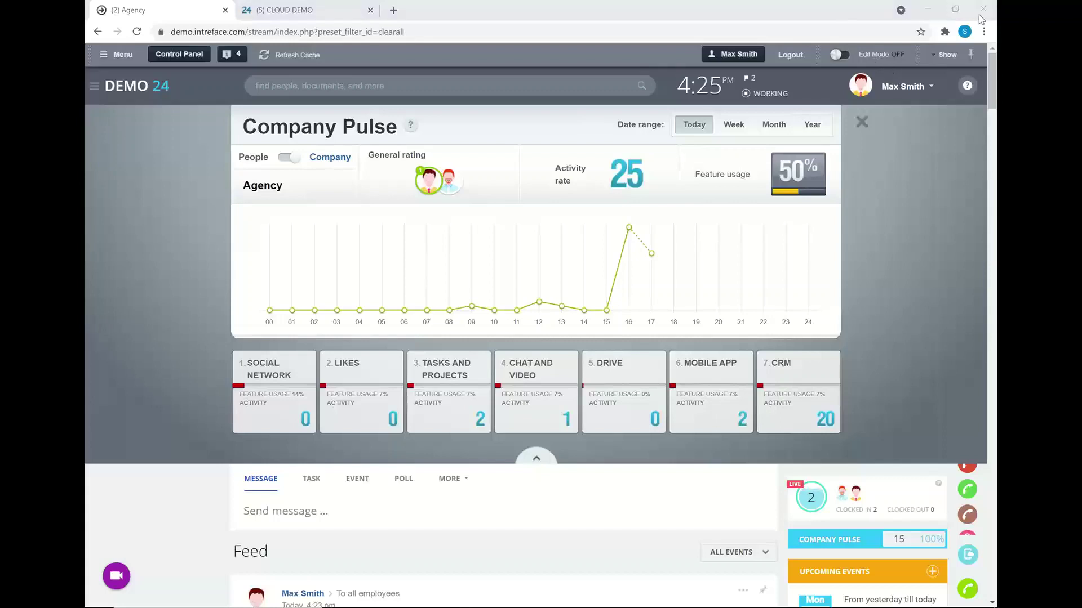
{"action": "mouse_move", "coordinate": [483, 376]}
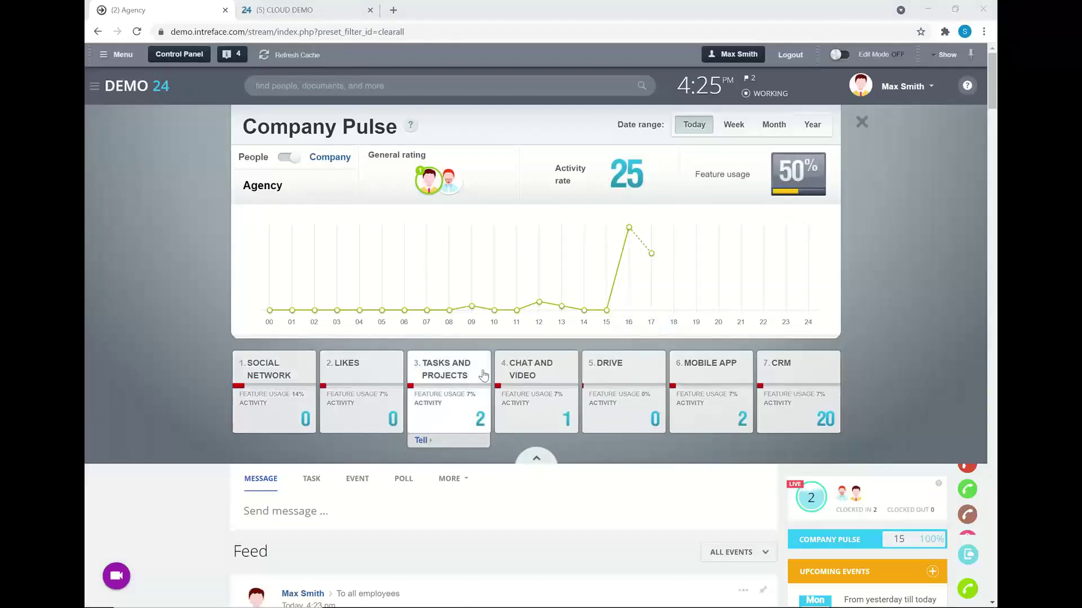
{"action": "left_click", "coordinate": [712, 404]}
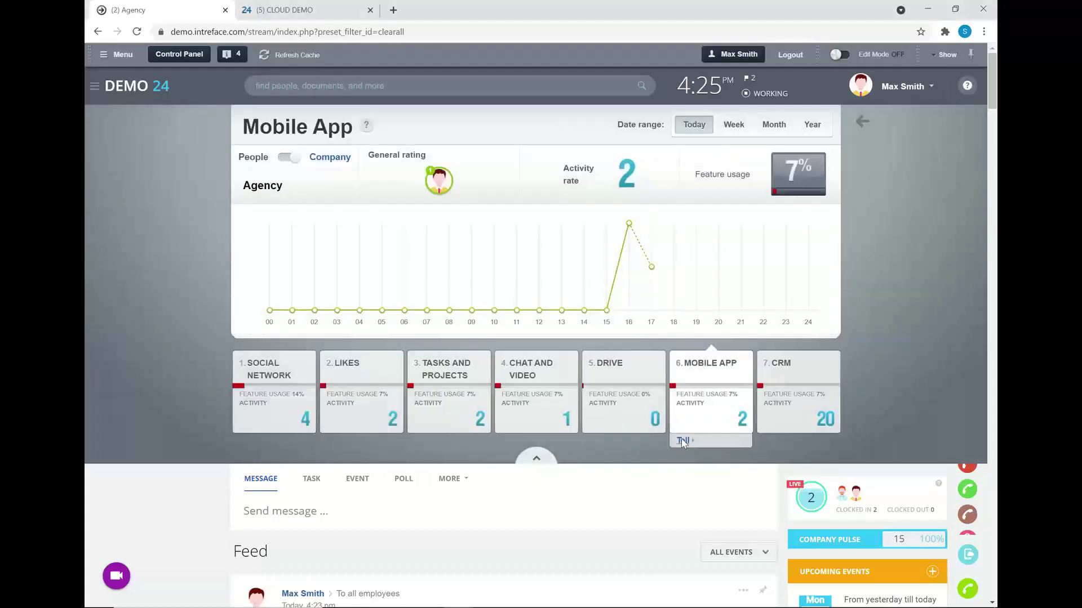
{"action": "left_click", "coordinate": [682, 441]}
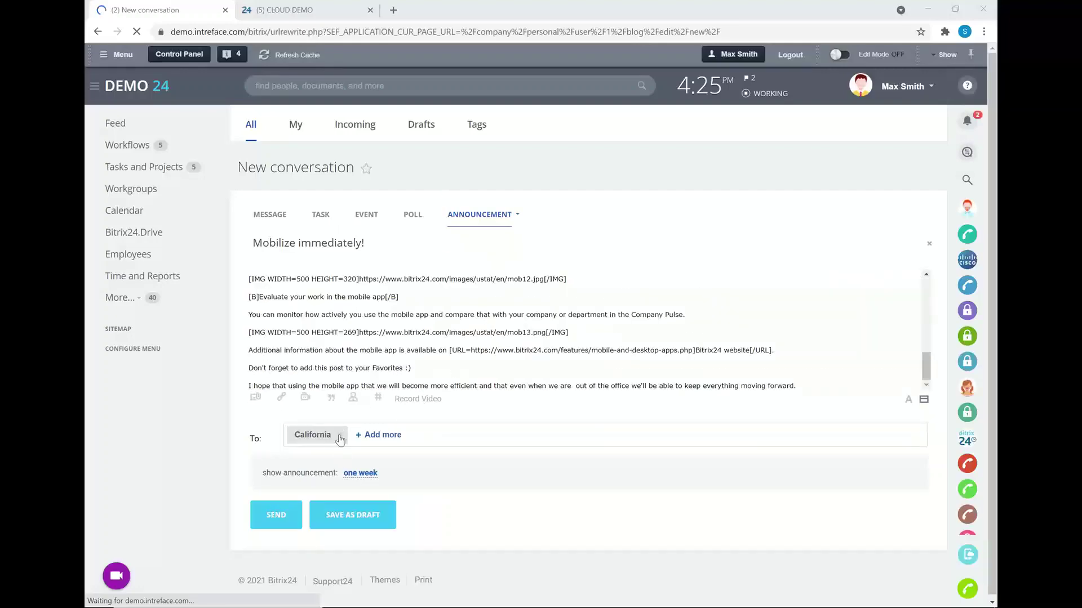
- Remove California from the mobile-app announcement's recipients, review the draft, and return to the Feed unsent
{"action": "left_click", "coordinate": [340, 436]}
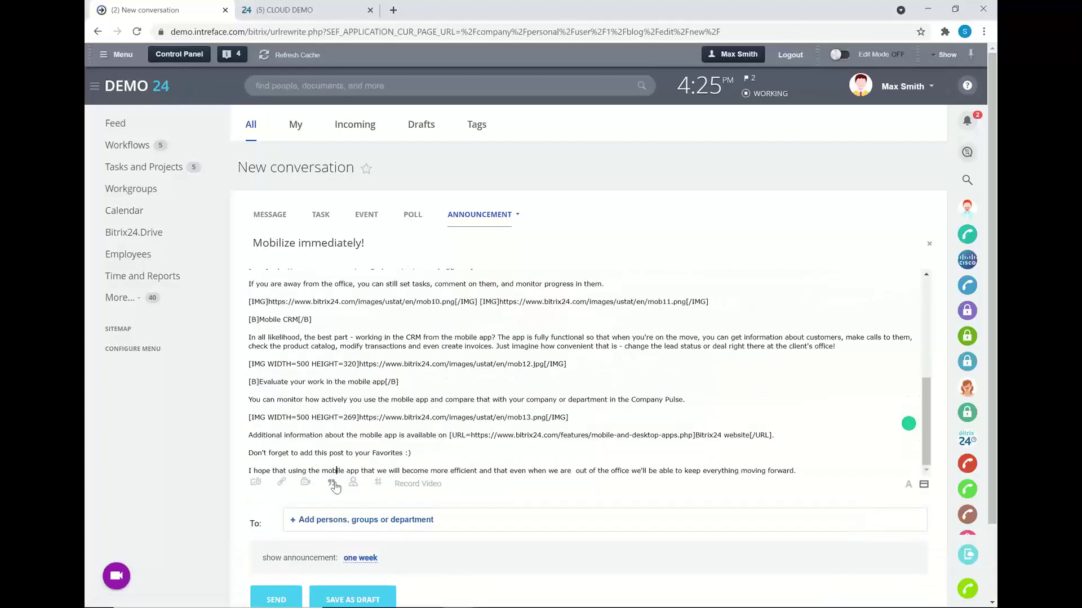
{"action": "scroll", "coordinate": [346, 446], "scroll_direction": "down", "scroll_amount": 4}
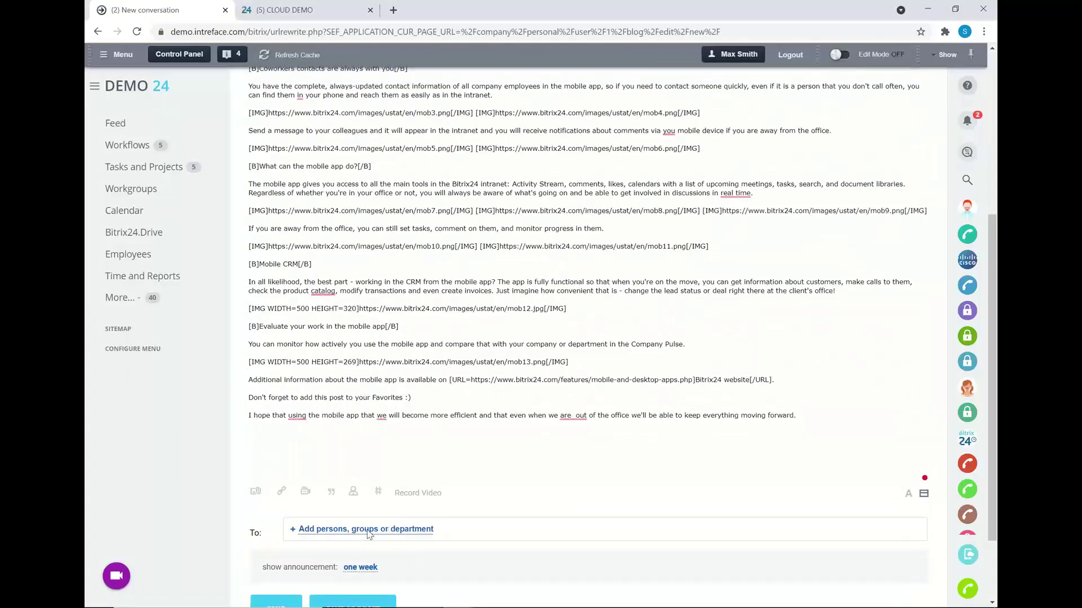
{"action": "scroll", "coordinate": [464, 388], "scroll_direction": "up", "scroll_amount": 3}
{"action": "scroll", "coordinate": [463, 389], "scroll_direction": "up", "scroll_amount": 2}
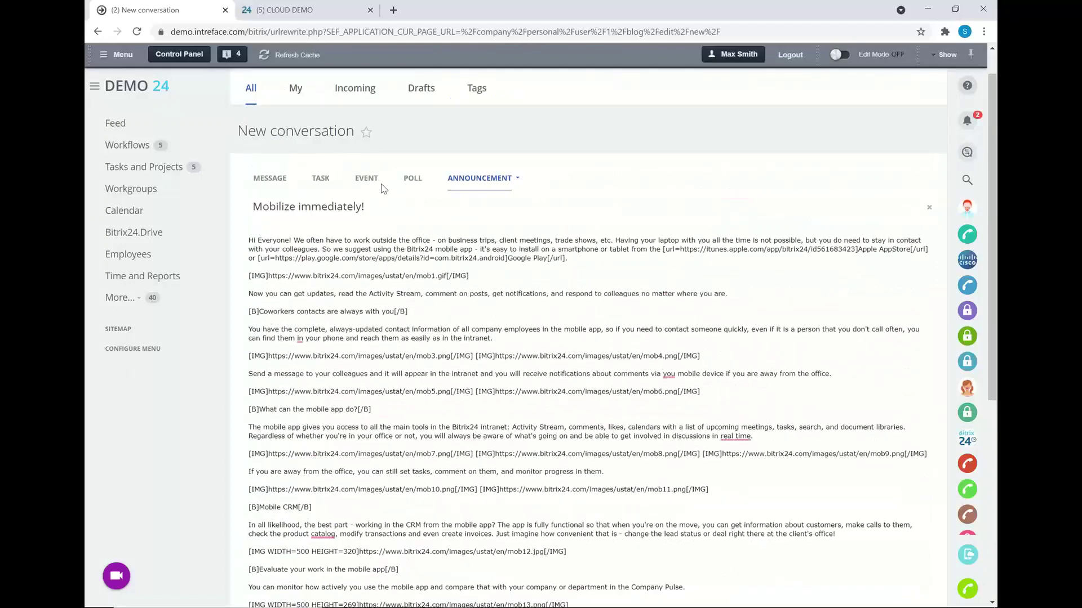
{"action": "left_click", "coordinate": [382, 190]}
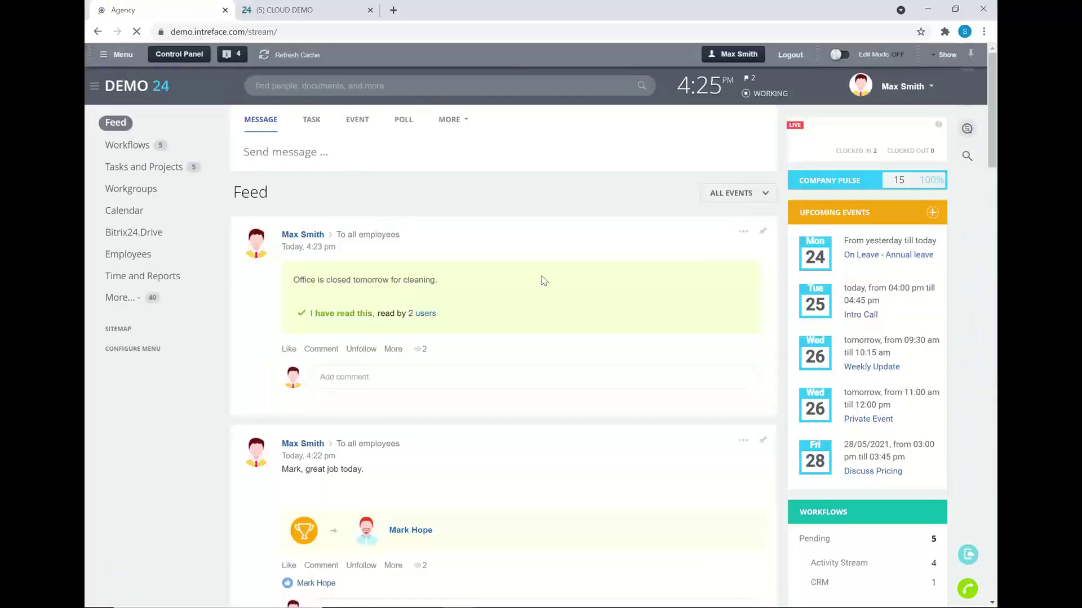
{"action": "key", "text": "alt+Tab"}
{"action": "key", "text": "alt+Tab"}
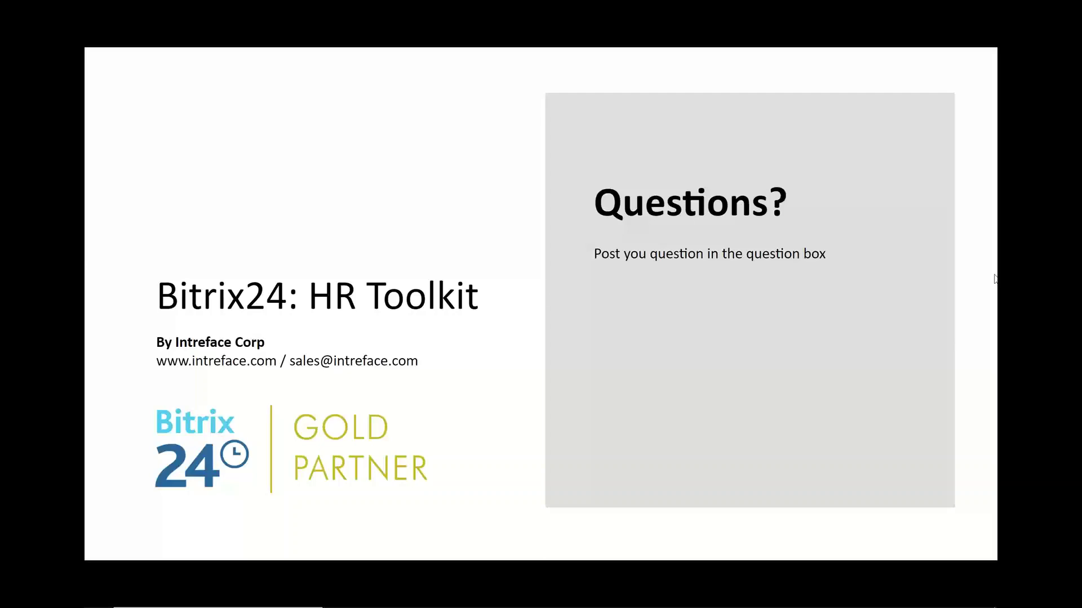
{"action": "key", "text": "alt+Tab"}
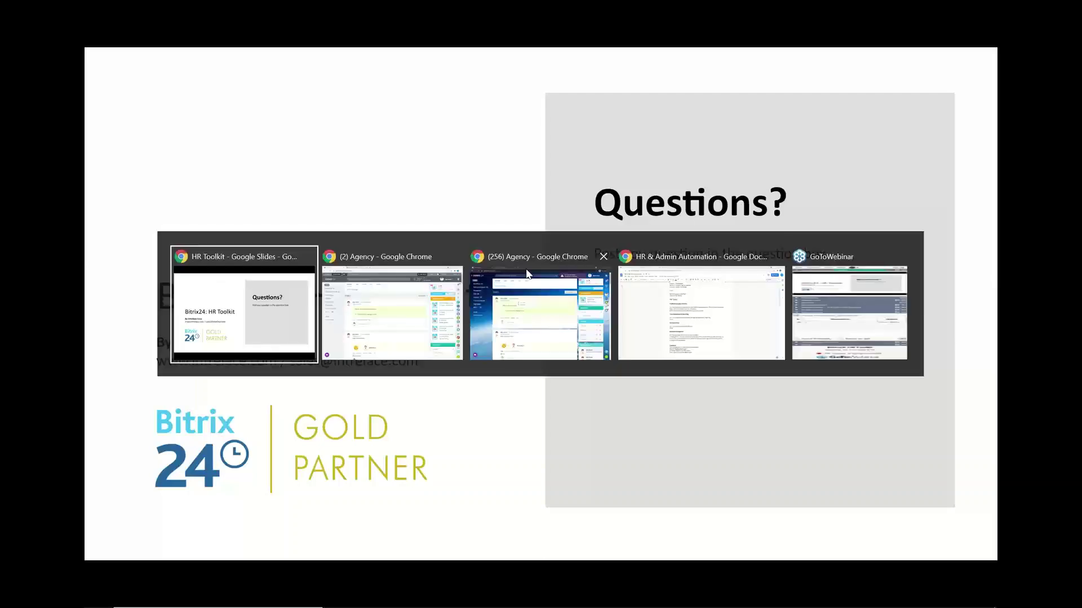
{"action": "left_click", "coordinate": [396, 303]}
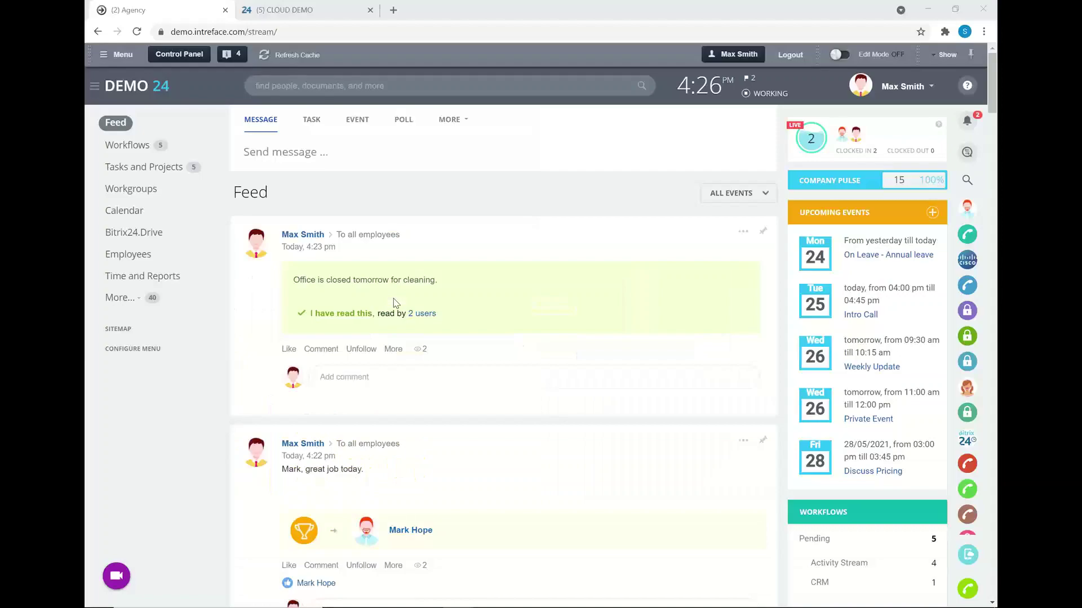
- Return to the Bitrix24 window and open Time and Reports on its Absence Chart
{"action": "key", "text": "alt+Tab"}
{"action": "key", "text": "alt+Tab"}
{"action": "left_click", "coordinate": [124, 277]}
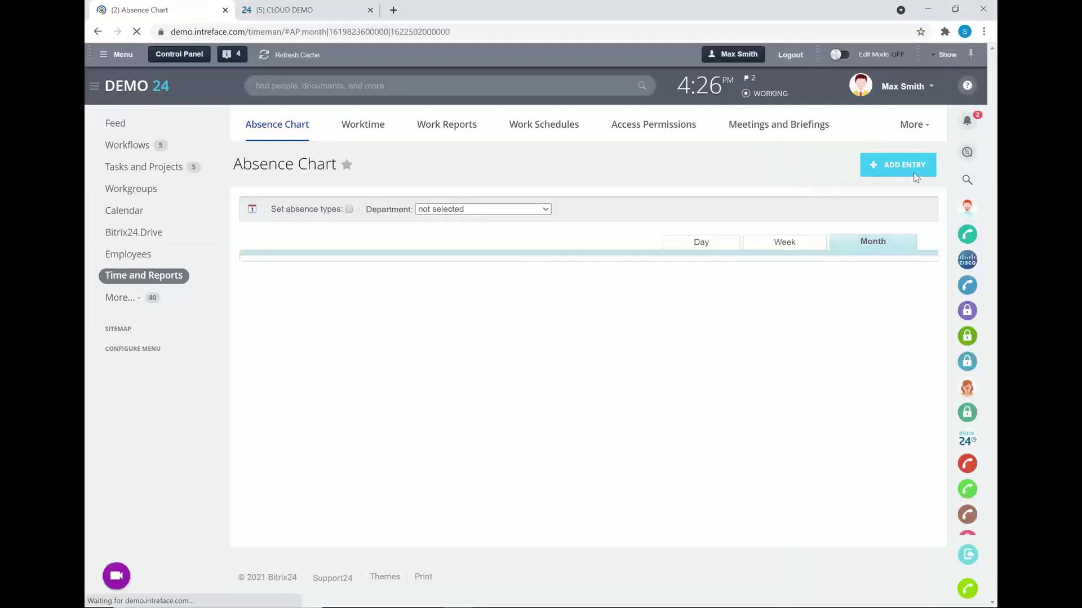
- Open the Edit form for Fixed schedule from the Work Schedules list
{"action": "left_click", "coordinate": [538, 126]}
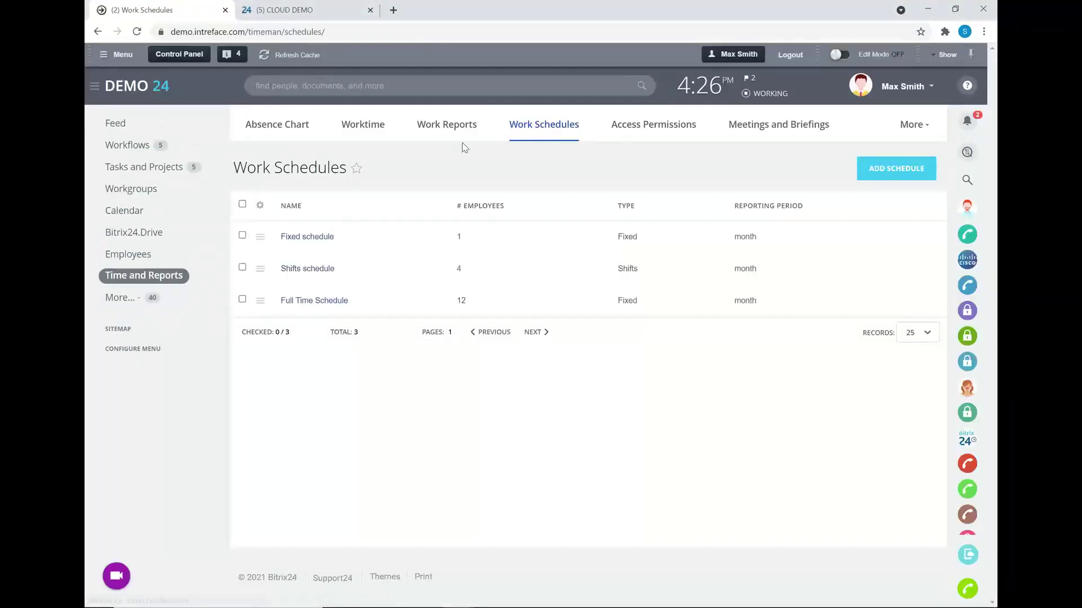
{"action": "left_click", "coordinate": [261, 240]}
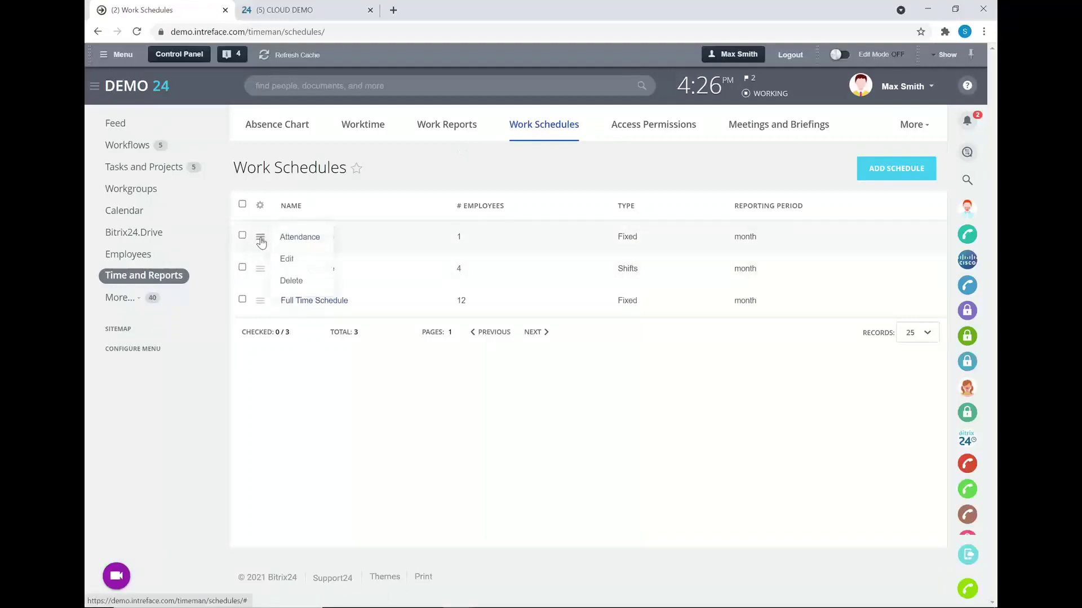
{"action": "left_click", "coordinate": [293, 258]}
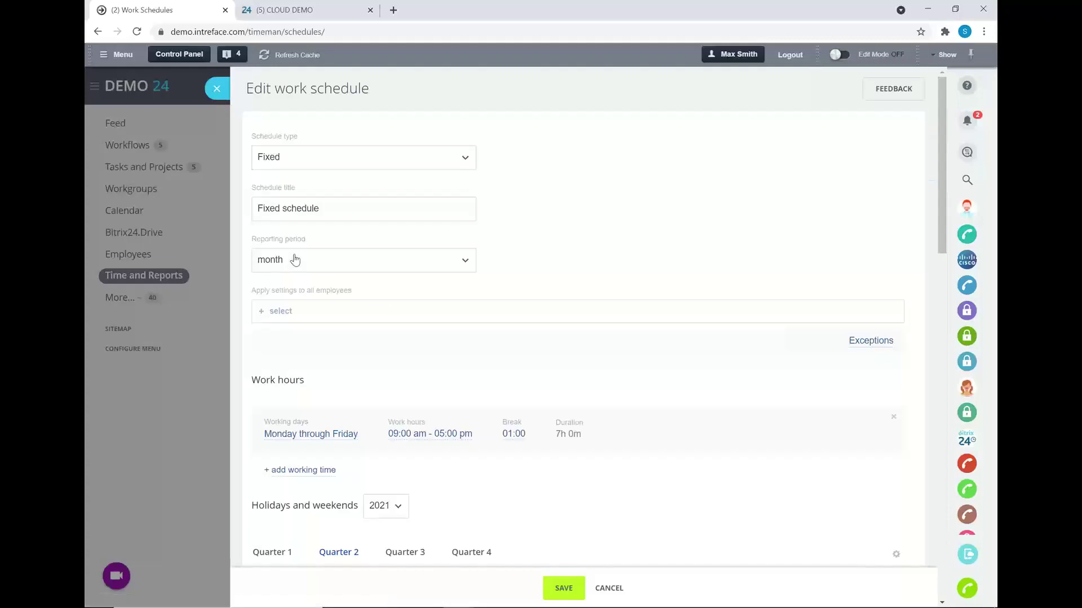
- Choose the employee to be notified about clock-in violations
{"action": "scroll", "coordinate": [494, 364], "scroll_direction": "down", "scroll_amount": 1}
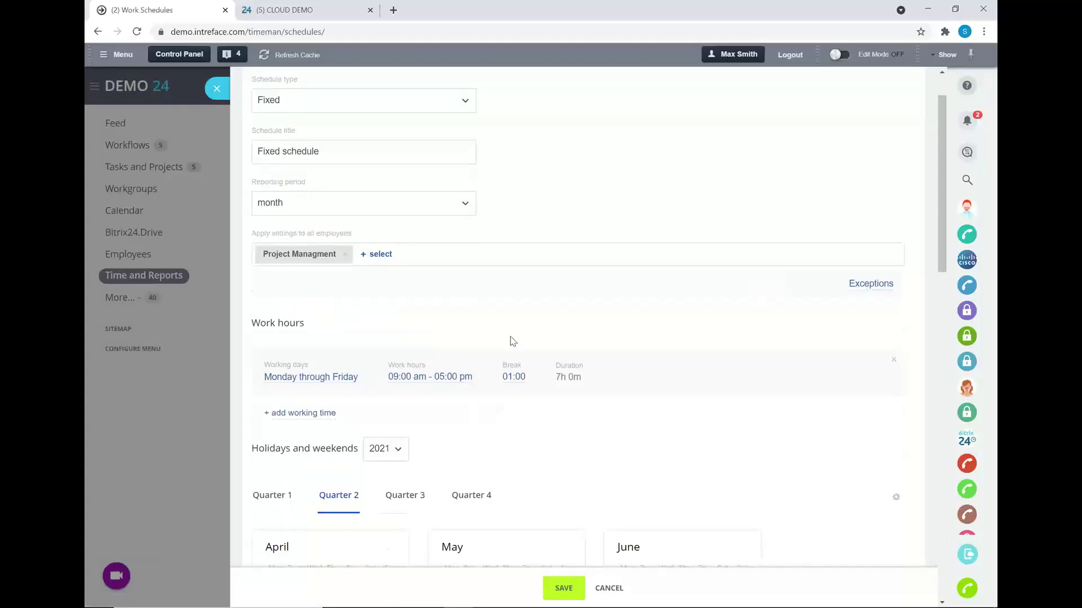
{"action": "scroll", "coordinate": [494, 369], "scroll_direction": "down", "scroll_amount": 1}
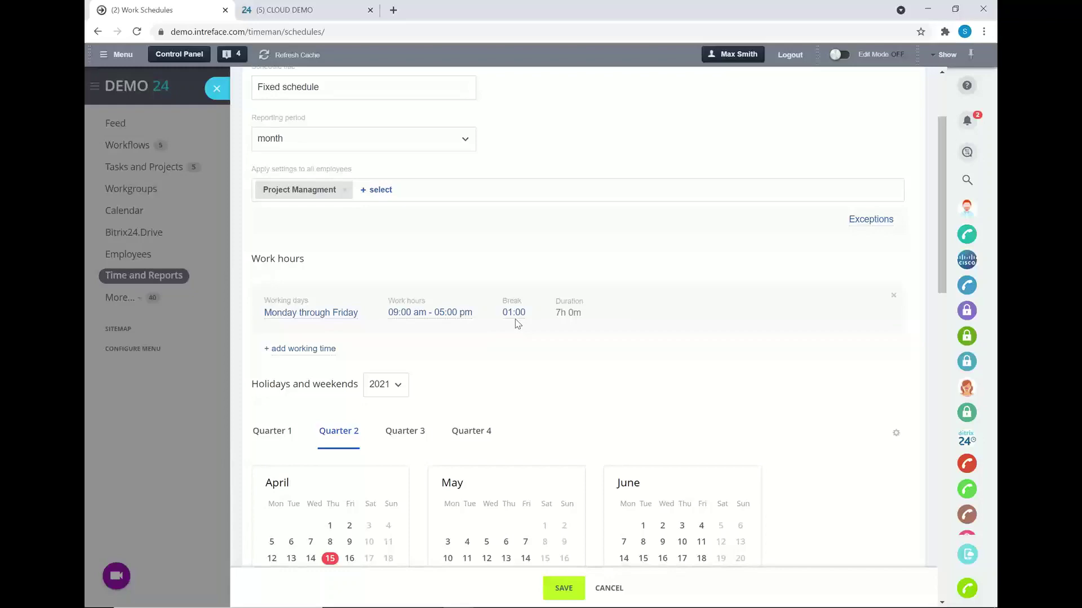
{"action": "scroll", "coordinate": [515, 322], "scroll_direction": "down", "scroll_amount": 9}
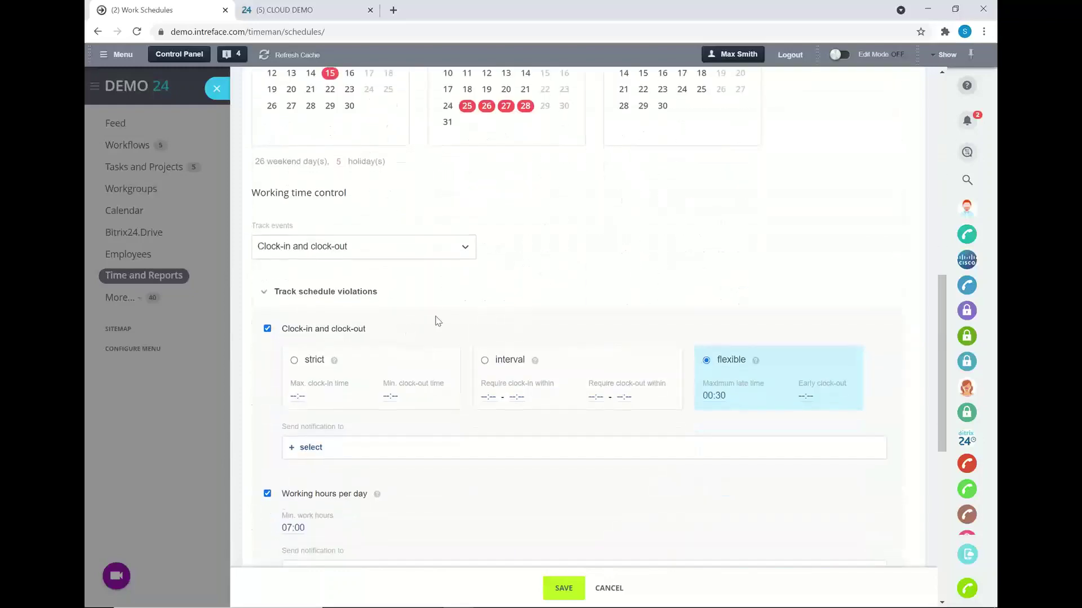
{"action": "scroll", "coordinate": [437, 317], "scroll_direction": "down", "scroll_amount": 1}
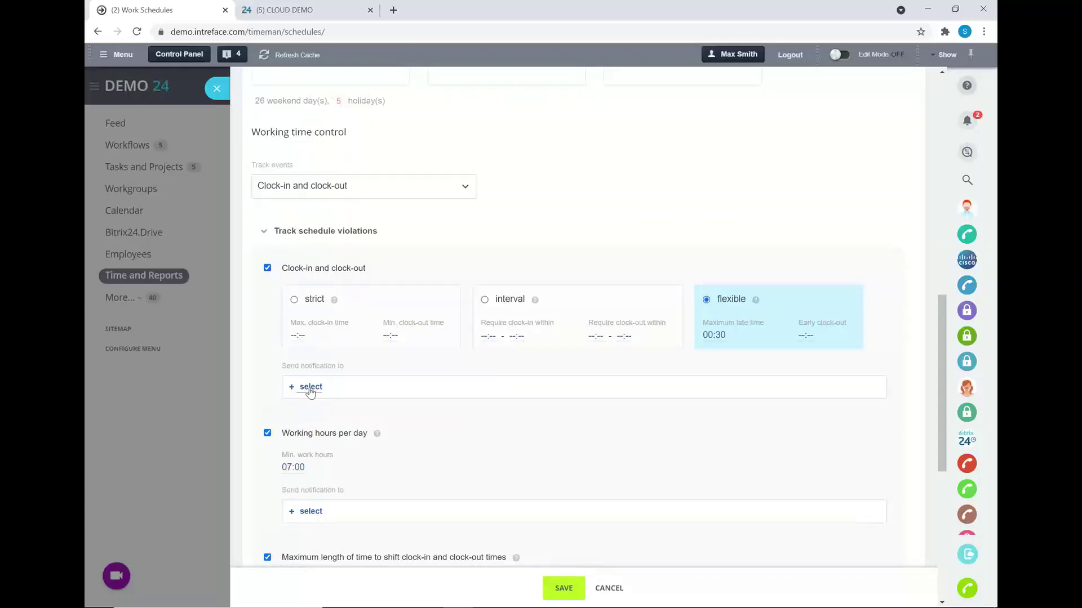
{"action": "left_click", "coordinate": [310, 388]}
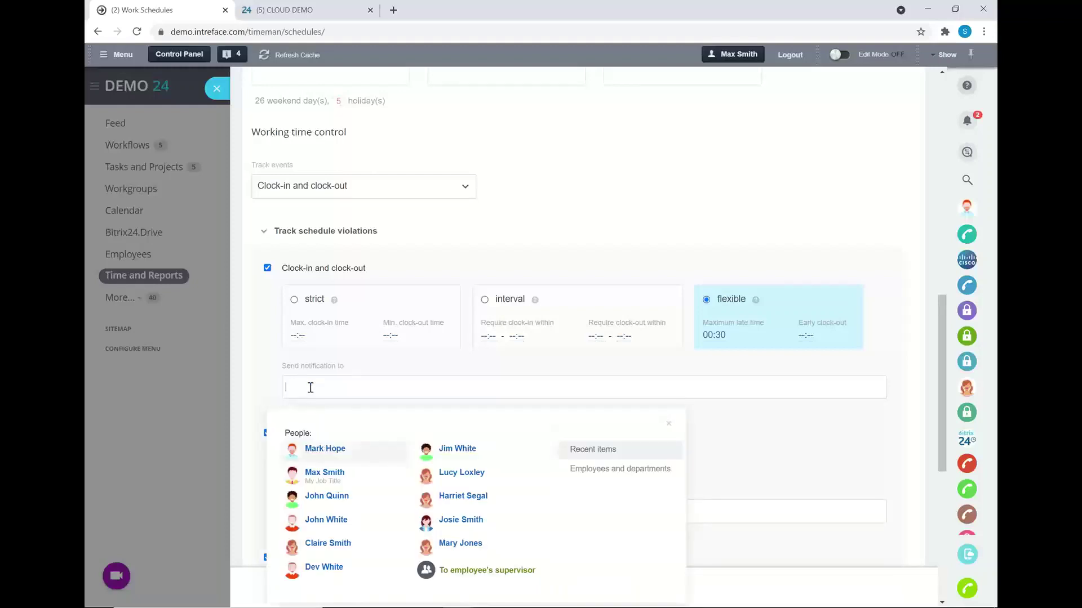
{"action": "left_click", "coordinate": [320, 451]}
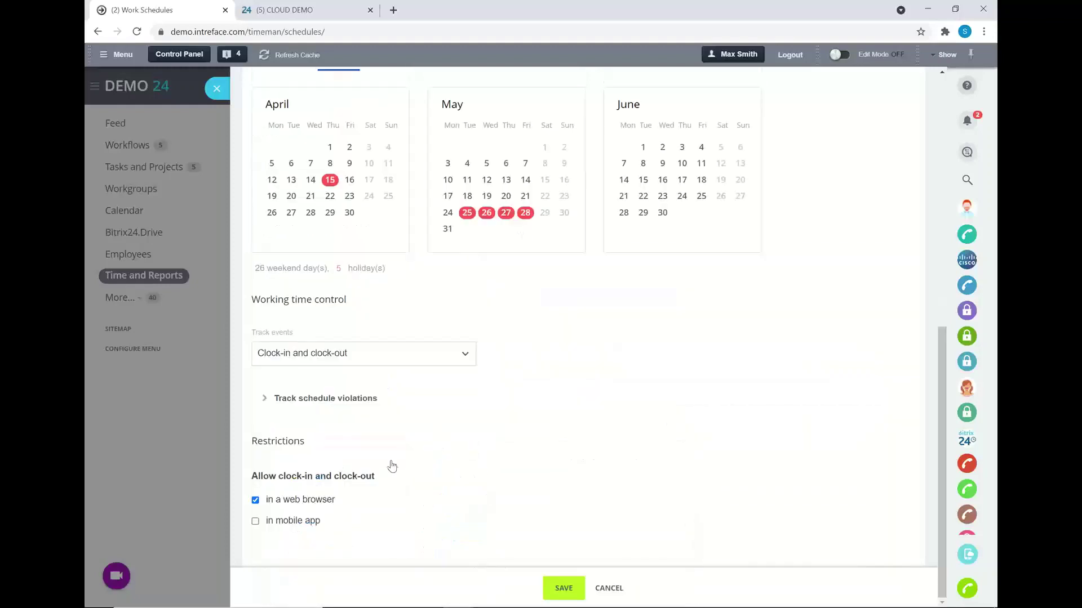
{"action": "scroll", "coordinate": [389, 466], "scroll_direction": "up", "scroll_amount": 2}
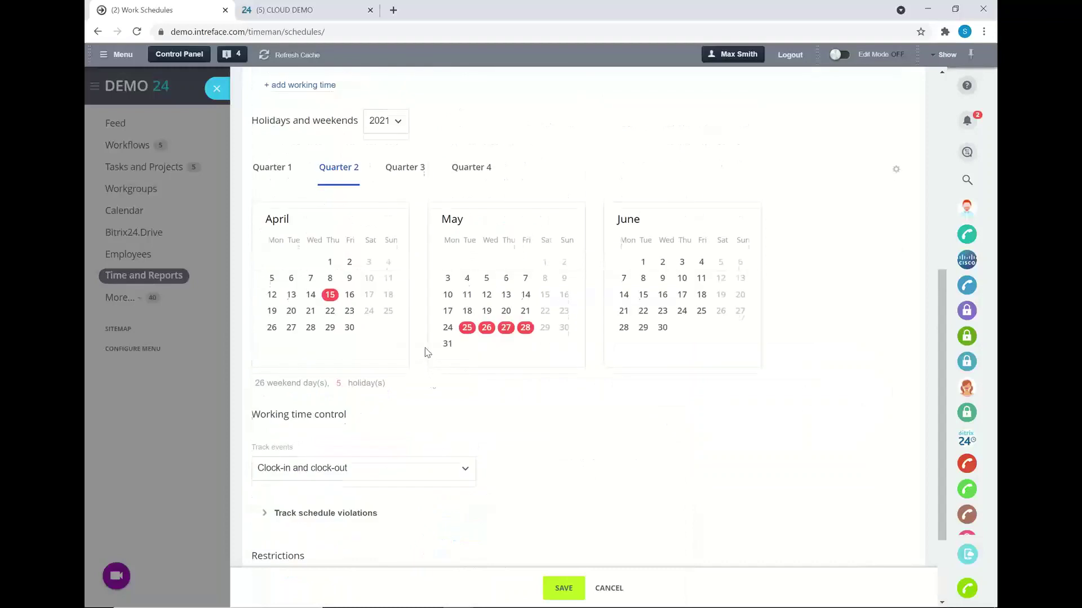
{"action": "scroll", "coordinate": [427, 353], "scroll_direction": "down", "scroll_amount": 2}
- Set violation tracking to strict with a 9:05 am max clock-in, apply, and close
{"action": "left_click", "coordinate": [264, 400]}
{"action": "scroll", "coordinate": [336, 411], "scroll_direction": "down", "scroll_amount": 2}
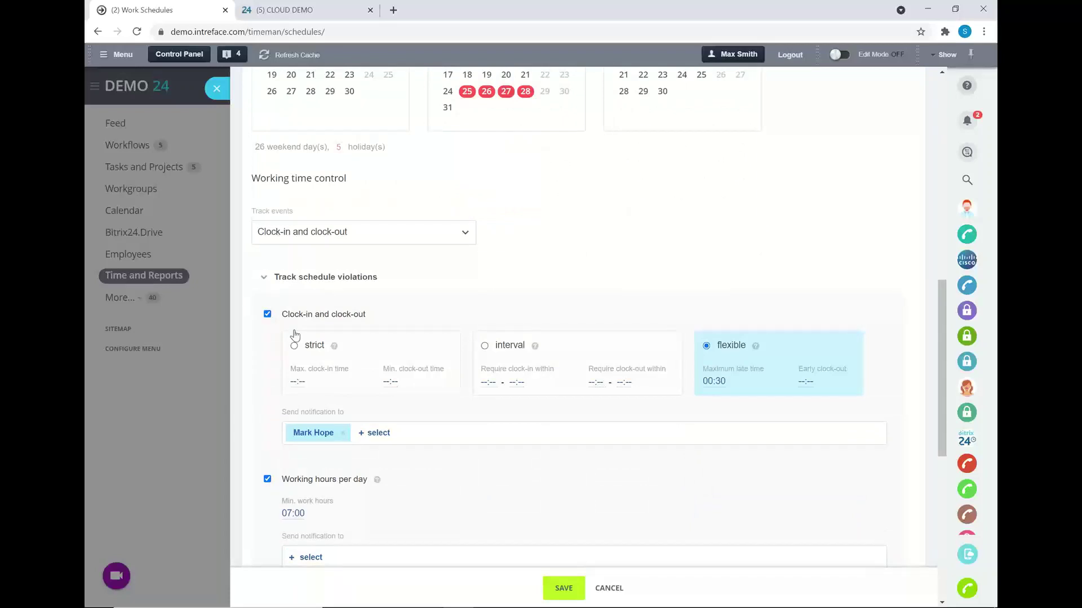
{"action": "left_click", "coordinate": [294, 347]}
{"action": "left_click", "coordinate": [297, 382]}
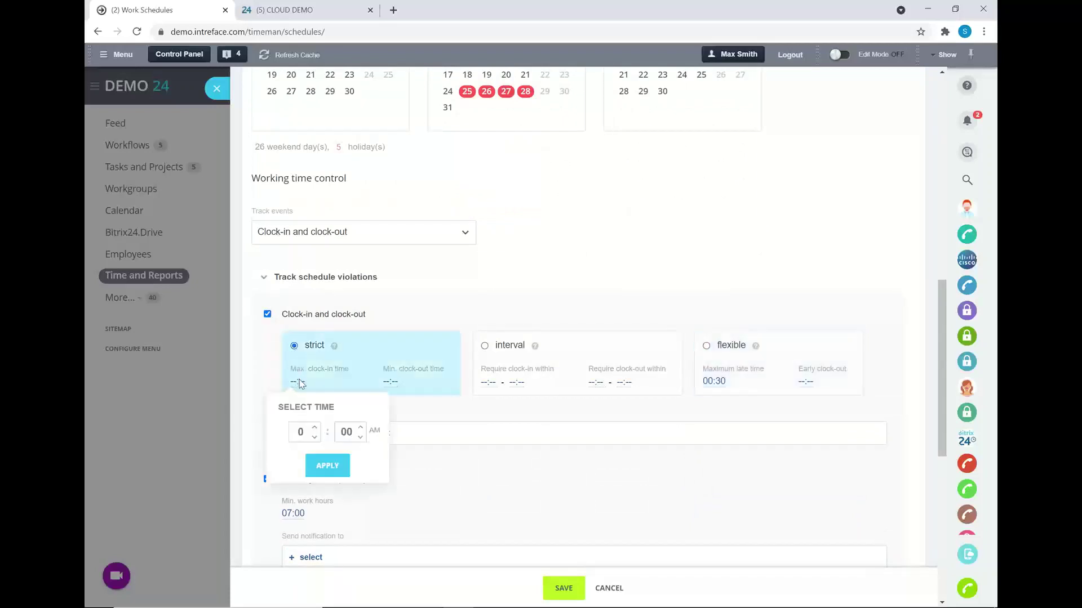
{"action": "left_click", "coordinate": [314, 426]}
{"action": "left_click", "coordinate": [314, 426]}
{"action": "left_click", "coordinate": [314, 426]}
{"action": "left_click", "coordinate": [314, 426]}
{"action": "left_click", "coordinate": [314, 427]}
{"action": "left_click", "coordinate": [314, 426]}
{"action": "left_click", "coordinate": [314, 427]}
{"action": "left_click", "coordinate": [314, 427]}
{"action": "left_click", "coordinate": [314, 427]}
{"action": "left_click", "coordinate": [360, 427]}
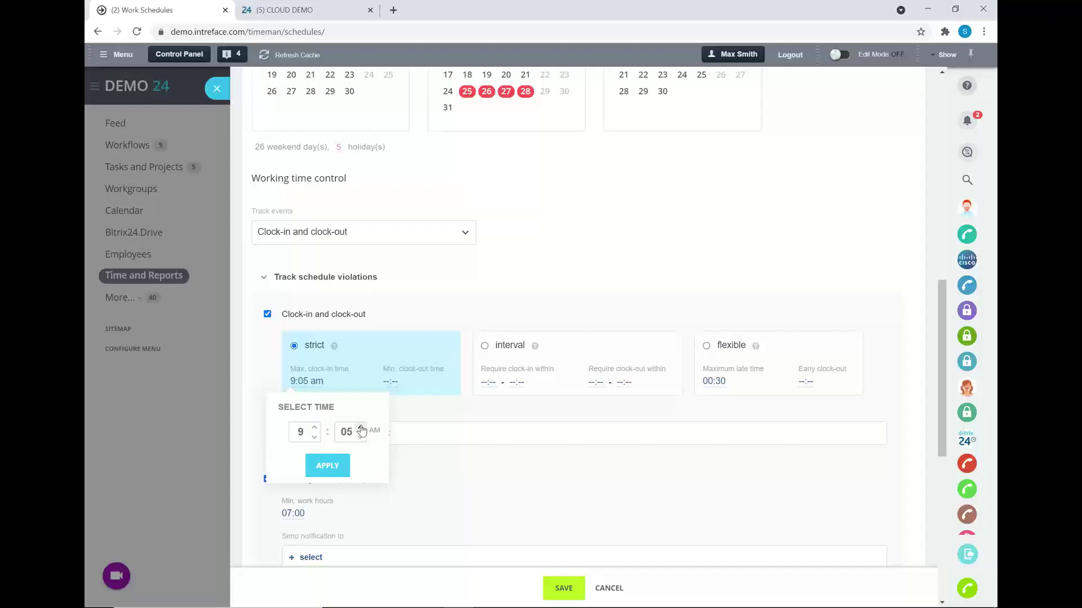
{"action": "left_click", "coordinate": [327, 465]}
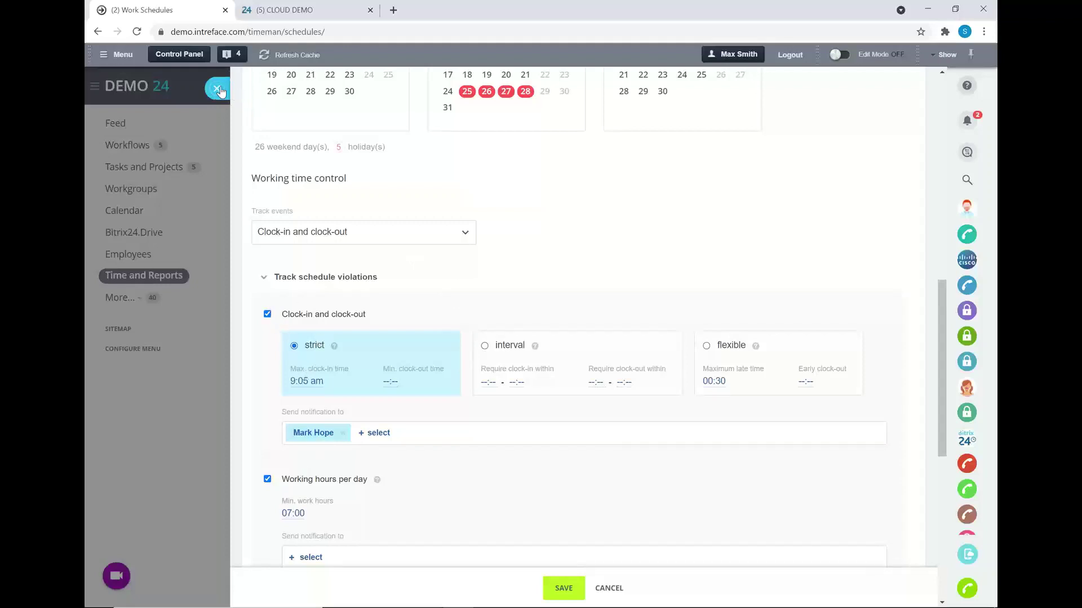
{"action": "left_click", "coordinate": [218, 90]}
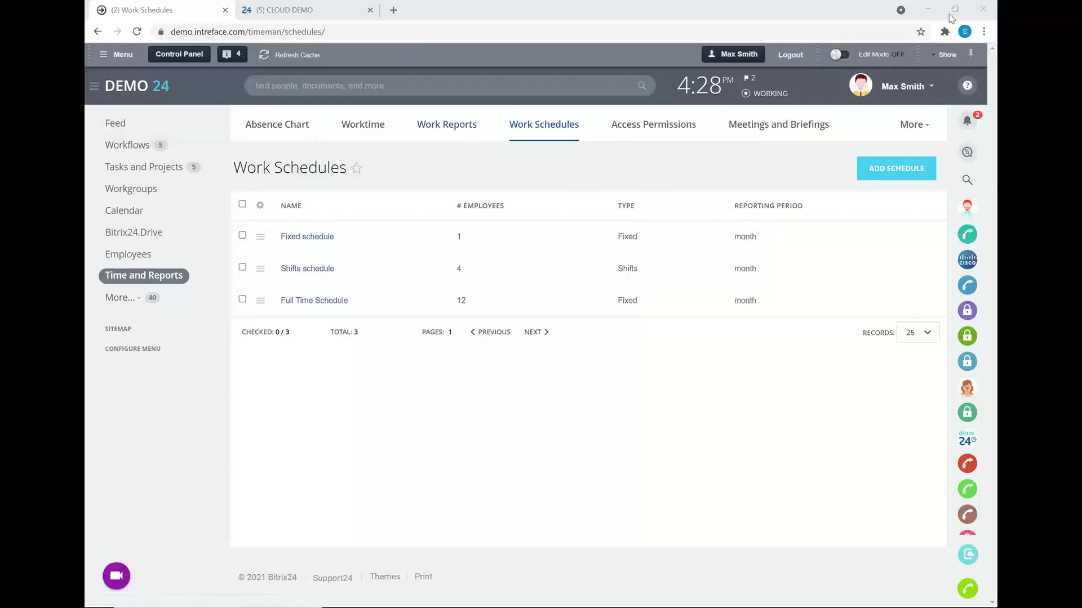
- Open the account menu from your user name at the top right
{"action": "left_click", "coordinate": [900, 86]}
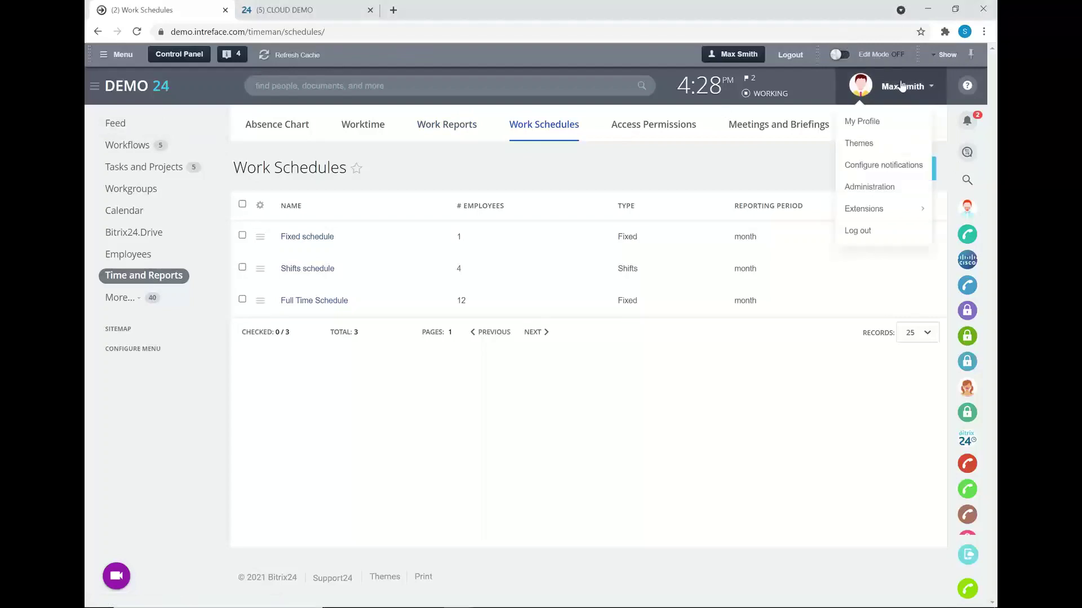
- Open My Profile and scroll down through the leave balances
{"action": "left_click", "coordinate": [848, 118]}
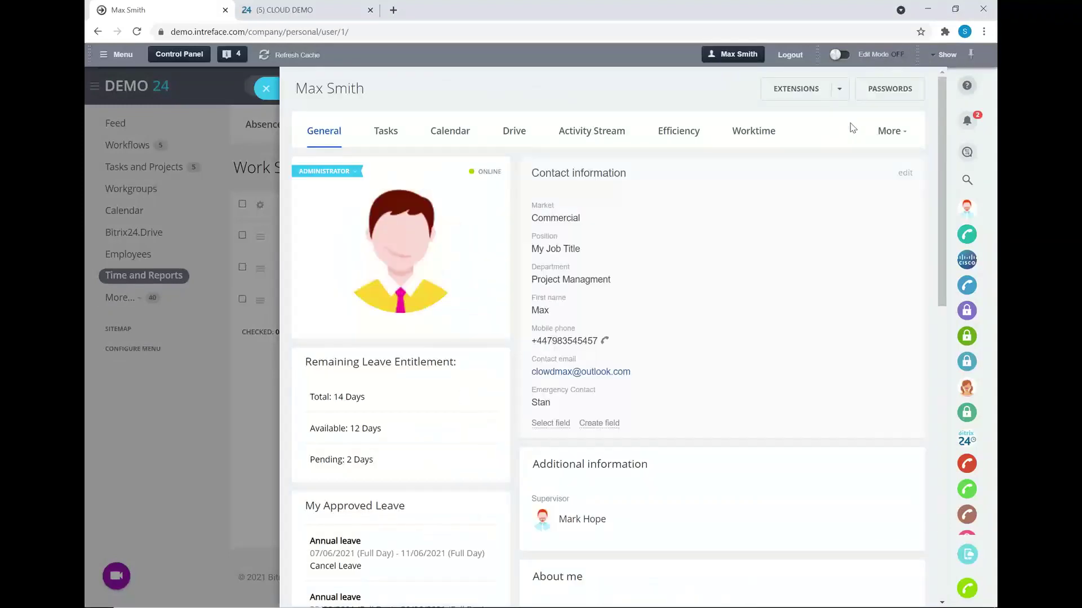
{"action": "scroll", "coordinate": [458, 377], "scroll_direction": "down", "scroll_amount": 4}
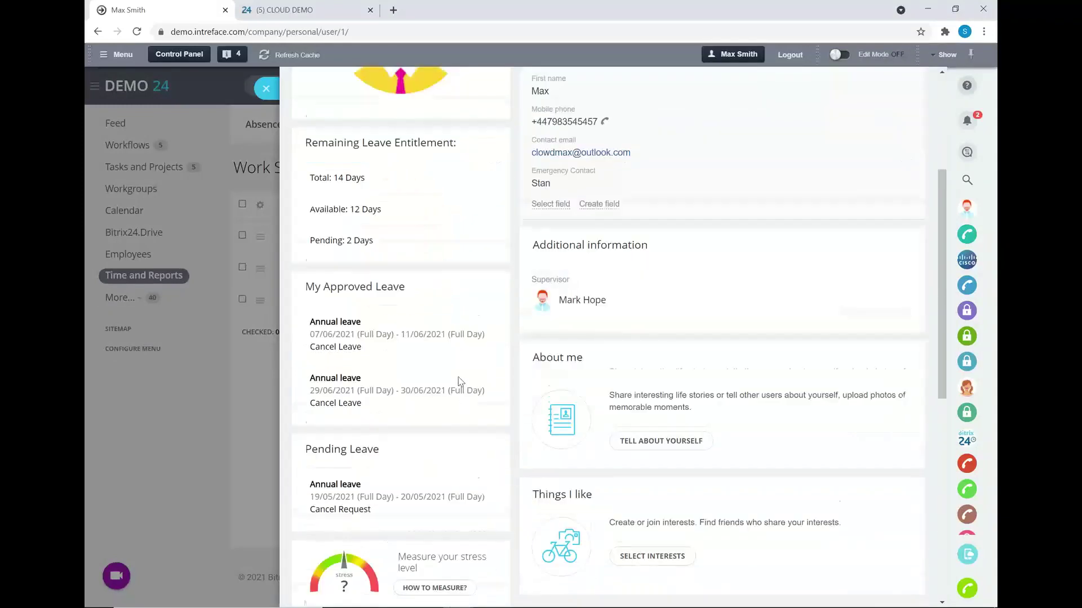
{"action": "scroll", "coordinate": [458, 377], "scroll_direction": "down", "scroll_amount": 6}
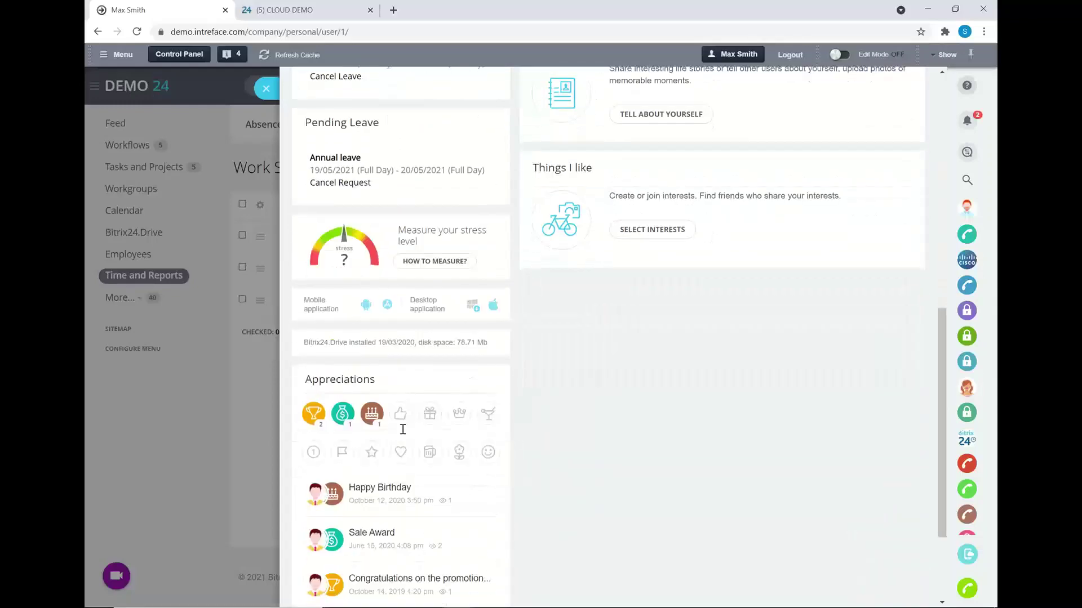
{"action": "scroll", "coordinate": [416, 333], "scroll_direction": "down", "scroll_amount": 1}
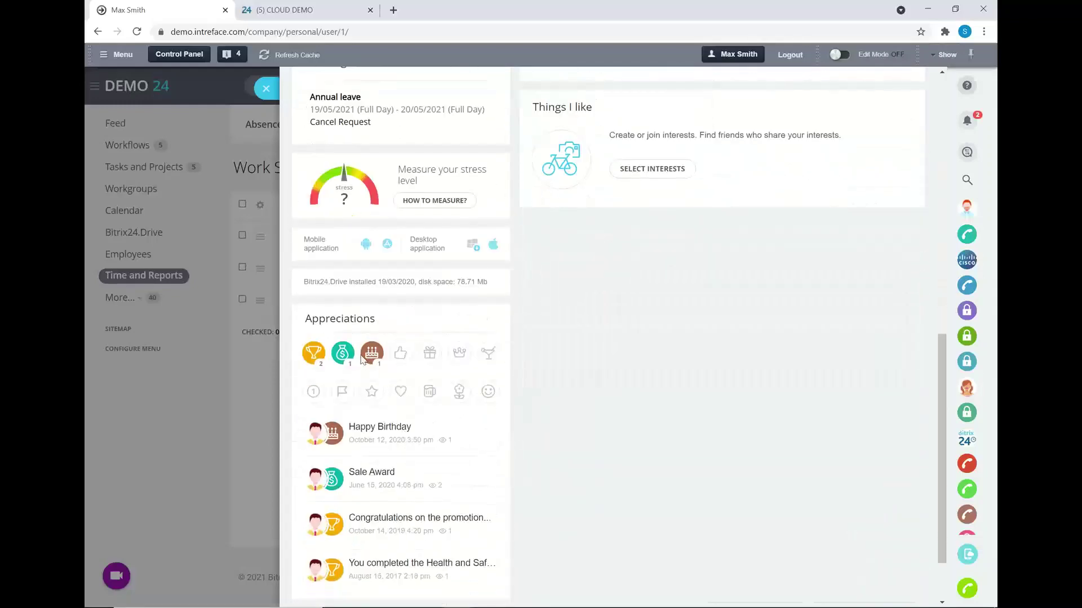
{"action": "scroll", "coordinate": [362, 359], "scroll_direction": "down", "scroll_amount": 2}
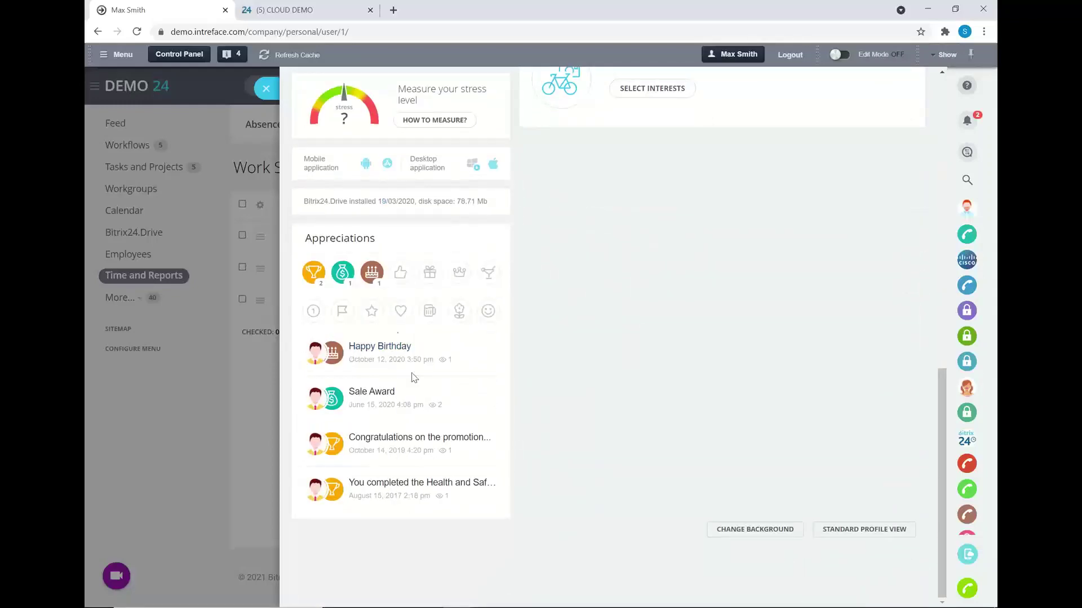
- View the Sale Award appreciation, close it and the profile, then go to the Feed
{"action": "left_click", "coordinate": [369, 390]}
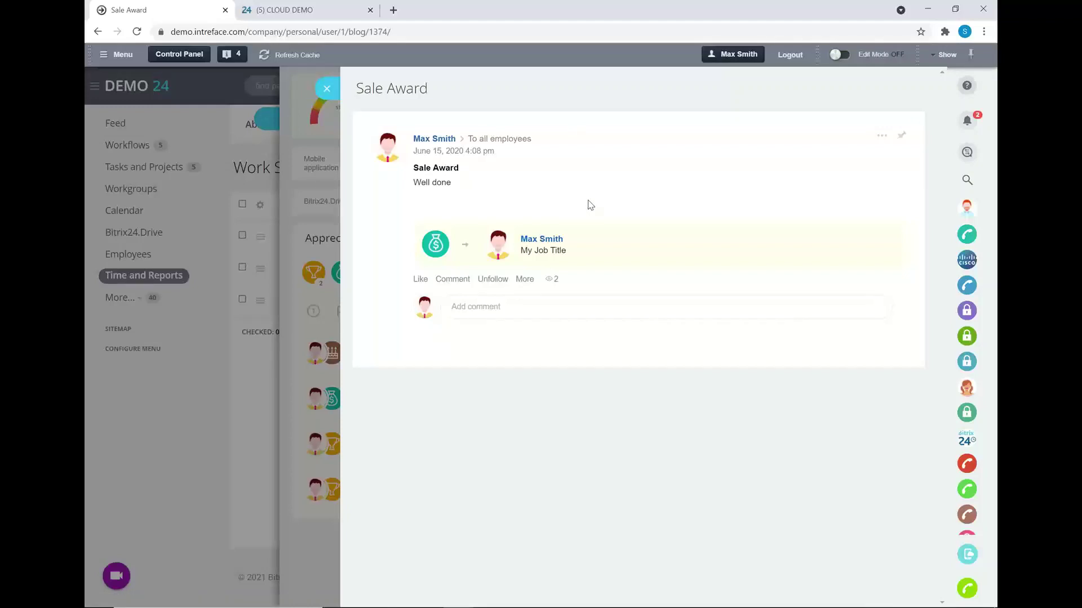
{"action": "left_click", "coordinate": [327, 88]}
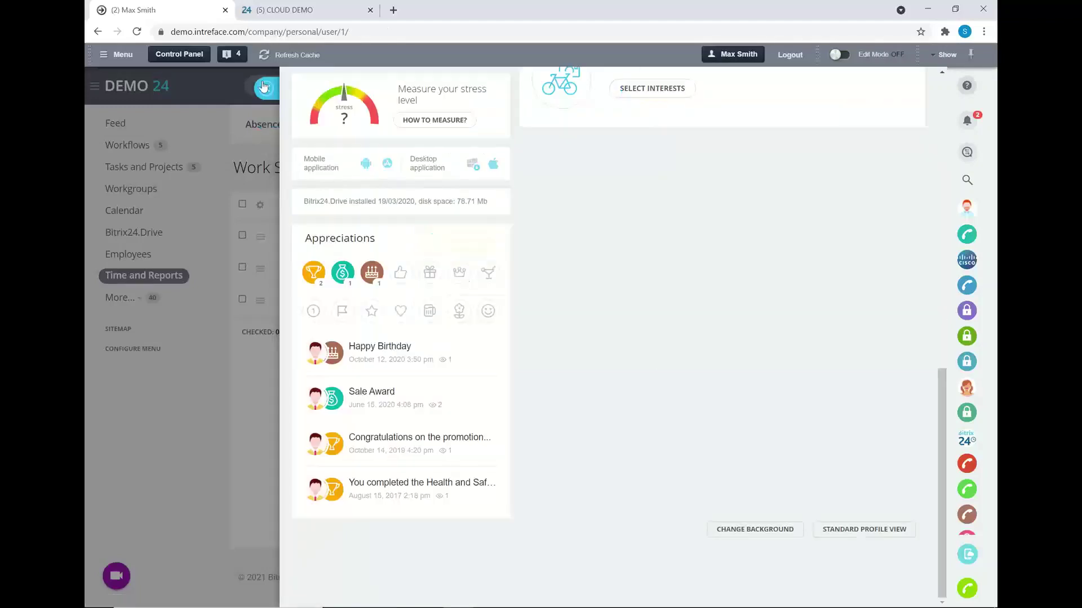
{"action": "left_click", "coordinate": [263, 86]}
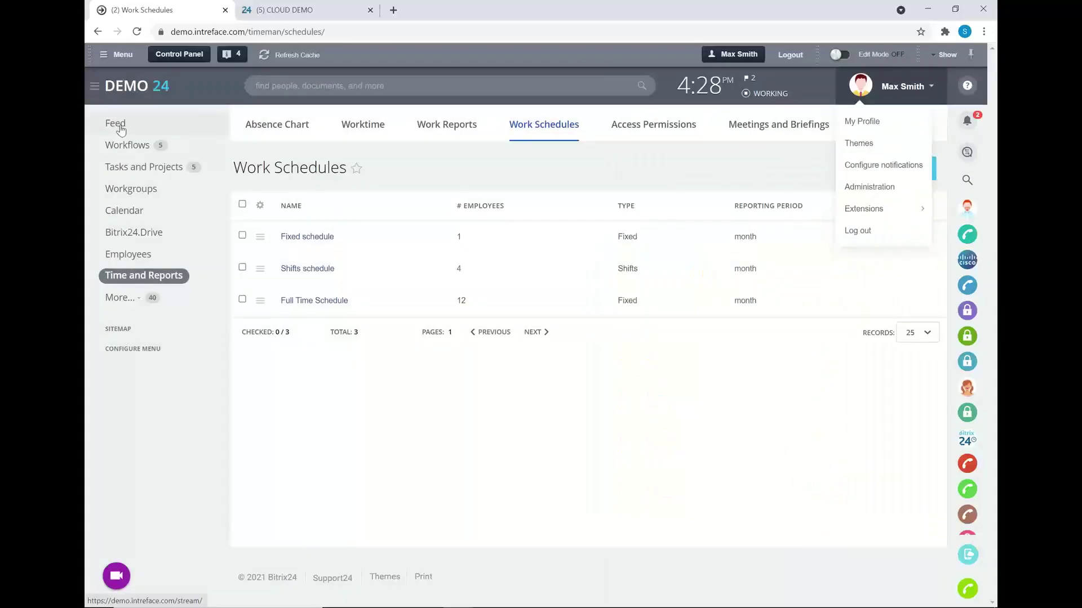
{"action": "left_click", "coordinate": [120, 129]}
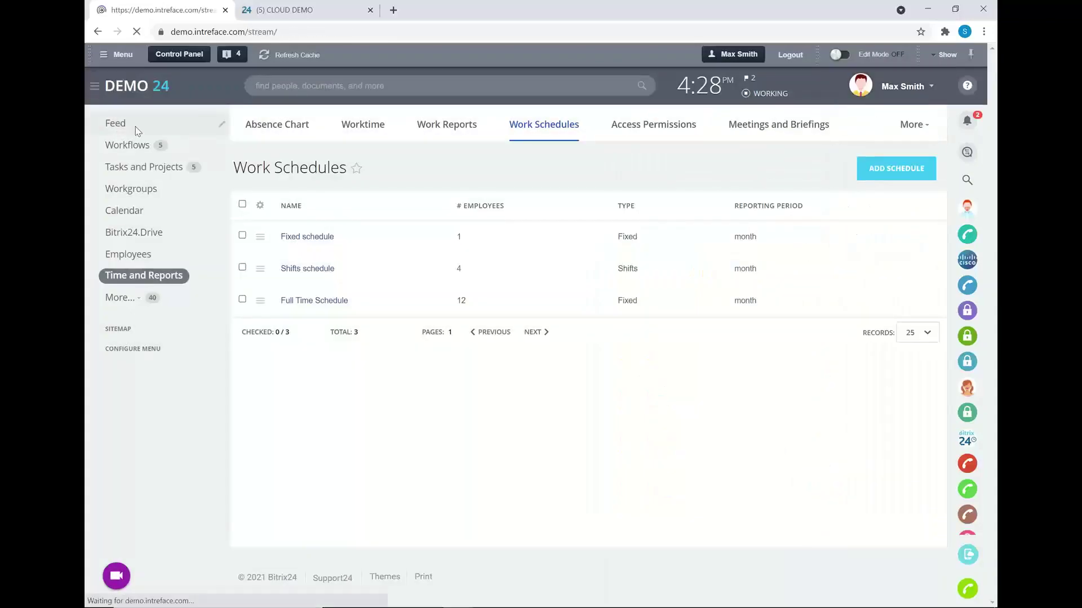
- Switch to the HR Toolkit deck and show the Examples slide
{"action": "key", "text": "alt+Tab"}
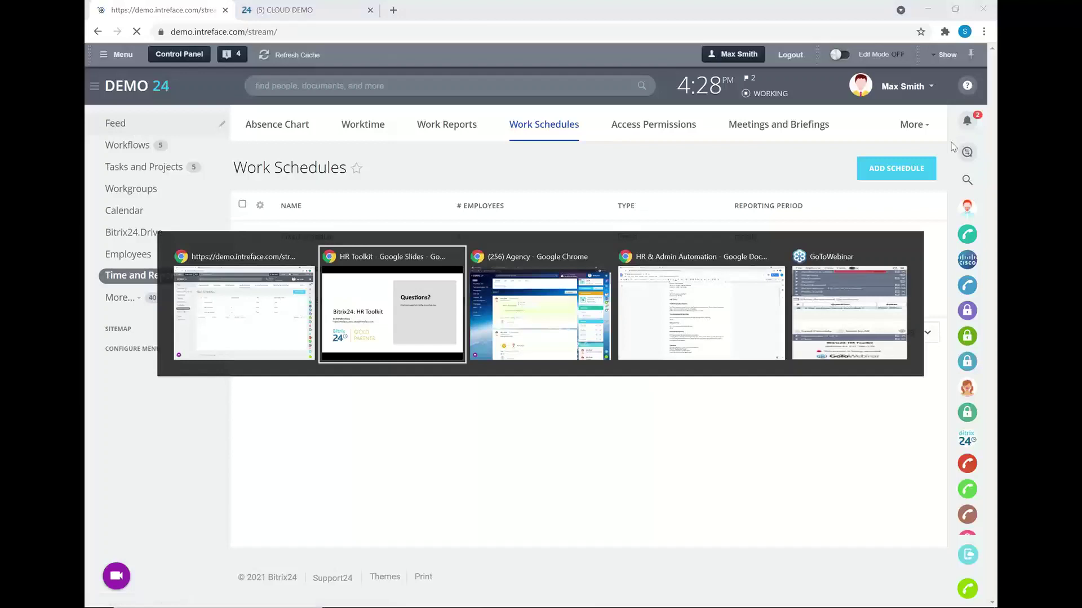
{"action": "key", "text": "Left"}
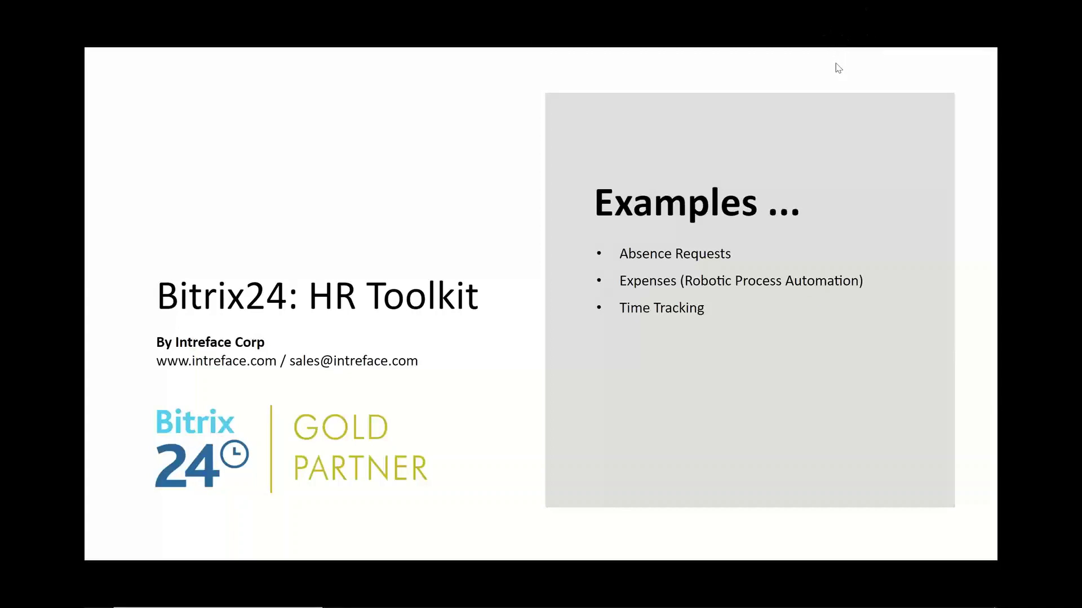
{"action": "key", "text": "alt+Tab"}
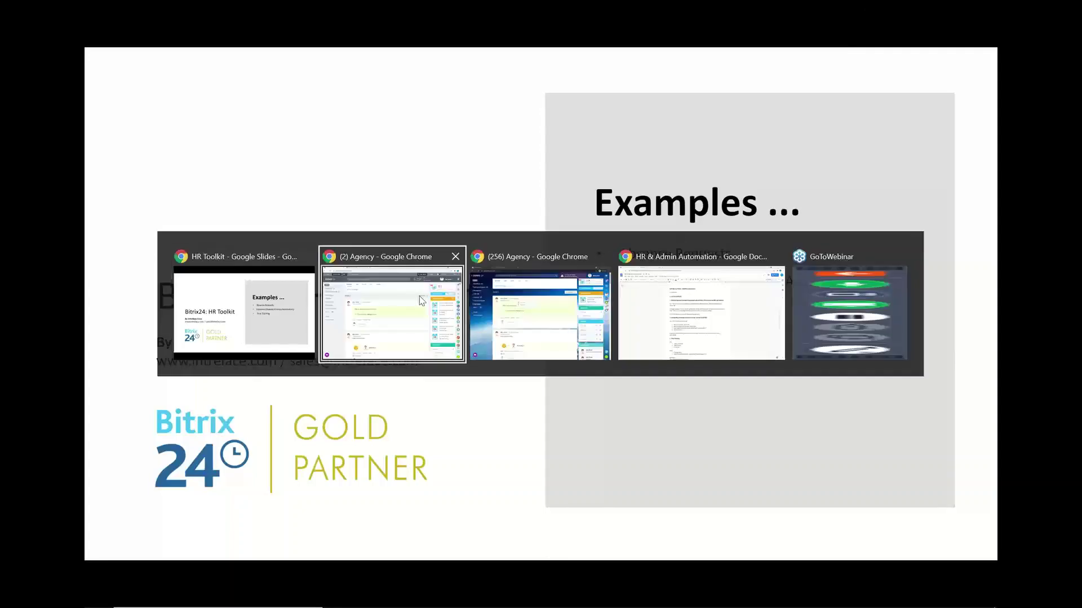
- Back in Bitrix24, start the Request Leave Form workflow from the Feed composer's Workflow option
{"action": "left_click", "coordinate": [419, 300]}
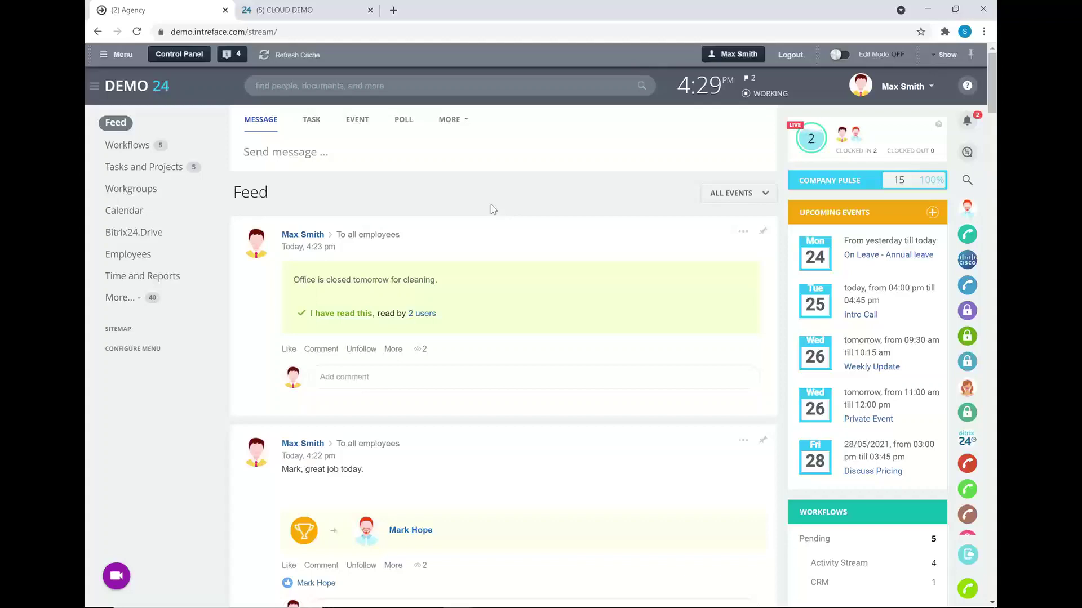
{"action": "left_click", "coordinate": [468, 124]}
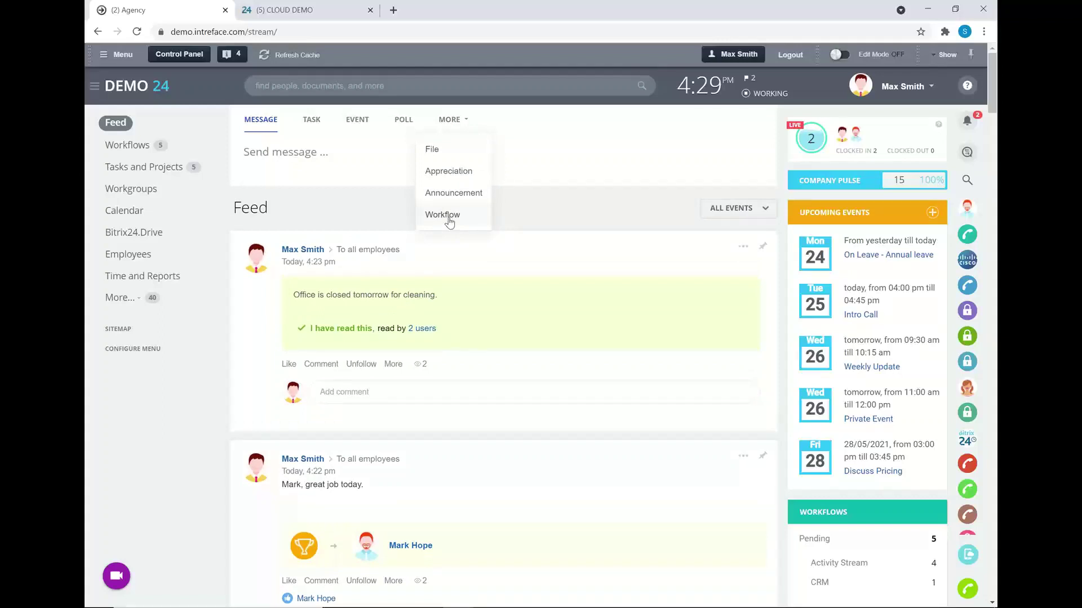
{"action": "left_click", "coordinate": [443, 216]}
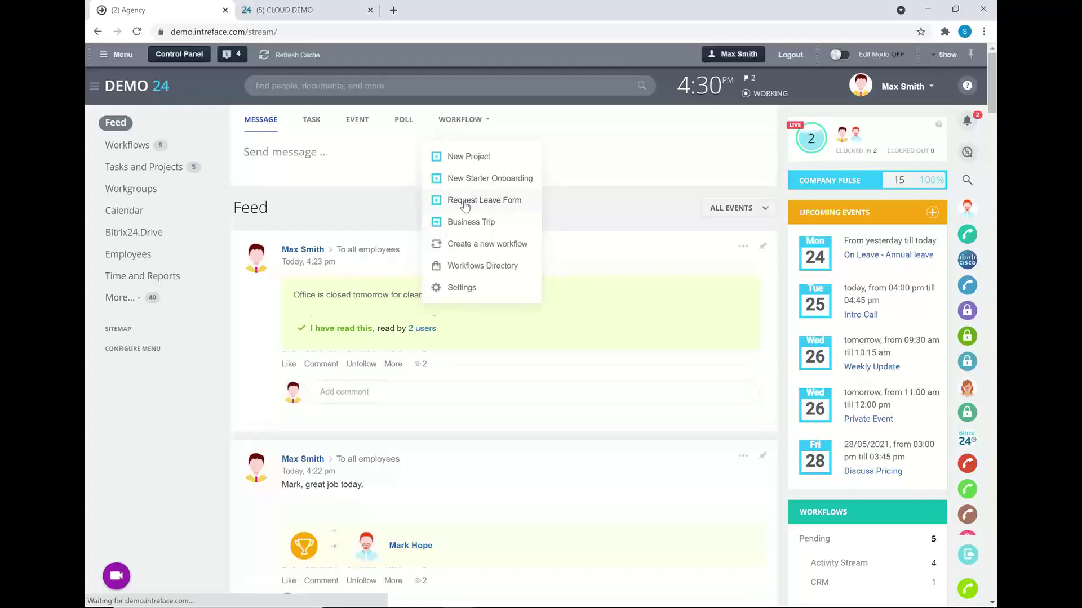
{"action": "left_click", "coordinate": [464, 204]}
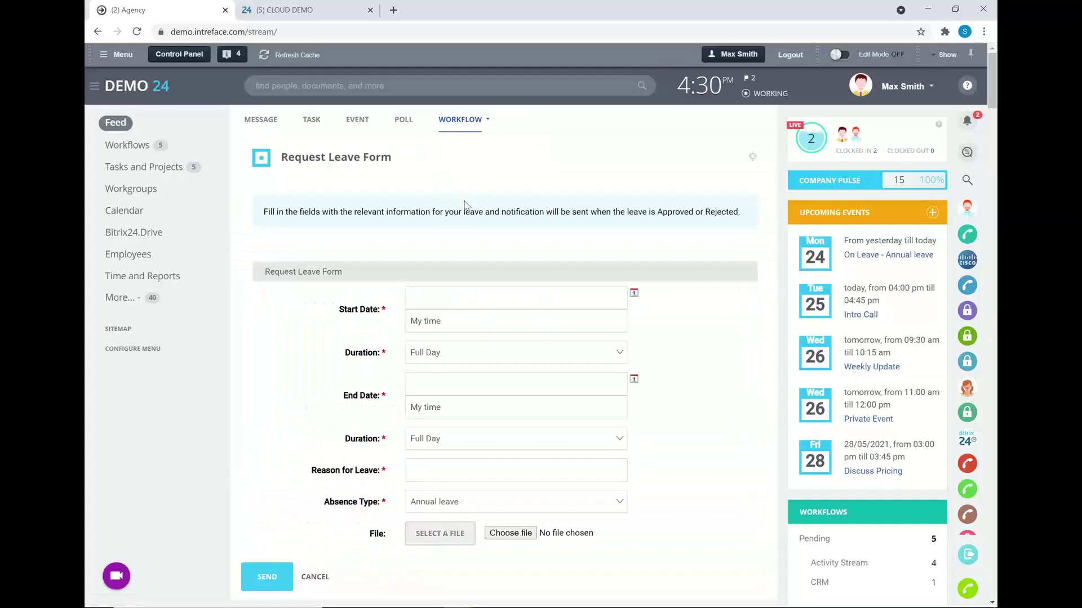
- Set the leave start and end dates in July 2021, ending 07/07/2021
{"action": "scroll", "coordinate": [496, 207], "scroll_direction": "down", "scroll_amount": 2}
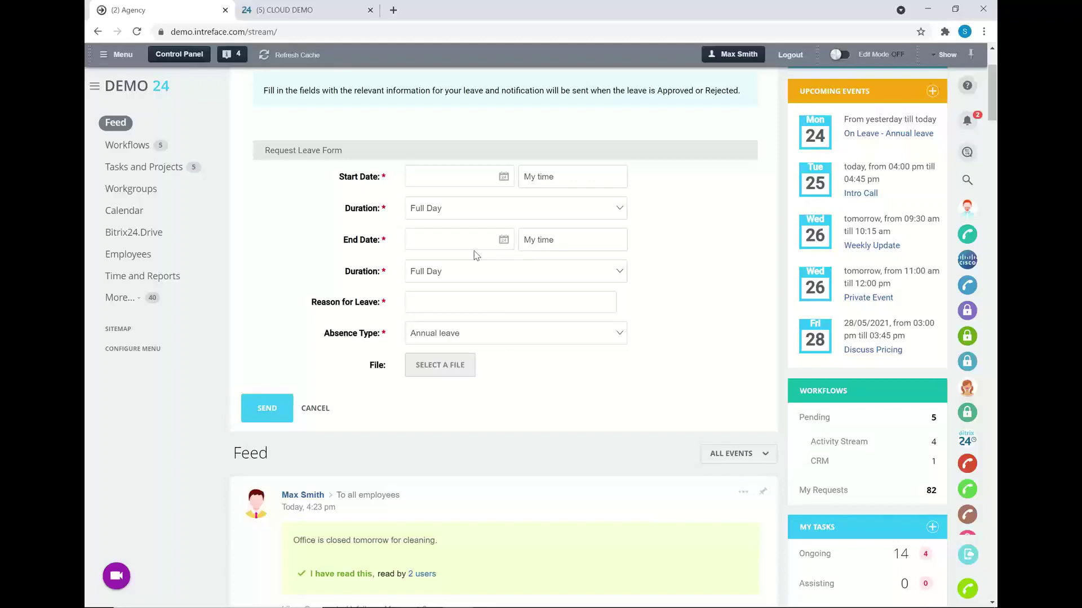
{"action": "left_click", "coordinate": [503, 178]}
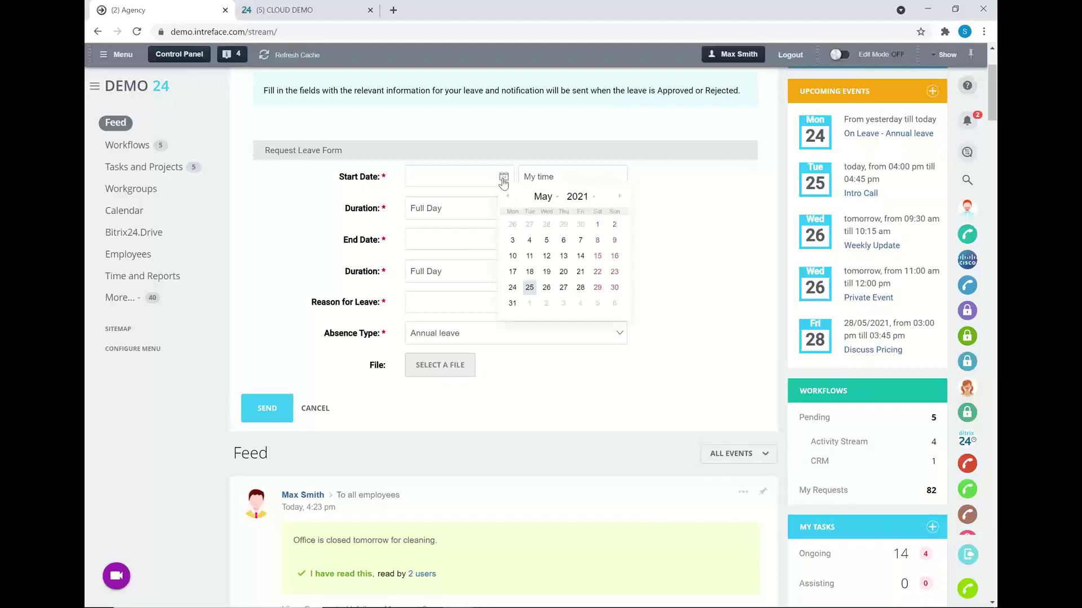
{"action": "left_click", "coordinate": [618, 198]}
{"action": "left_click", "coordinate": [618, 198]}
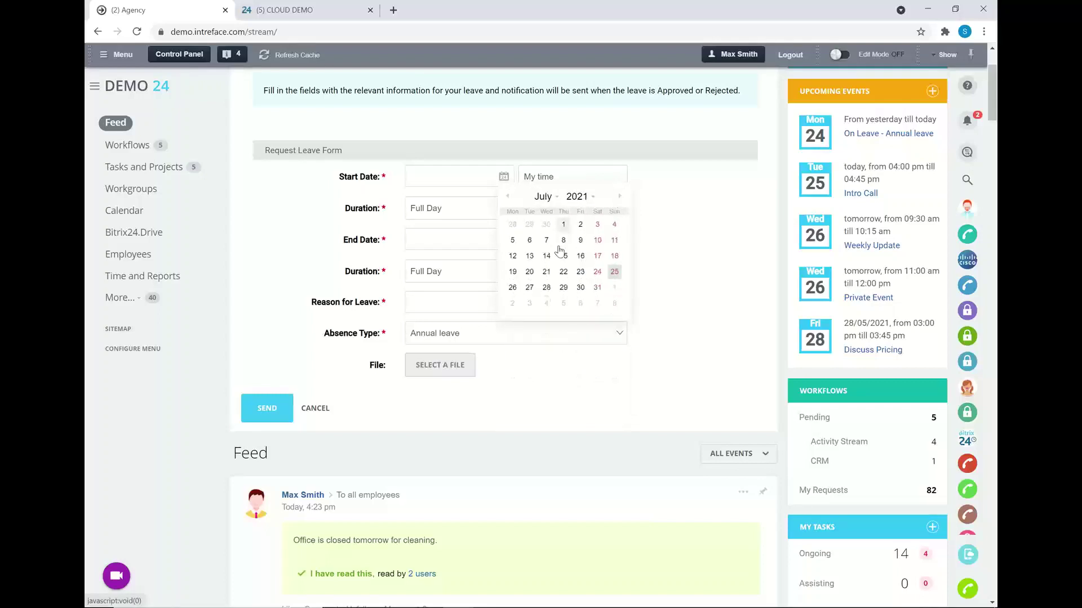
{"action": "left_click", "coordinate": [531, 242]}
{"action": "left_click", "coordinate": [504, 240]}
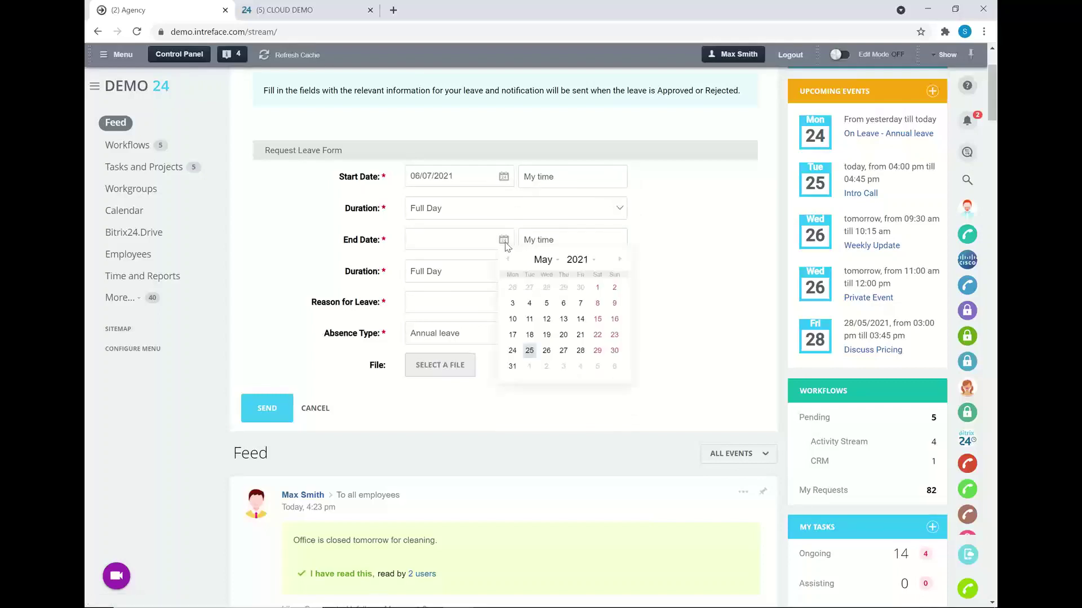
{"action": "left_click", "coordinate": [618, 258]}
{"action": "left_click", "coordinate": [618, 258]}
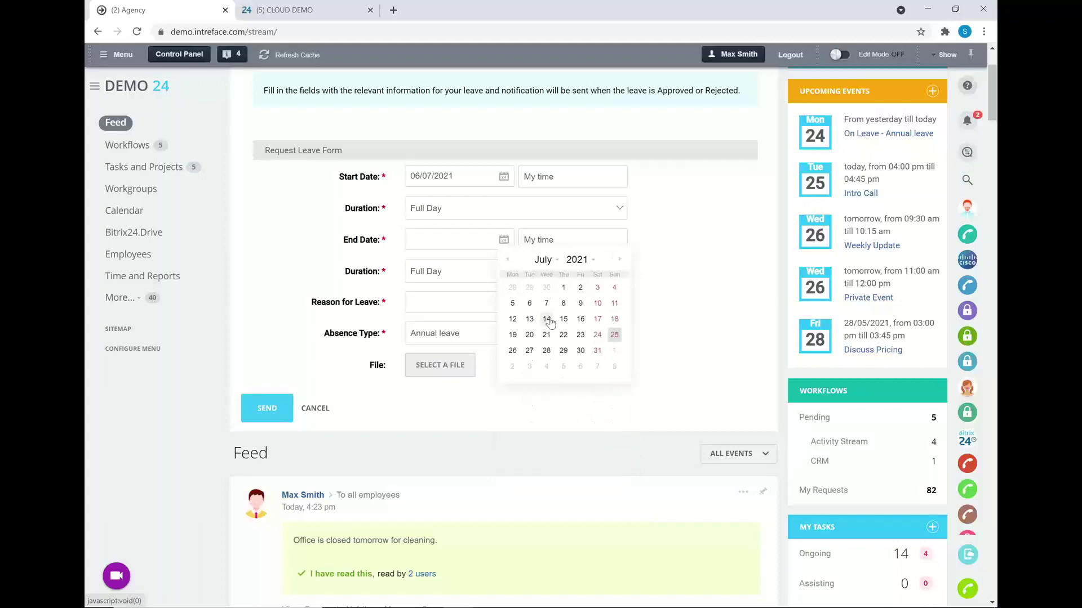
{"action": "left_click", "coordinate": [546, 303]}
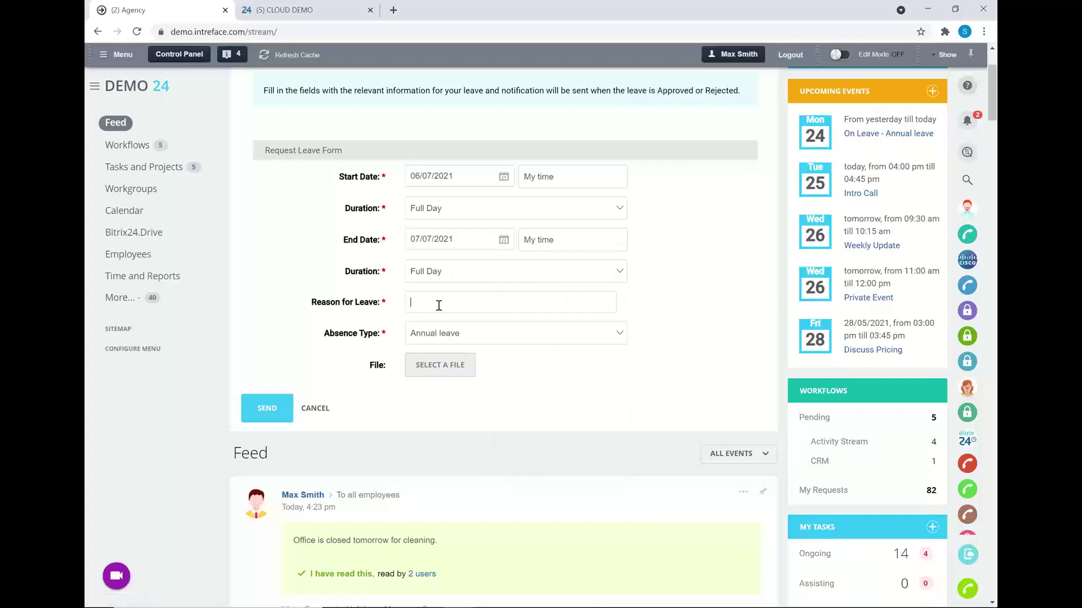
- Enter reason 'Vacation', keep Annual leave as absence type, and send the request
{"action": "type", "text": "Vacation"}
{"action": "left_click", "coordinate": [510, 338]}
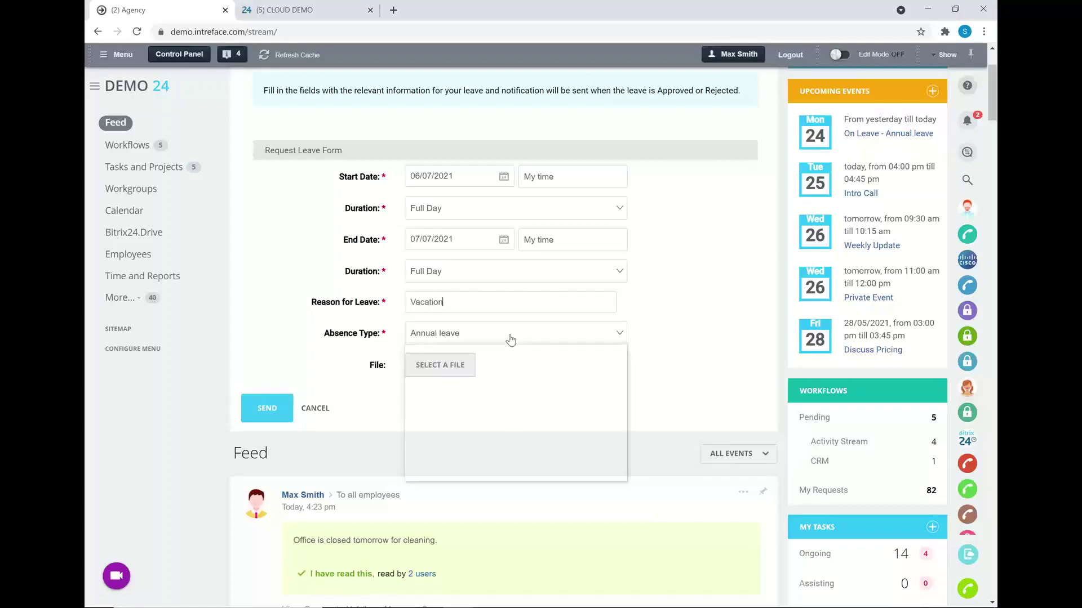
{"action": "left_click", "coordinate": [520, 336]}
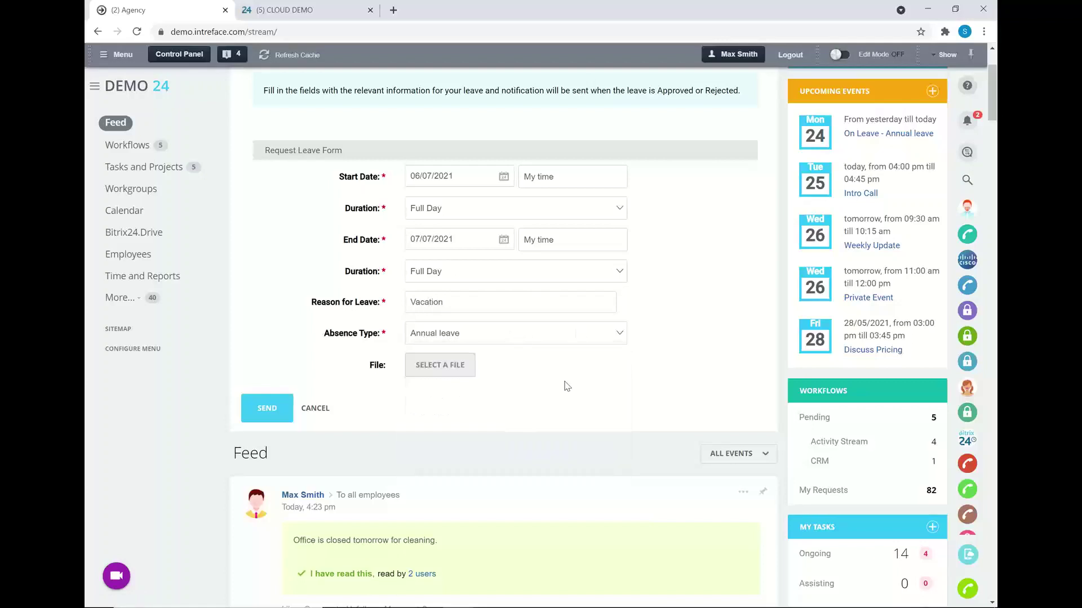
{"action": "left_click", "coordinate": [267, 409]}
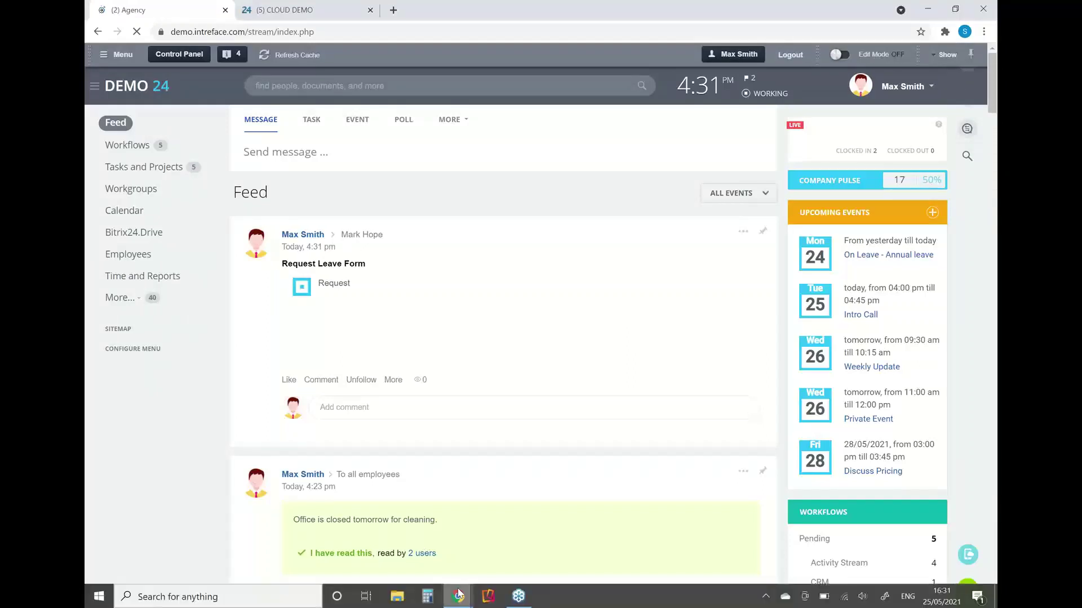
- In the approver's window, open the Request Leave Form task details and approve it
{"action": "left_click", "coordinate": [458, 594]}
{"action": "left_click", "coordinate": [522, 538]}
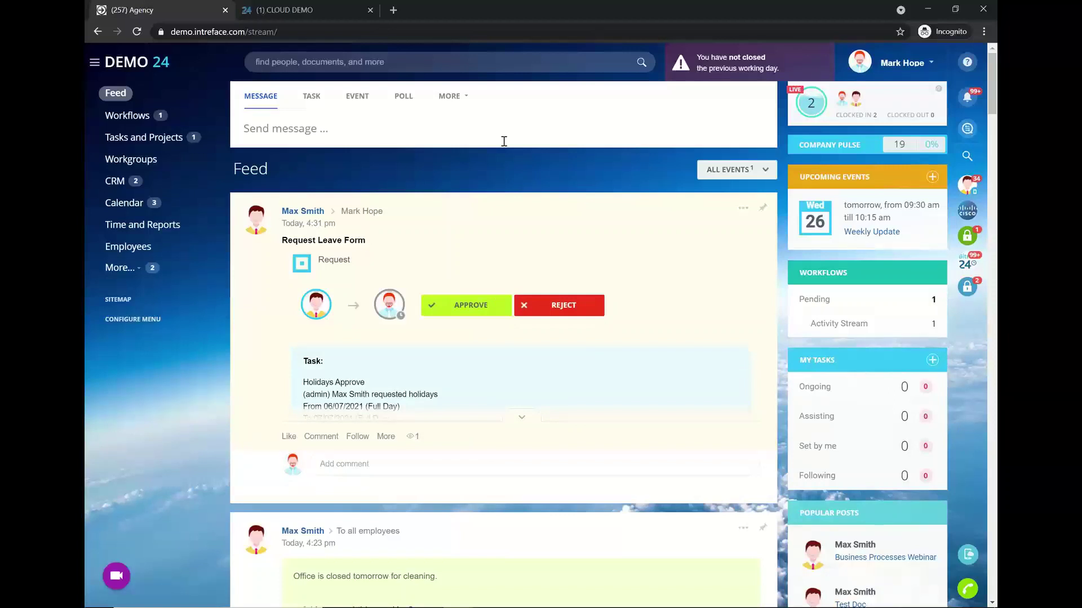
{"action": "left_click", "coordinate": [523, 418]}
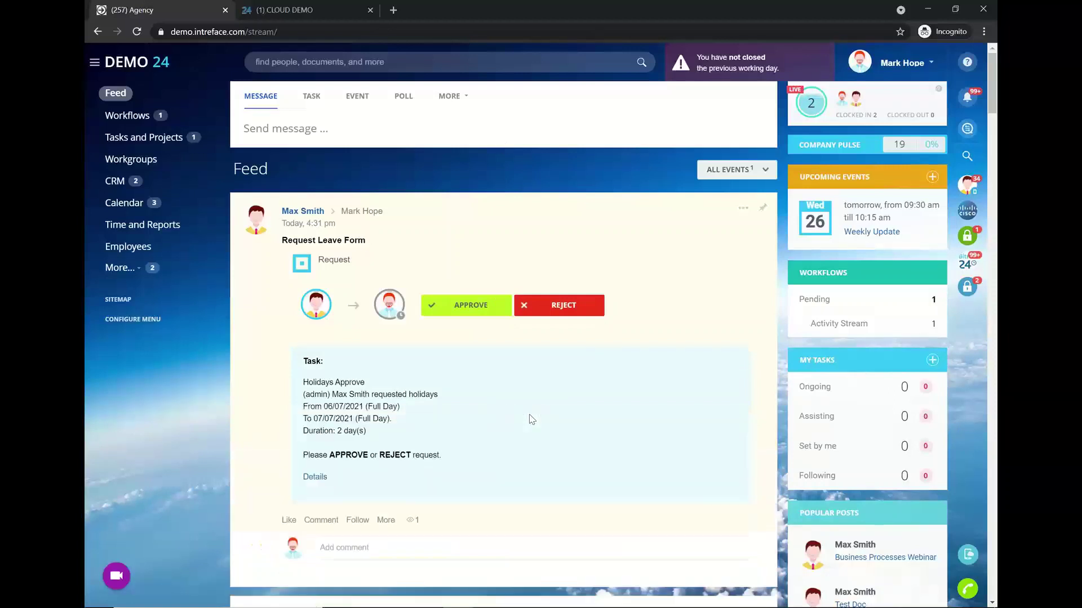
{"action": "left_click", "coordinate": [315, 478]}
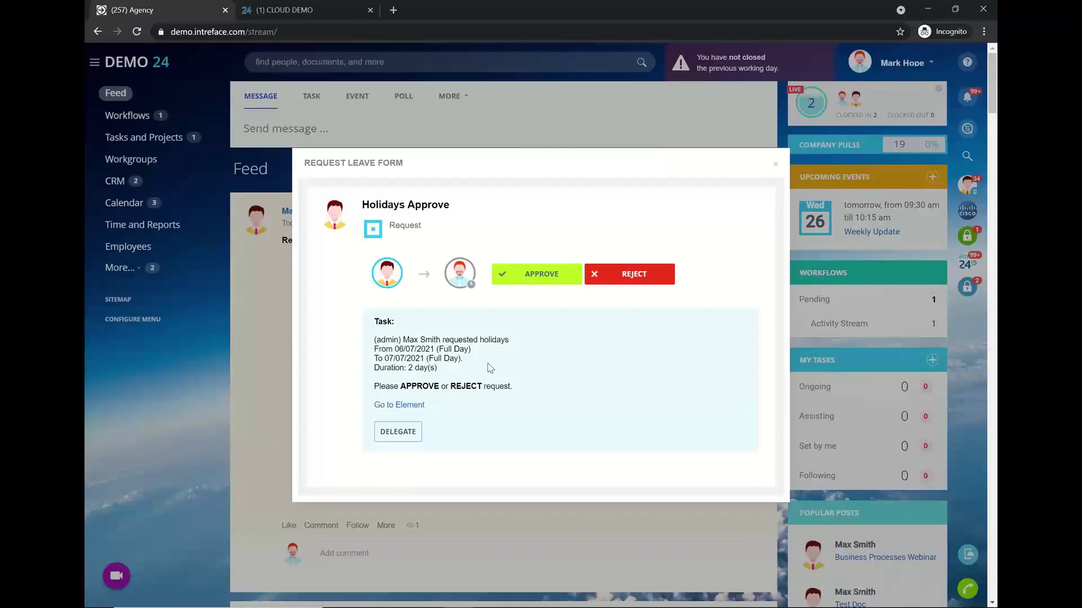
{"action": "left_click", "coordinate": [536, 273]}
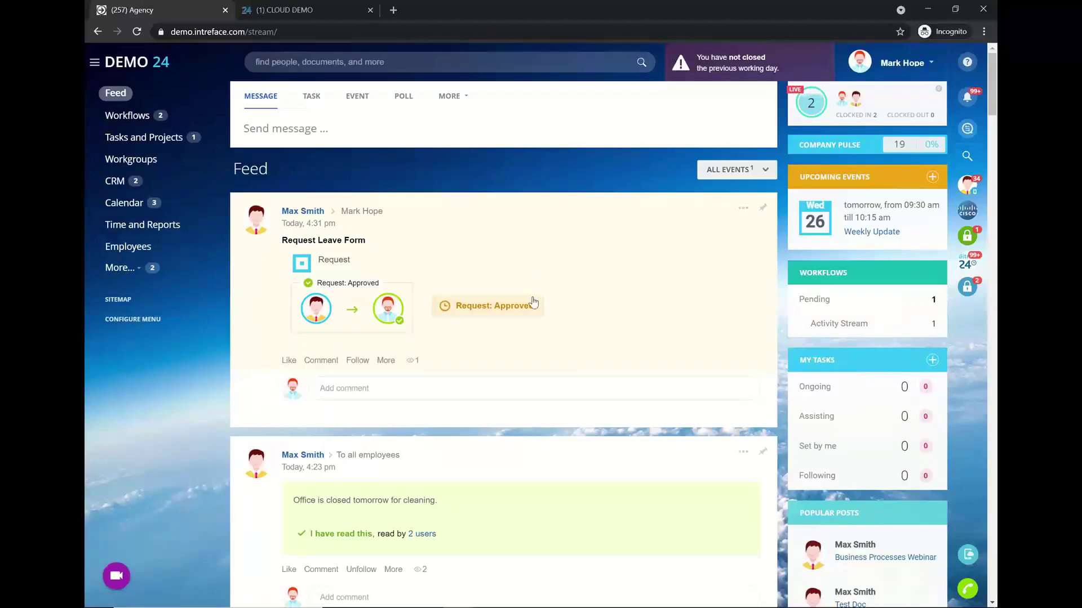
- In the requester's Time and Reports absence chart, view the July 2021 vacation entry
{"action": "mouse_move", "coordinate": [458, 602]}
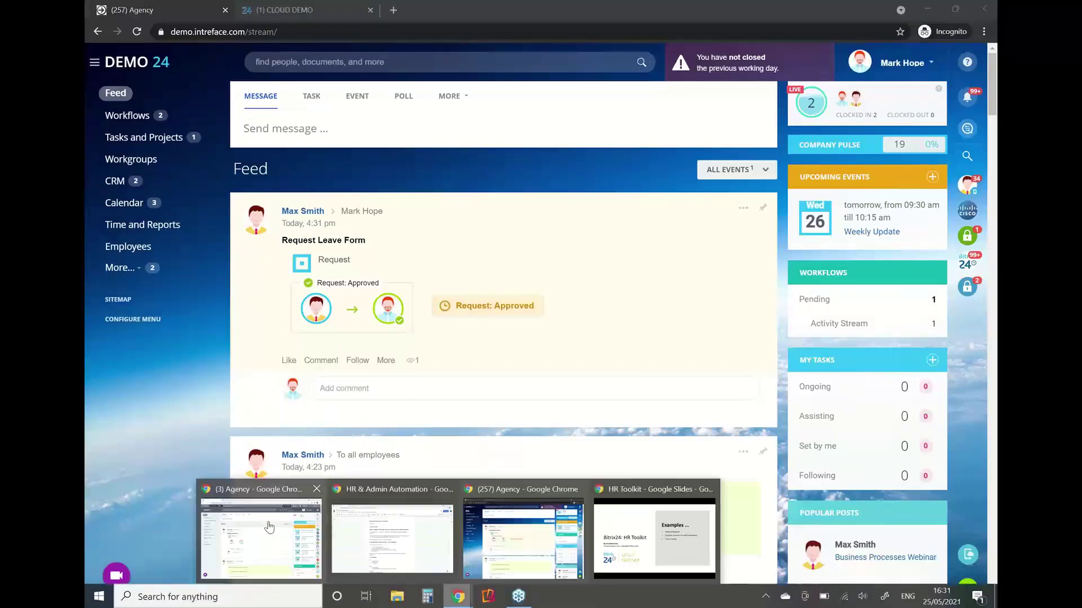
{"action": "left_click", "coordinate": [259, 535]}
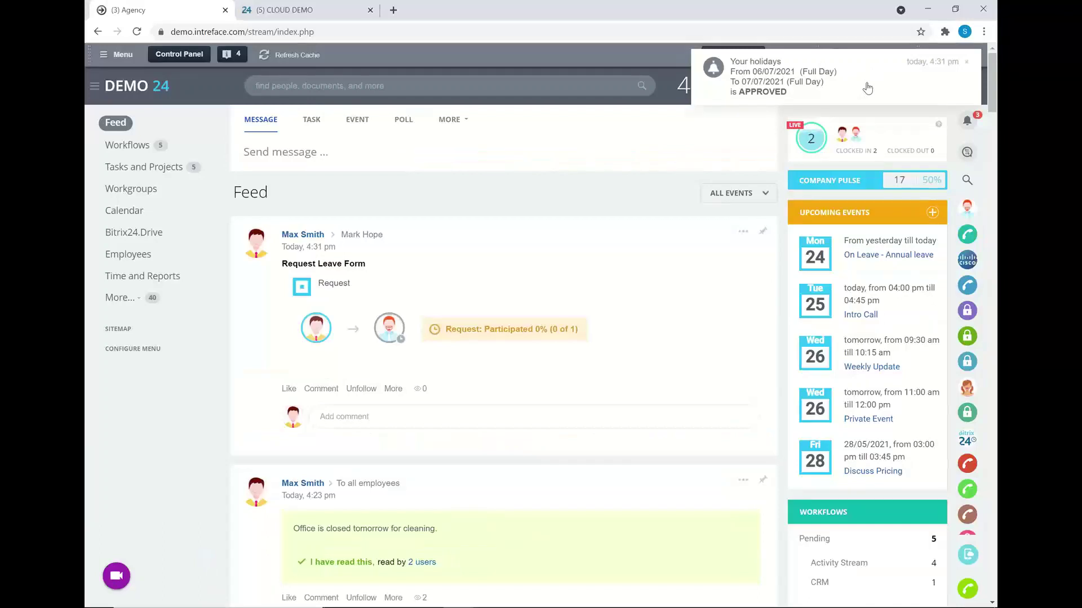
{"action": "left_click", "coordinate": [125, 283]}
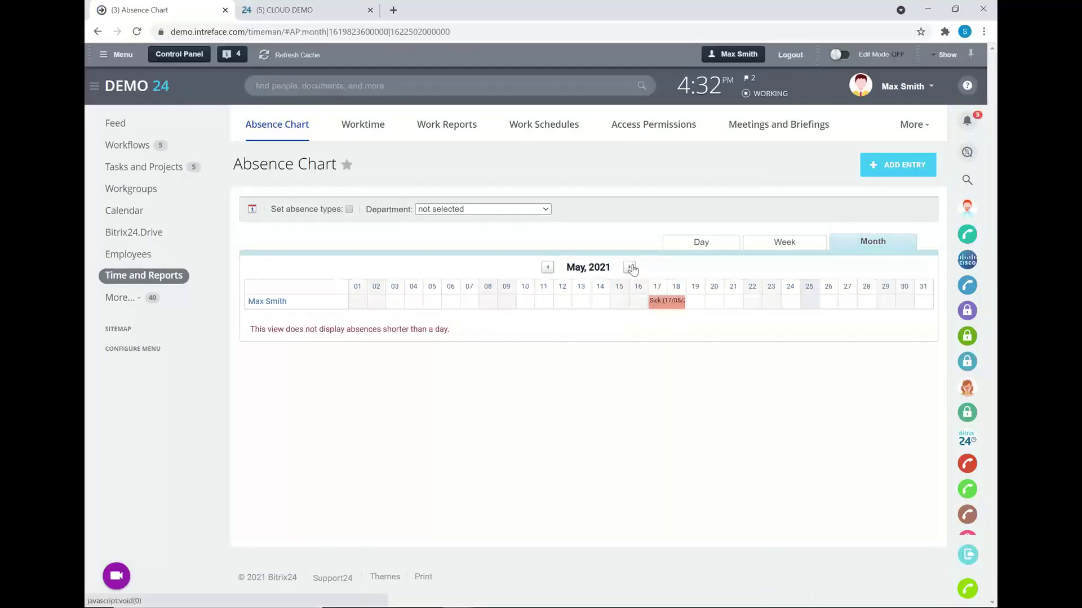
{"action": "left_click", "coordinate": [630, 267]}
{"action": "left_click", "coordinate": [630, 267]}
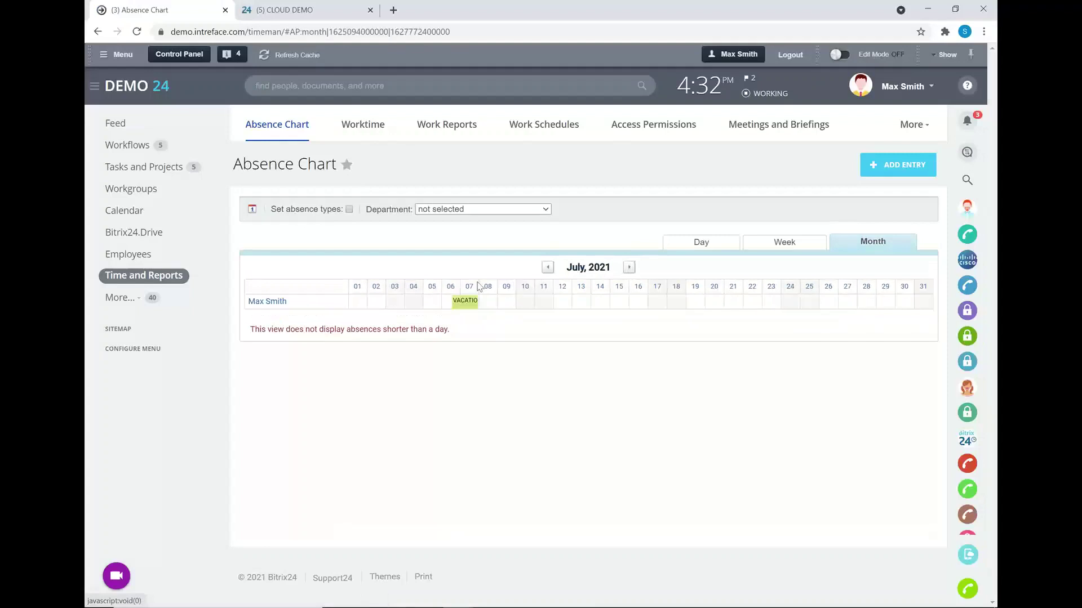
{"action": "left_click", "coordinate": [465, 304]}
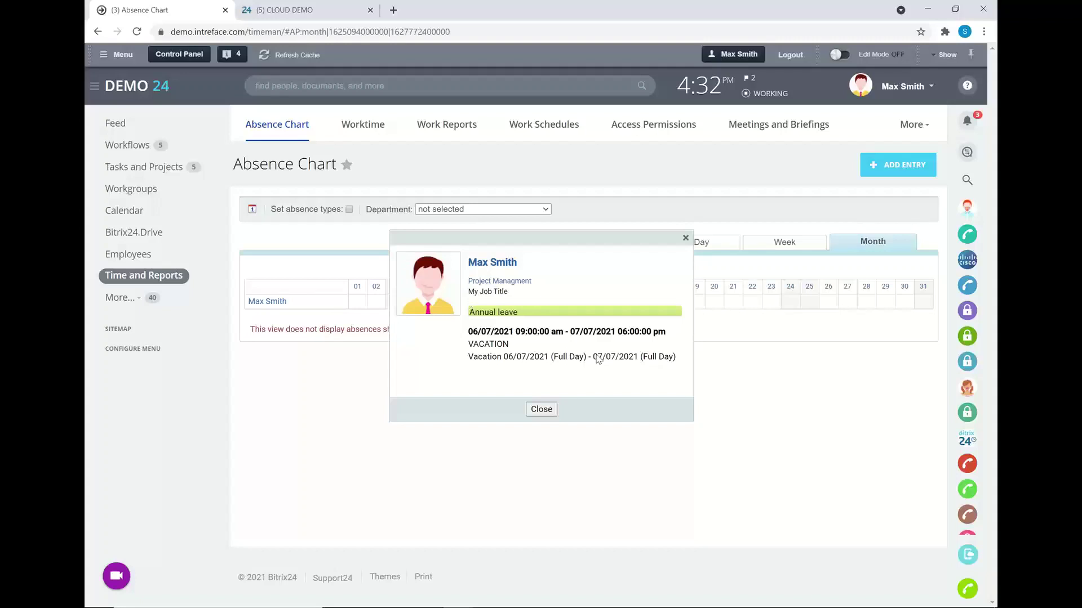
{"action": "left_click", "coordinate": [541, 410]}
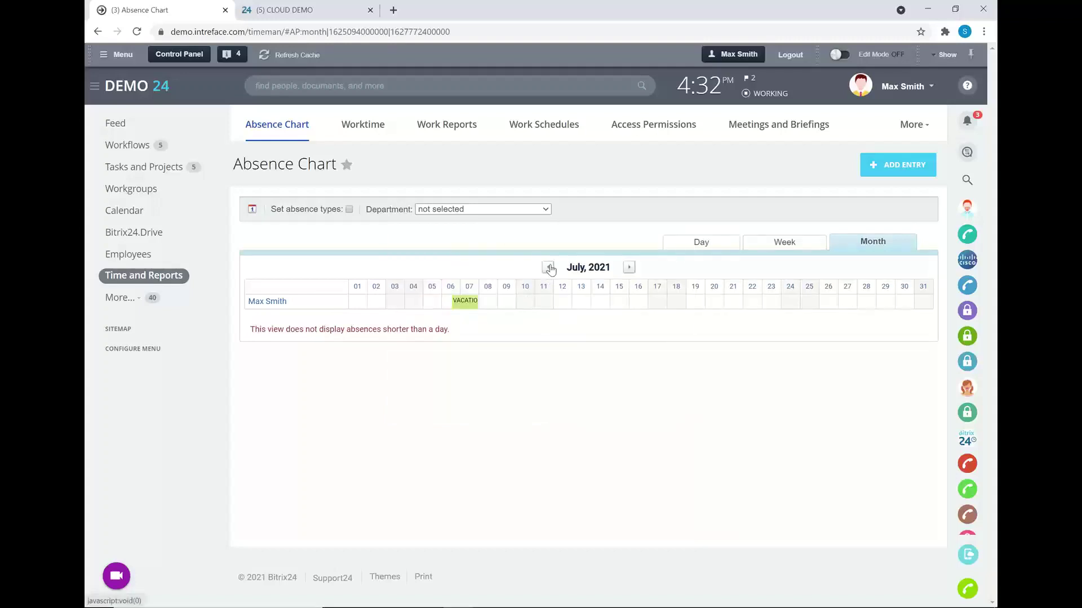
- Step the absence chart back to May 2021, leaving the department filter unset
{"action": "left_click", "coordinate": [549, 268]}
{"action": "left_click", "coordinate": [550, 268]}
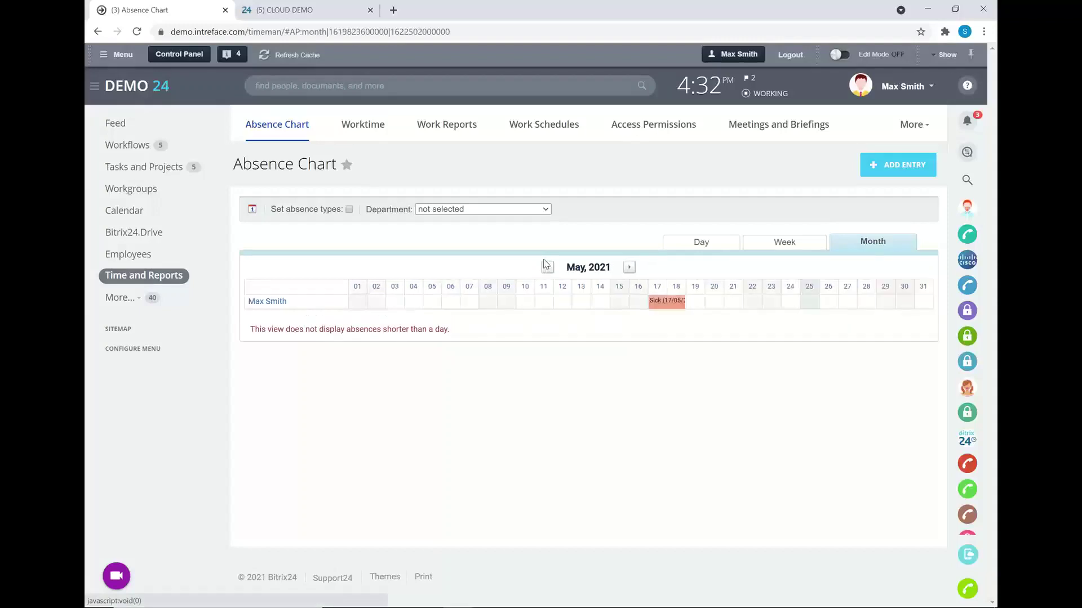
{"action": "left_click", "coordinate": [459, 209]}
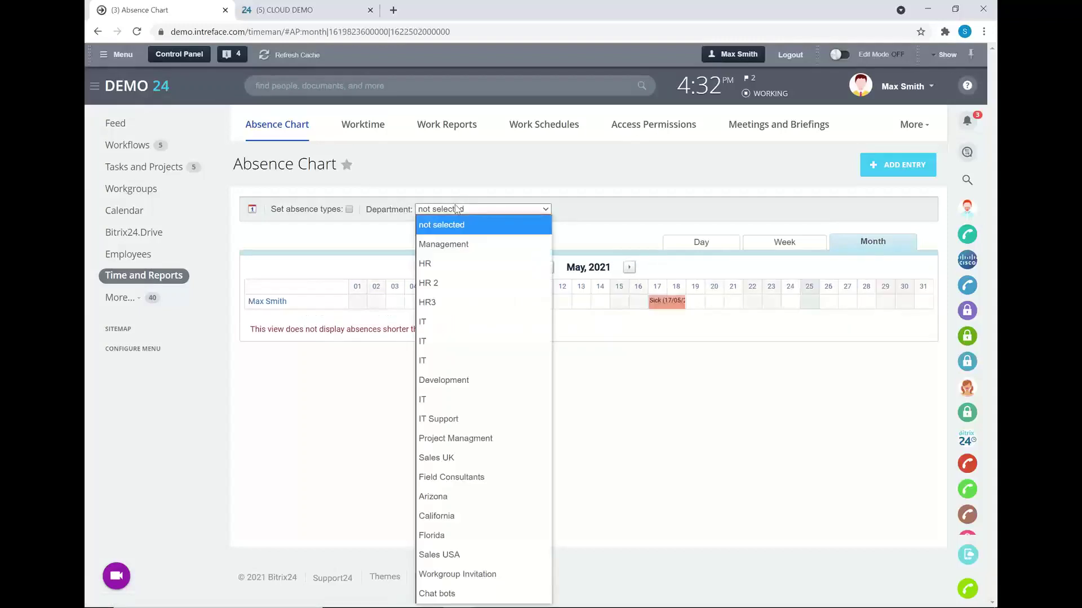
{"action": "left_click", "coordinate": [605, 239]}
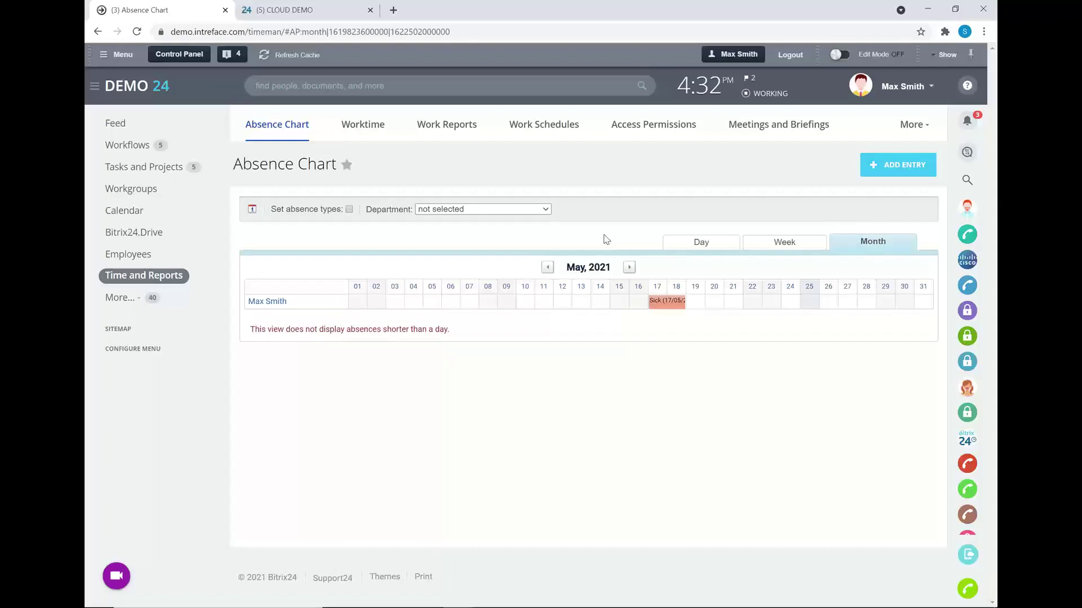
- Open the Request Leave Form template via Workflows in Activity Stream, then return to that list
{"action": "left_click", "coordinate": [117, 150]}
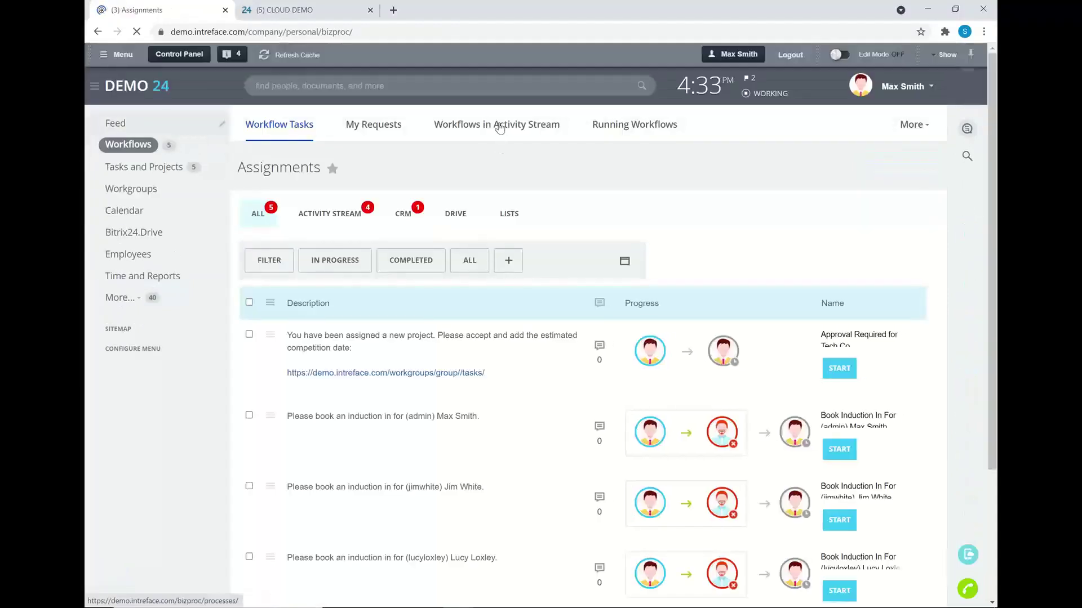
{"action": "left_click", "coordinate": [500, 128]}
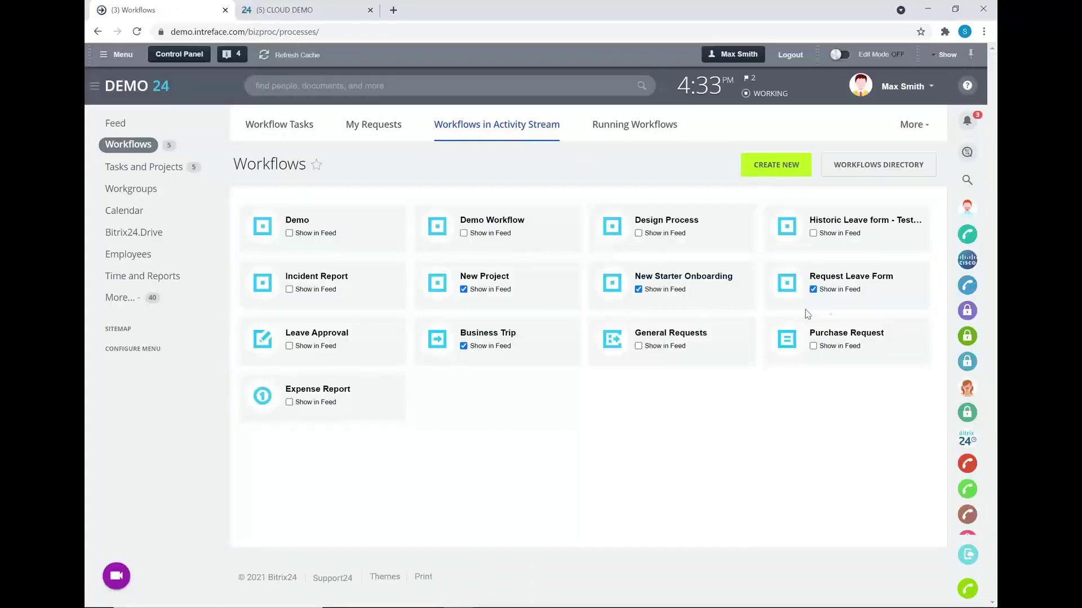
{"action": "left_click", "coordinate": [834, 277]}
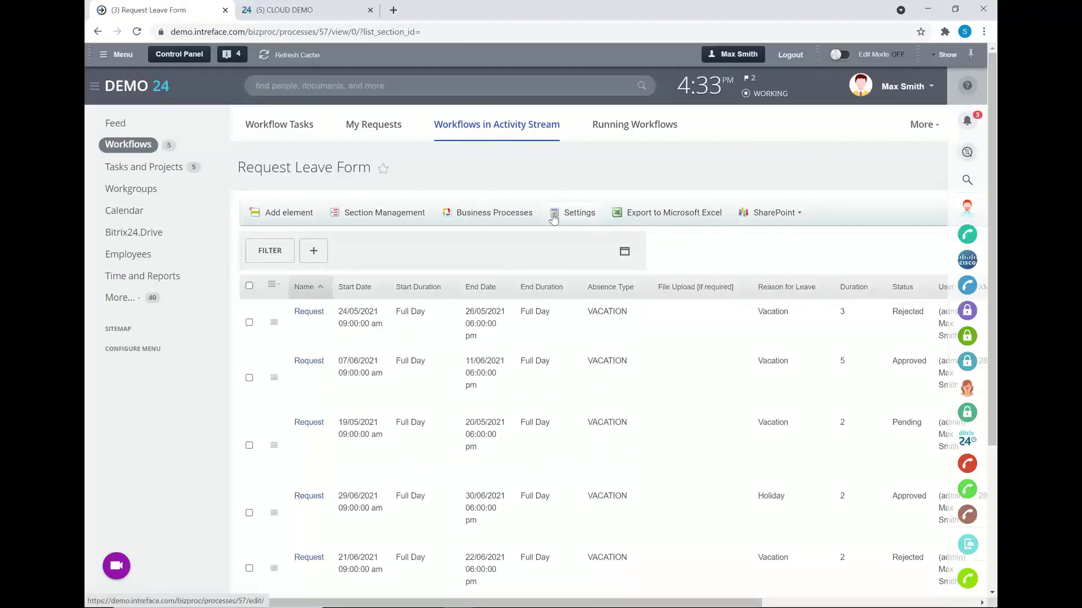
{"action": "left_click", "coordinate": [524, 218]}
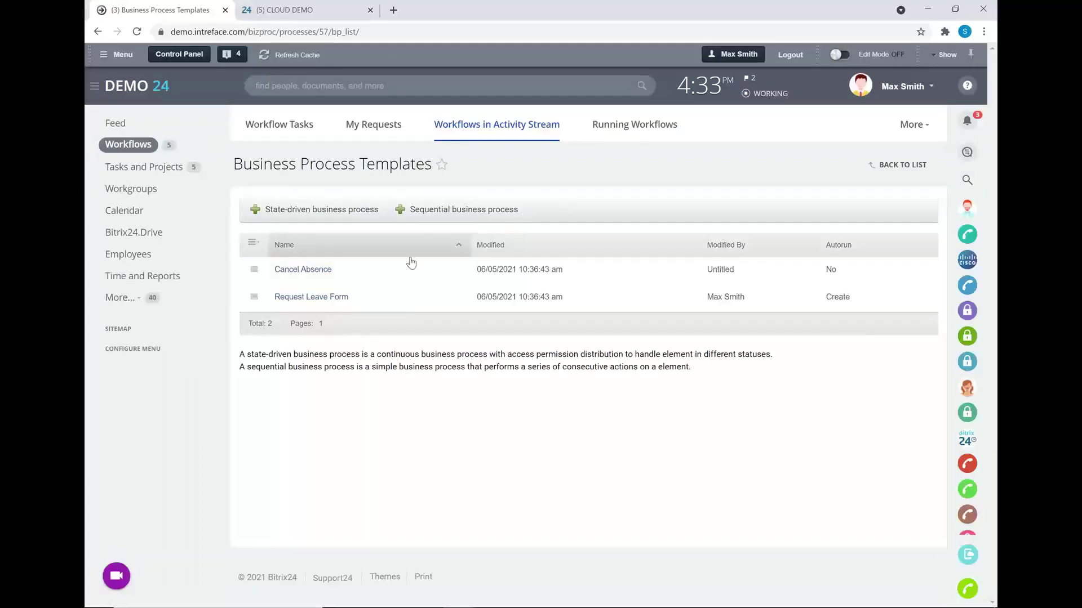
{"action": "left_click", "coordinate": [323, 300]}
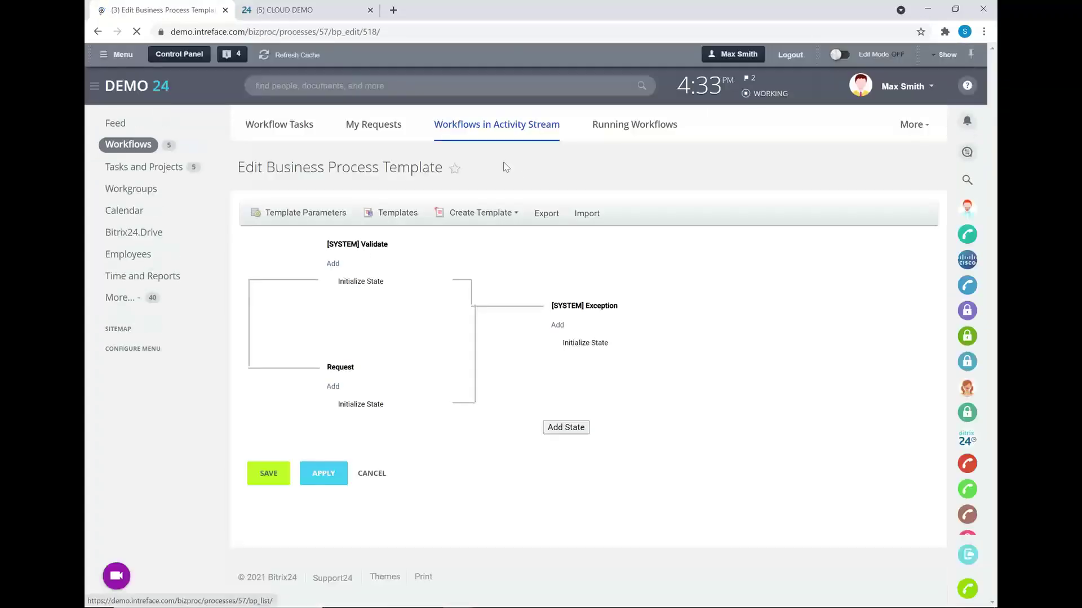
{"action": "left_click", "coordinate": [456, 130]}
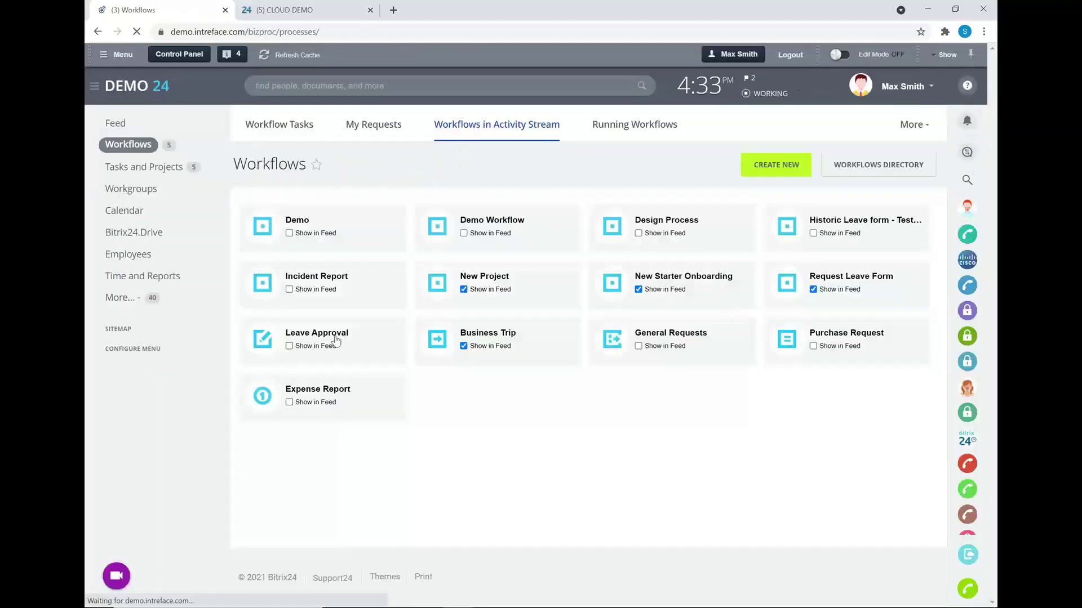
- Go from the Leave Approval workflow's Business Processes templates to open the Leave Approval template in the editor
{"action": "left_click", "coordinate": [330, 335]}
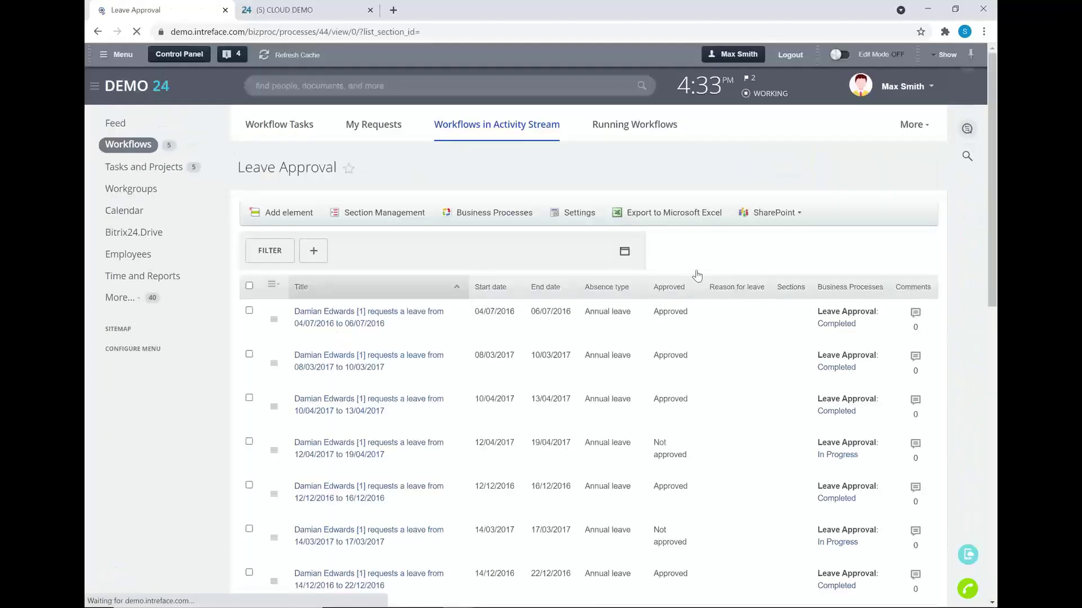
{"action": "left_click", "coordinate": [472, 215]}
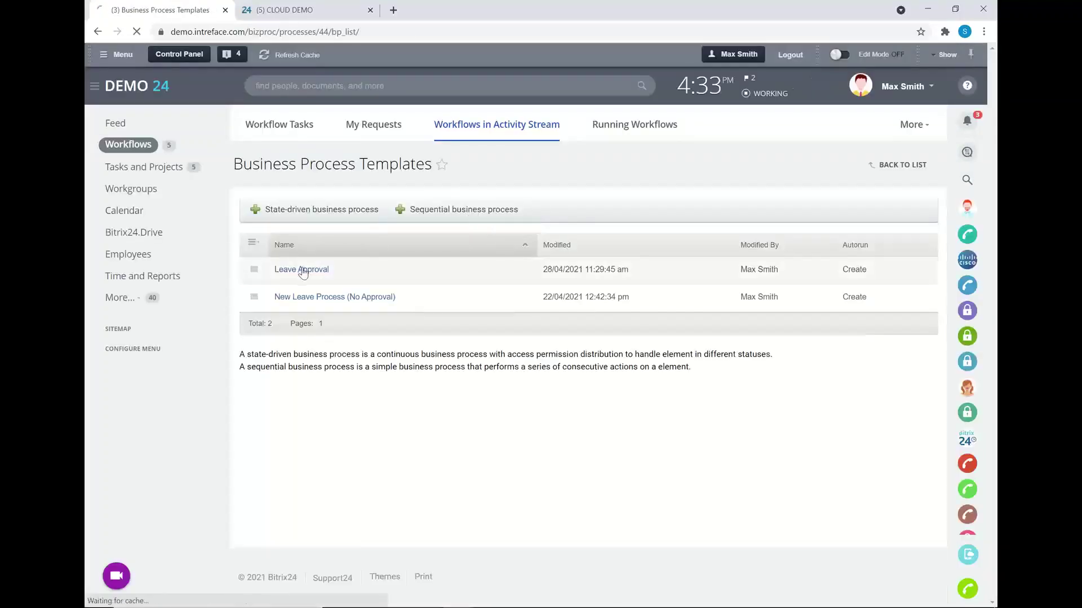
{"action": "left_click", "coordinate": [303, 271]}
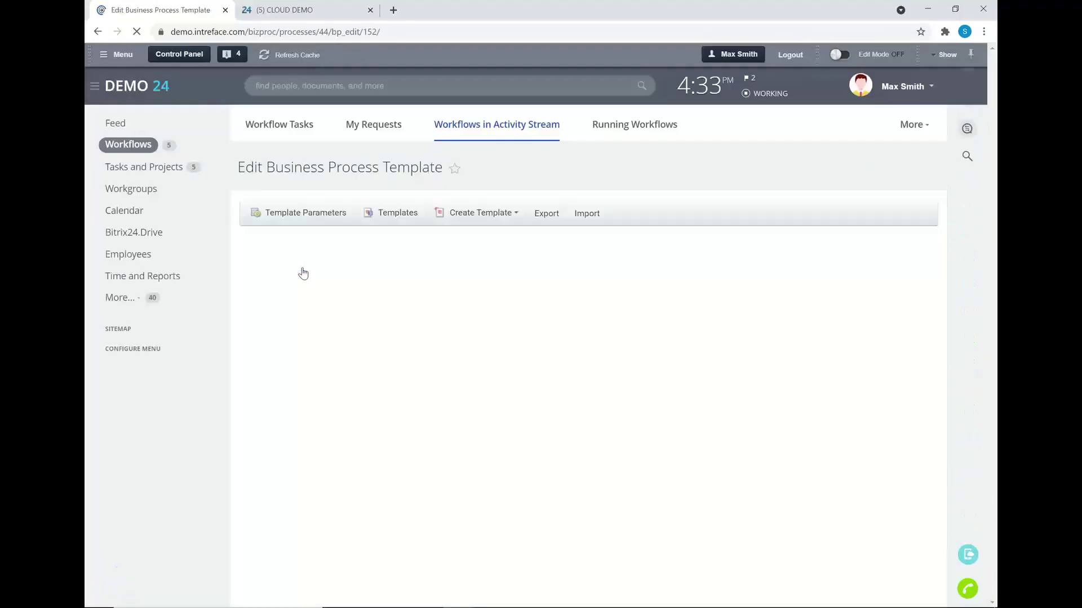
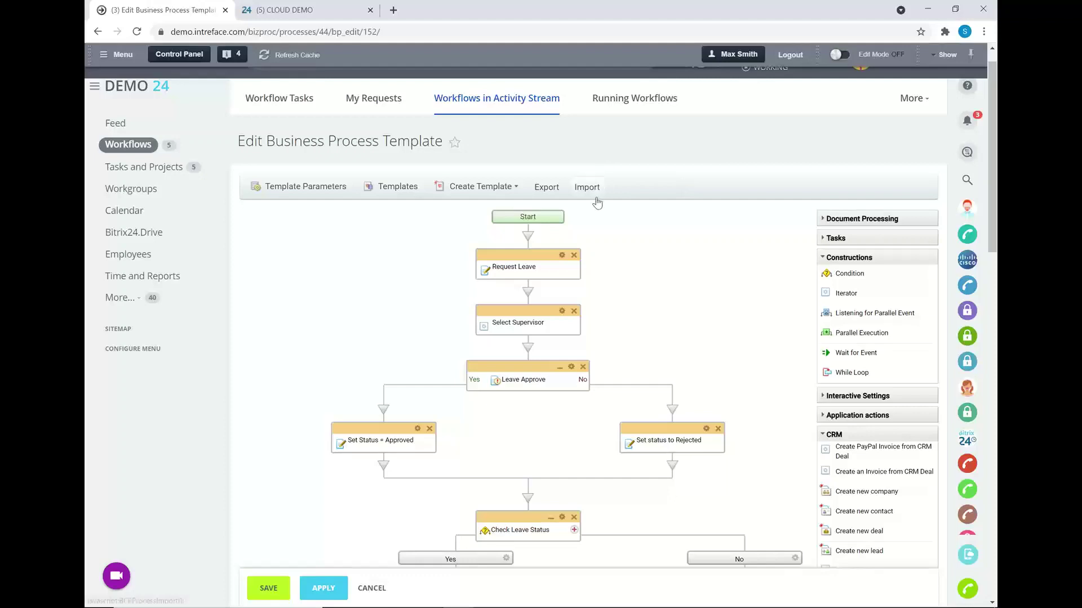
- Add a Task step below the Approved/Rejected branches from Interactive Settings
{"action": "scroll", "coordinate": [669, 226], "scroll_direction": "down", "scroll_amount": 1}
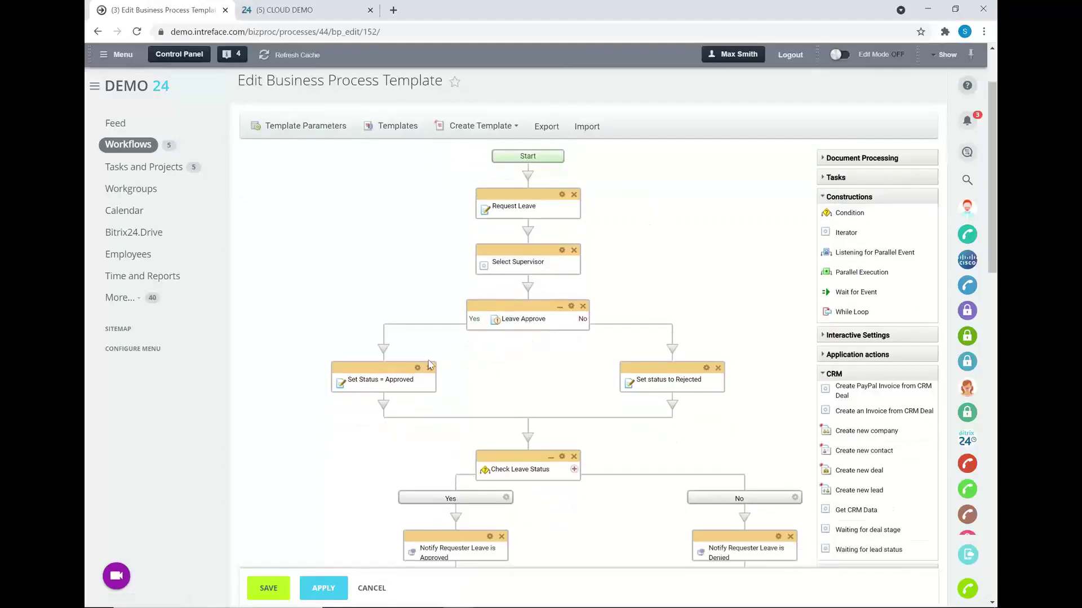
{"action": "scroll", "coordinate": [648, 304], "scroll_direction": "down", "scroll_amount": 1}
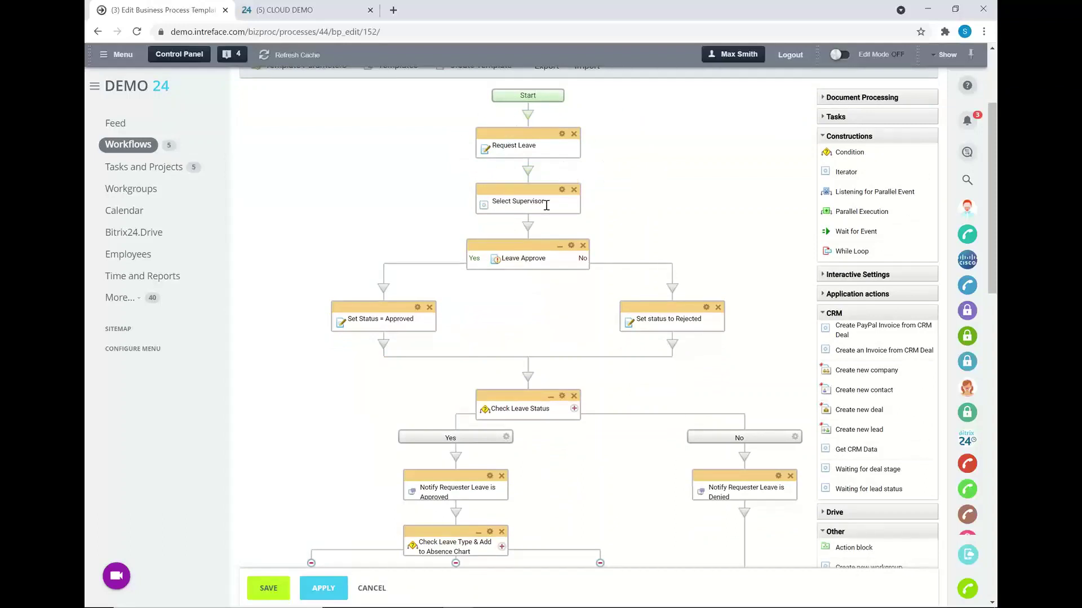
{"action": "scroll", "coordinate": [570, 210], "scroll_direction": "down", "scroll_amount": 1}
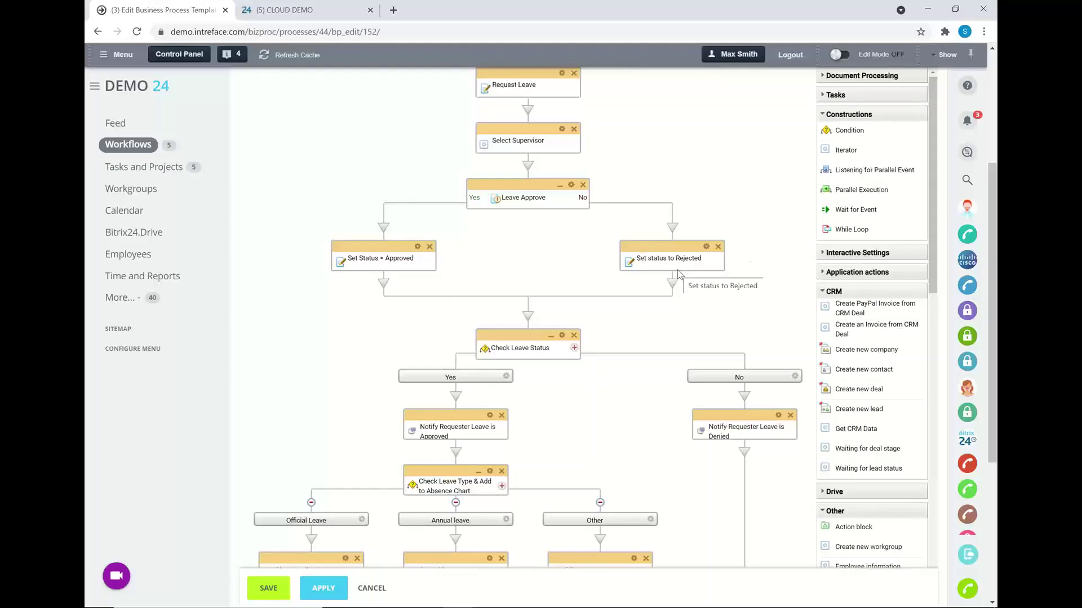
{"action": "scroll", "coordinate": [678, 274], "scroll_direction": "down", "scroll_amount": 2}
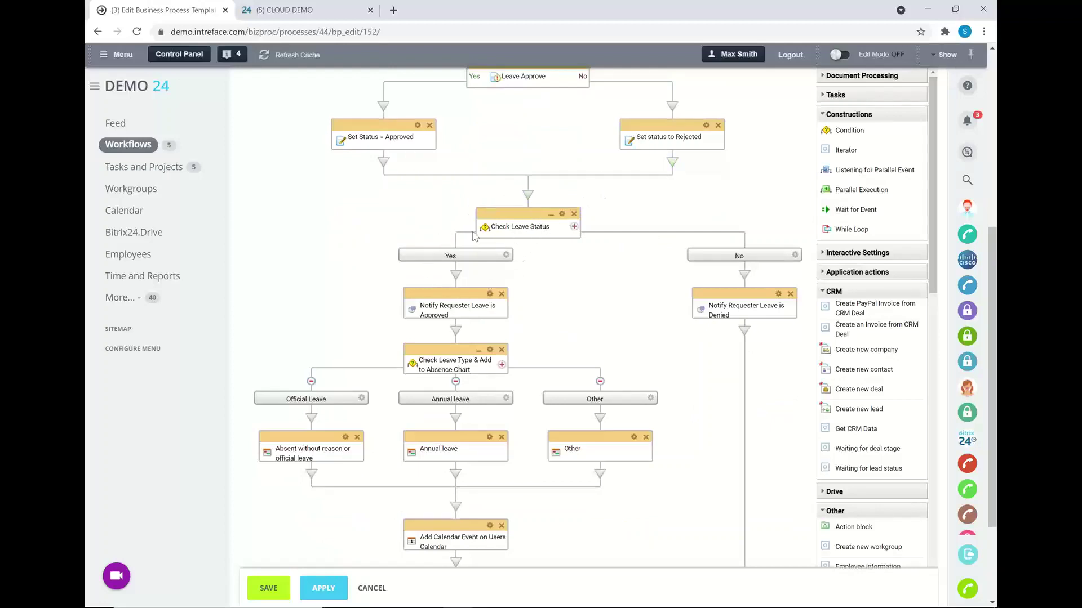
{"action": "scroll", "coordinate": [456, 298], "scroll_direction": "down", "scroll_amount": 1}
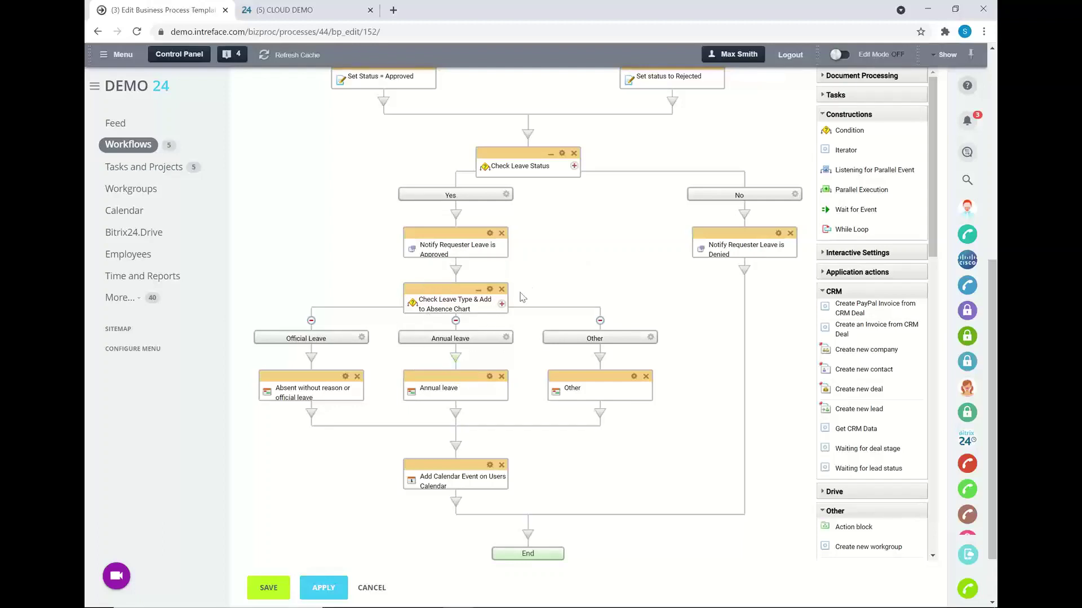
{"action": "scroll", "coordinate": [532, 288], "scroll_direction": "up", "scroll_amount": 1}
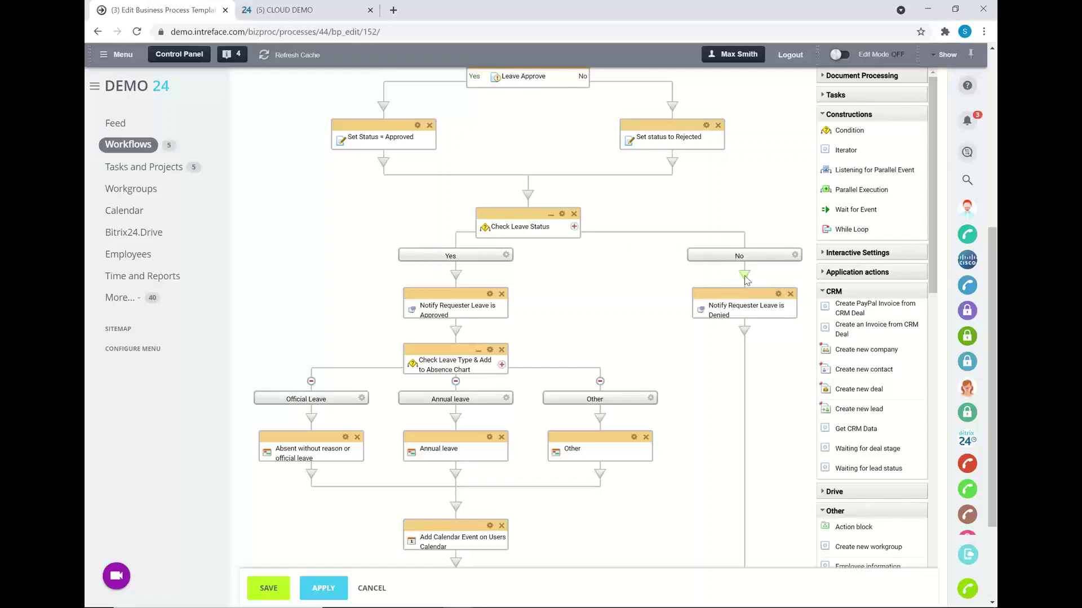
{"action": "scroll", "coordinate": [745, 278], "scroll_direction": "up", "scroll_amount": 2}
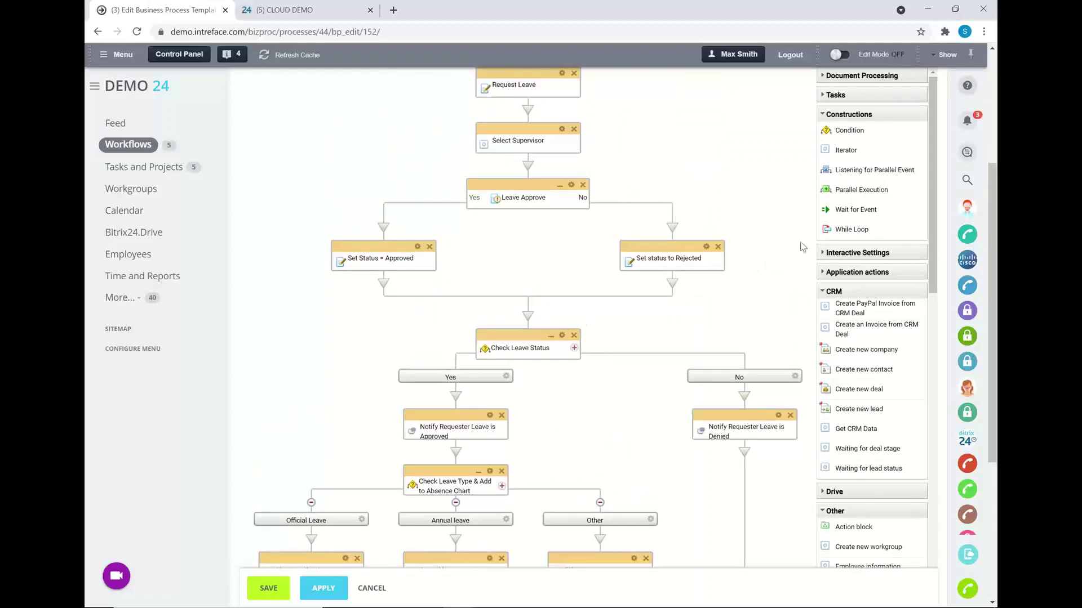
{"action": "scroll", "coordinate": [804, 248], "scroll_direction": "up", "scroll_amount": 2}
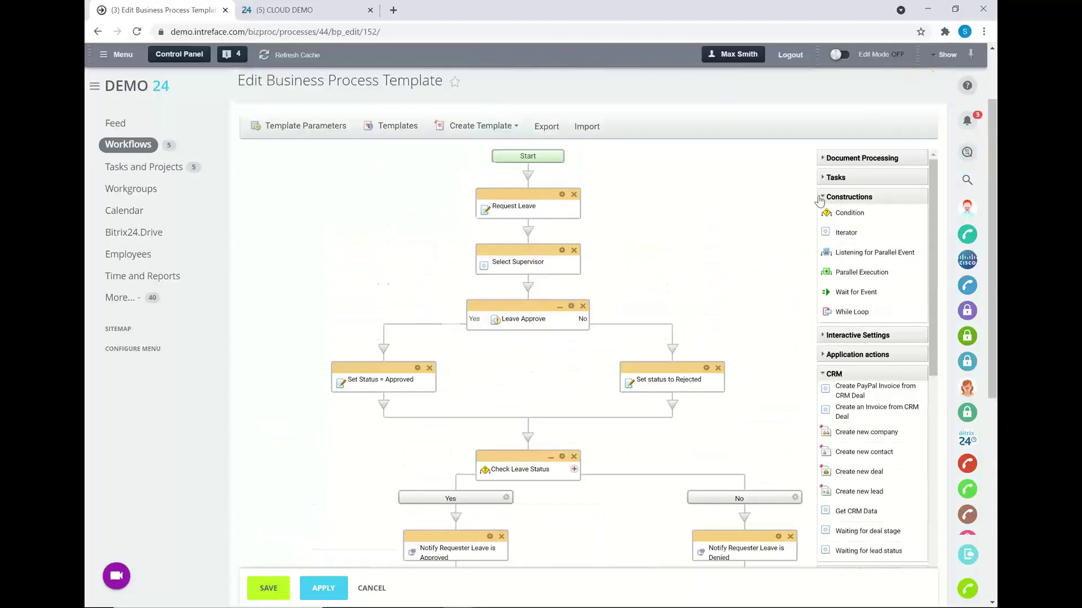
{"action": "left_click", "coordinate": [875, 335]}
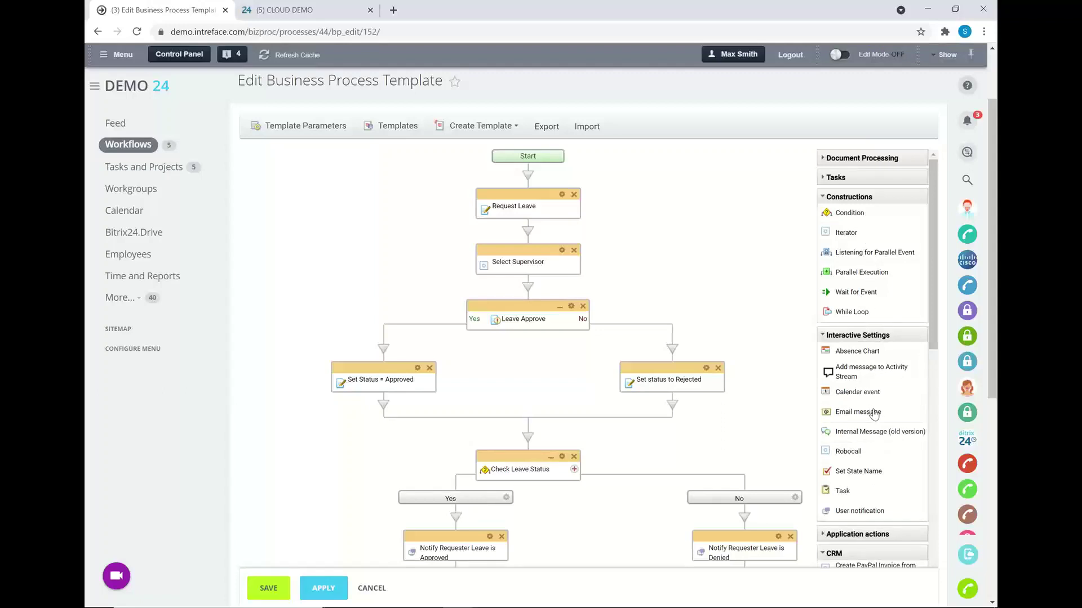
{"action": "scroll", "coordinate": [871, 413], "scroll_direction": "down", "scroll_amount": 1}
{"action": "left_click_drag", "start_coordinate": [847, 434], "coordinate": [533, 438]}
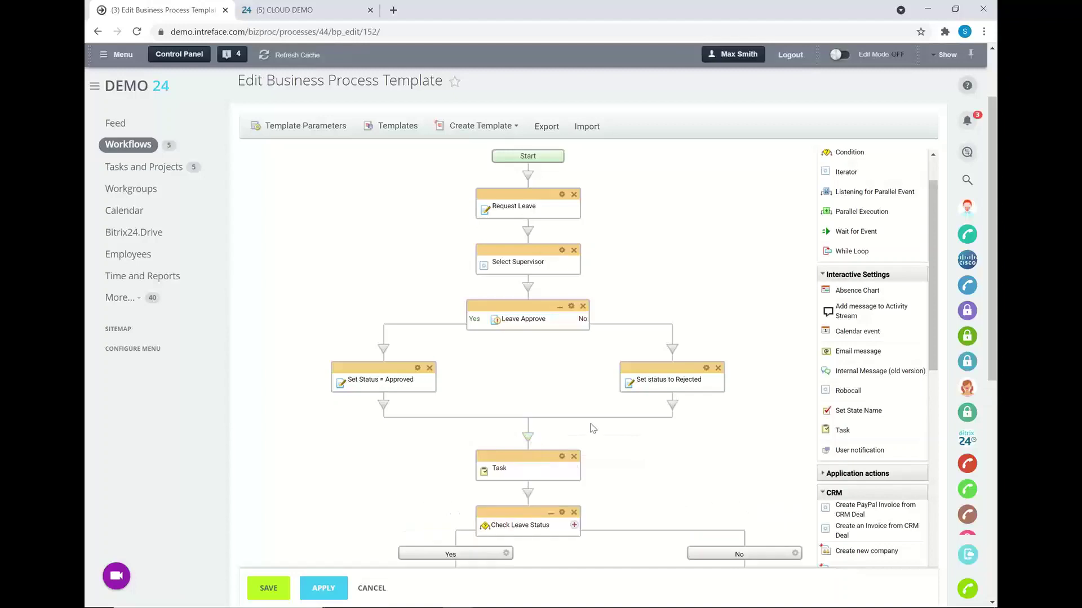
- Insert a two-branch Condition from Constructions above the new Task step
{"action": "scroll", "coordinate": [688, 410], "scroll_direction": "down", "scroll_amount": 1}
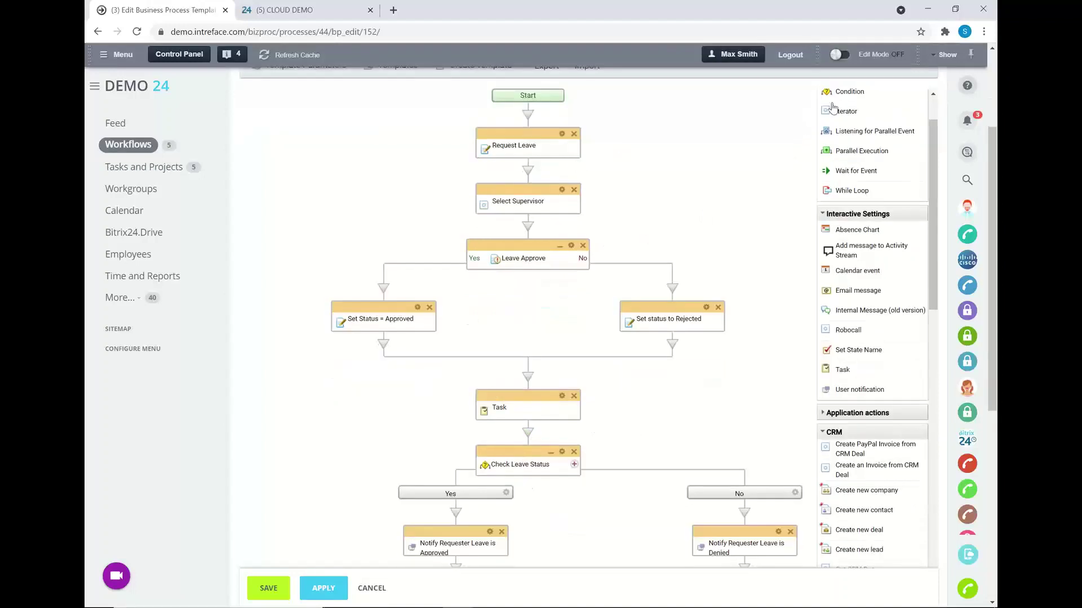
{"action": "left_click_drag", "start_coordinate": [840, 94], "coordinate": [526, 382]}
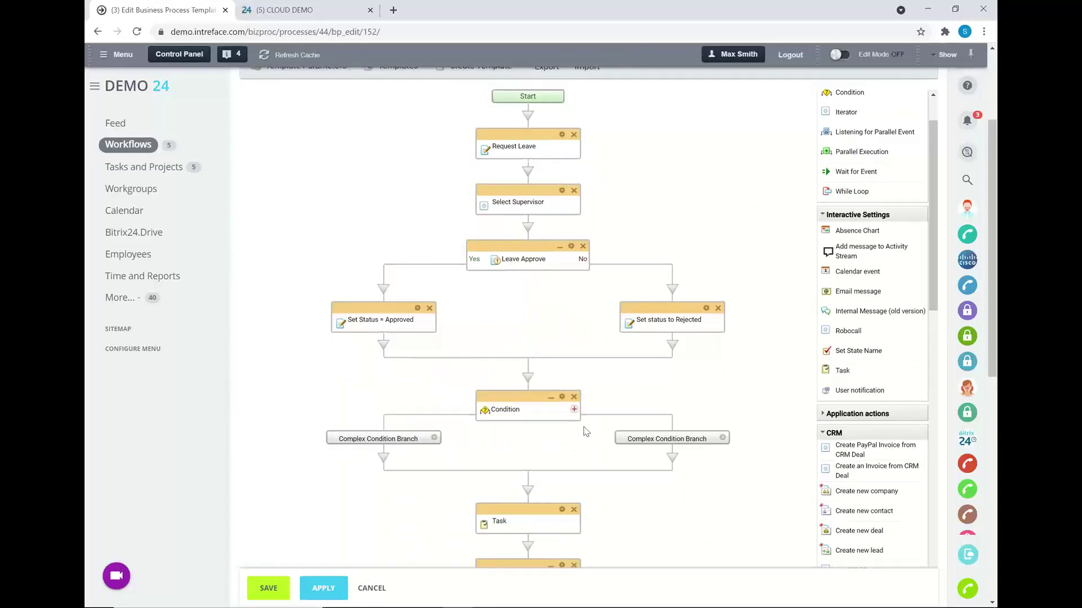
{"action": "scroll", "coordinate": [583, 431], "scroll_direction": "up", "scroll_amount": 2}
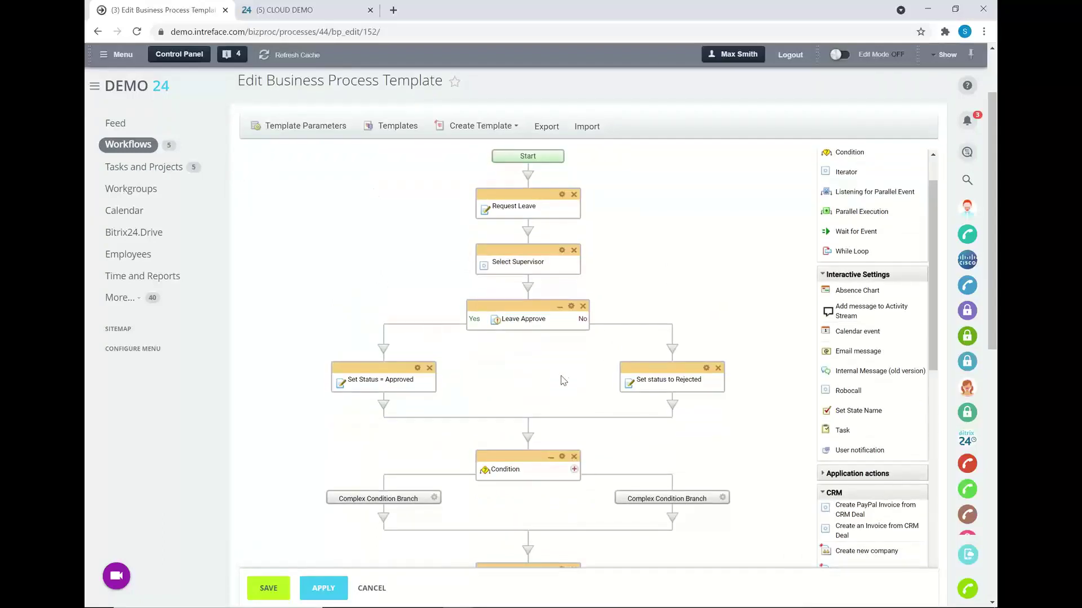
{"action": "scroll", "coordinate": [488, 272], "scroll_direction": "up", "scroll_amount": 2}
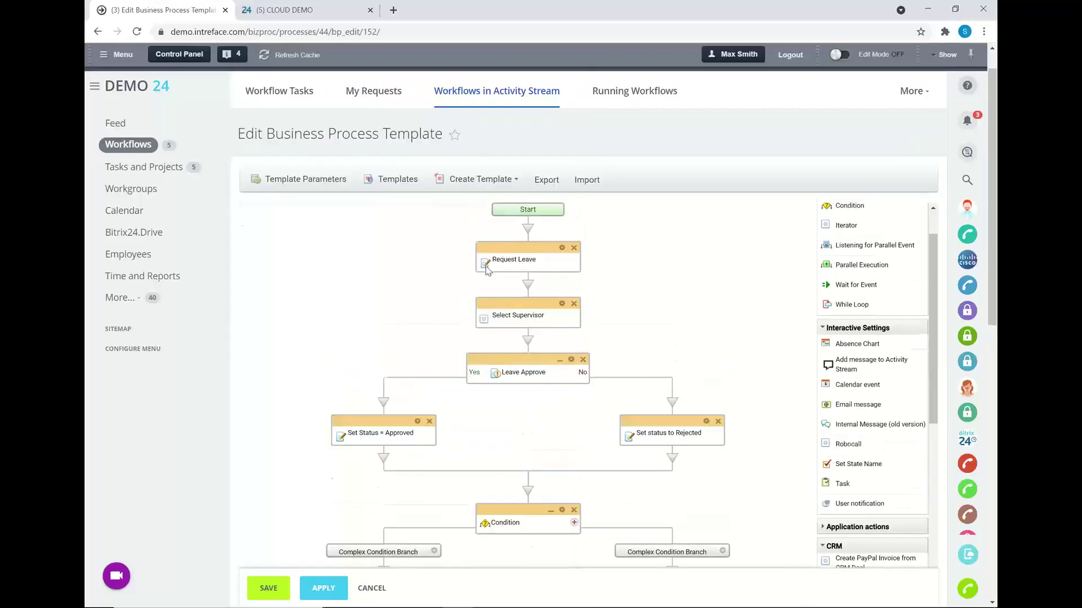
- Leave the workflow editor without saving and open the Employees company structure
{"action": "left_click", "coordinate": [114, 123]}
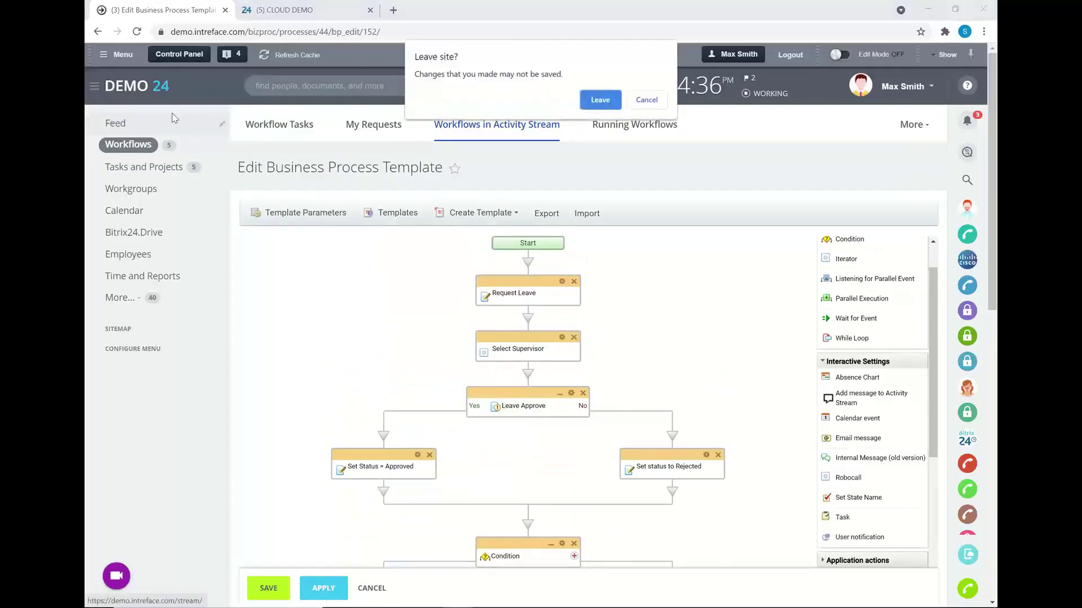
{"action": "left_click", "coordinate": [600, 102]}
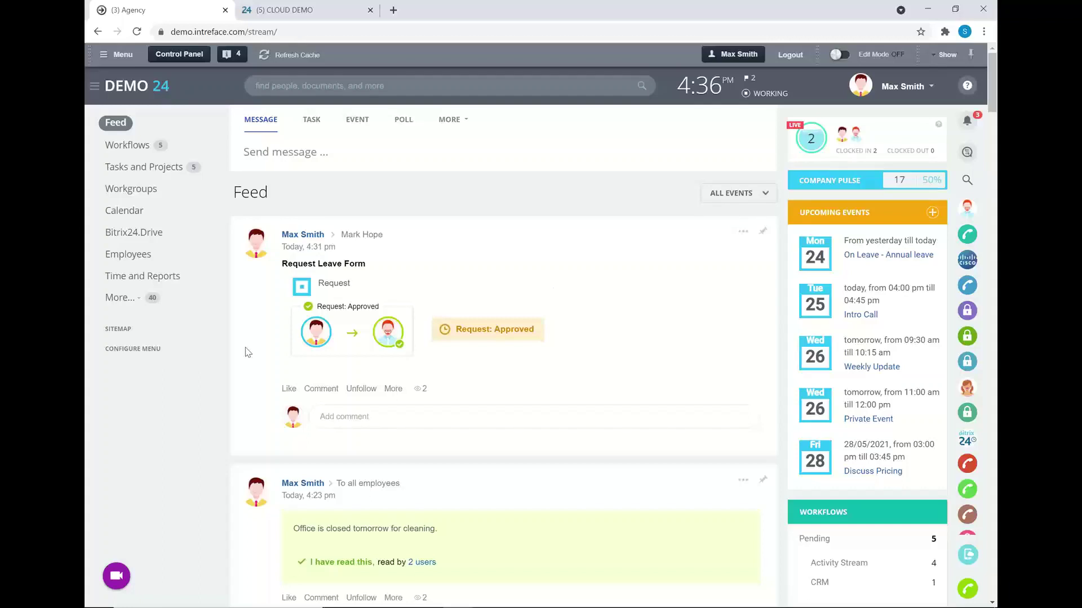
{"action": "left_click", "coordinate": [118, 257]}
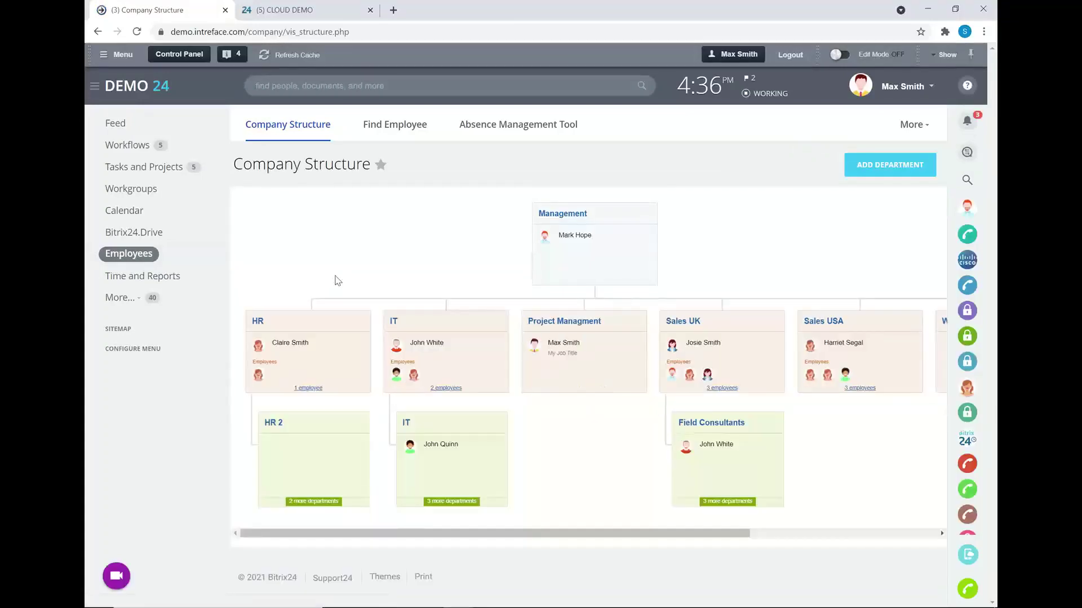
- Review the Absence Management Tool table, where the admin has 9 booked, 2 pending and 12 remaining days
{"action": "left_click", "coordinate": [516, 130]}
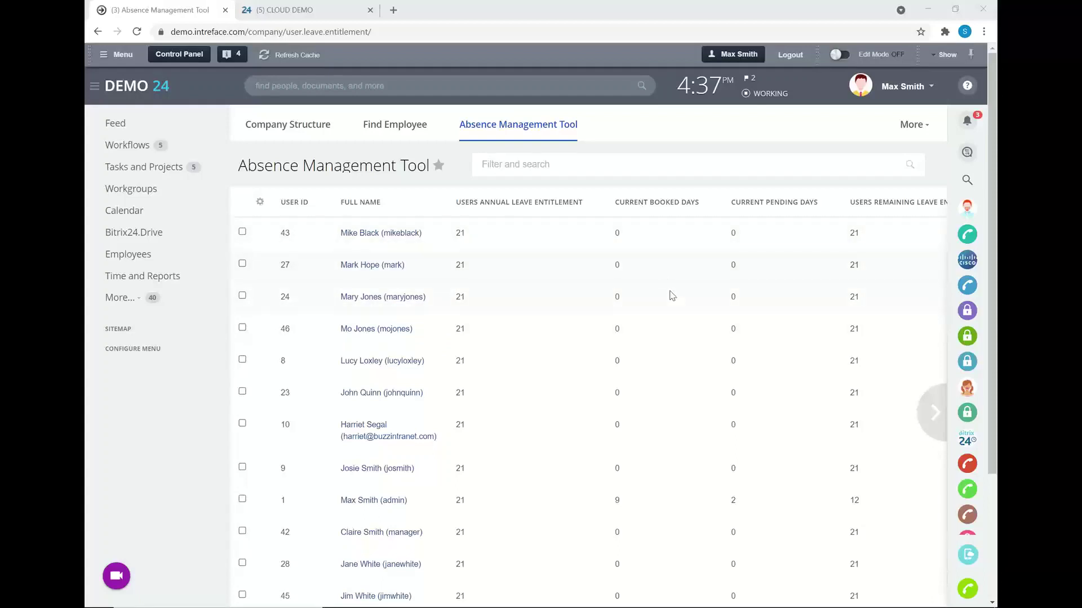
{"action": "scroll", "coordinate": [686, 447], "scroll_direction": "down", "scroll_amount": 1}
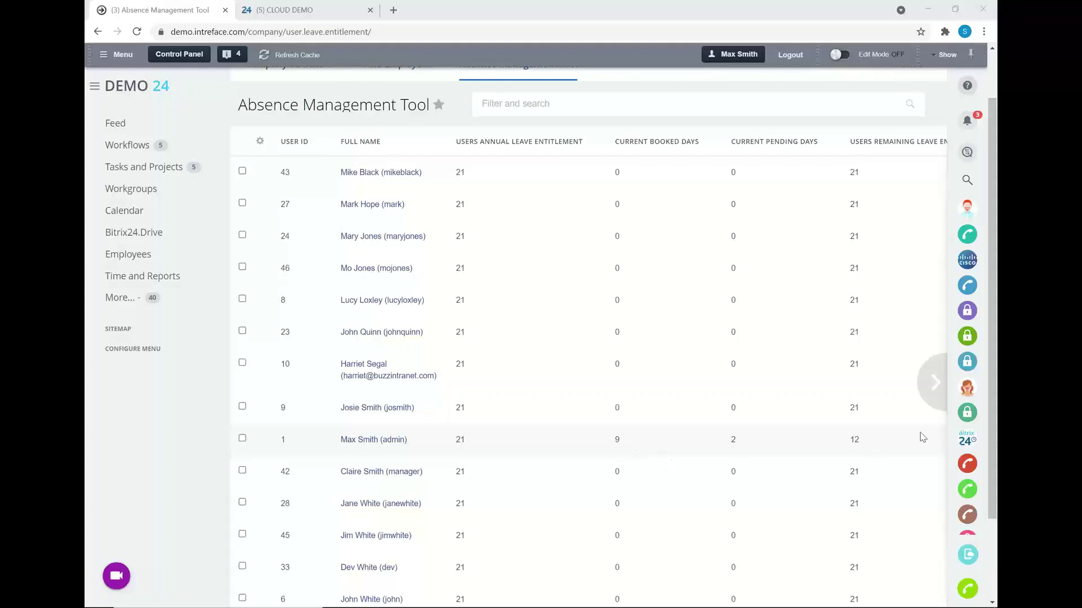
{"action": "mouse_move", "coordinate": [919, 437]}
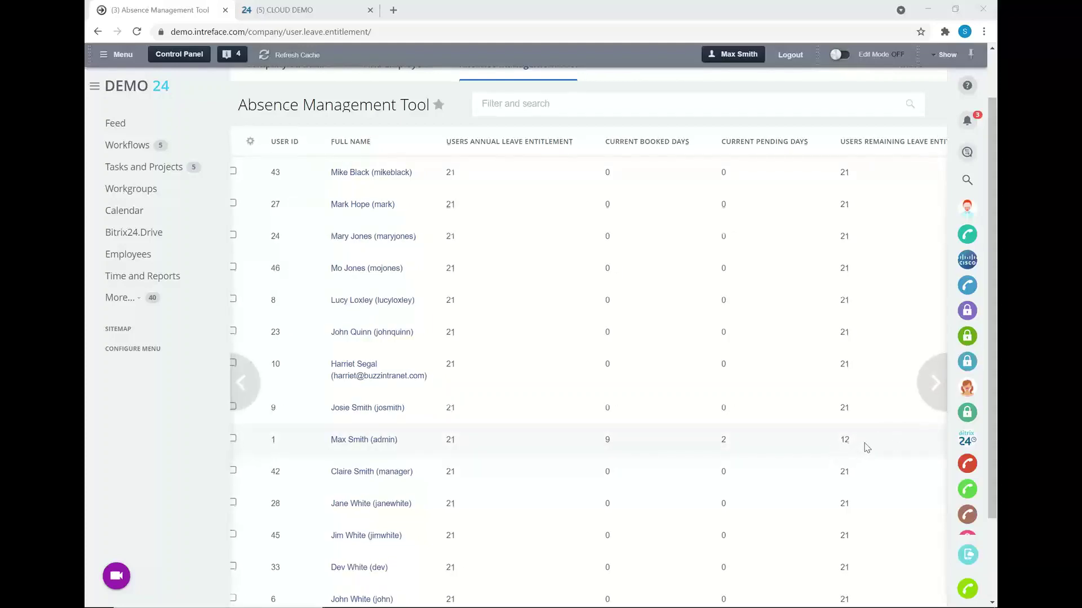
{"action": "scroll", "coordinate": [866, 448], "scroll_direction": "up", "scroll_amount": 2}
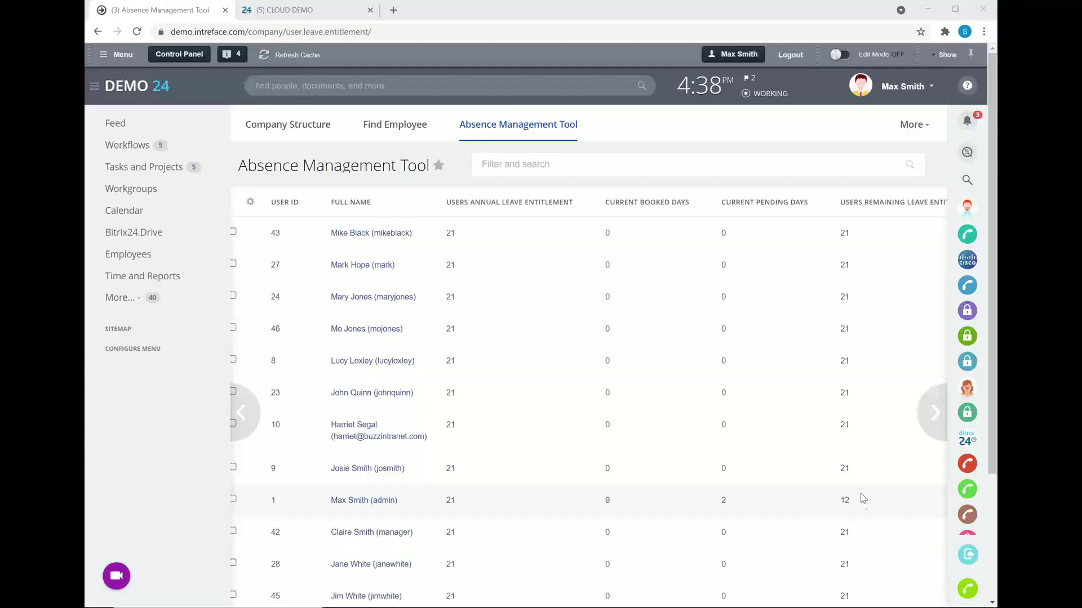
- Check the admin profile's 10 available and 2 pending leave days, then close the profile
{"action": "left_click", "coordinate": [896, 92]}
{"action": "left_click", "coordinate": [857, 127]}
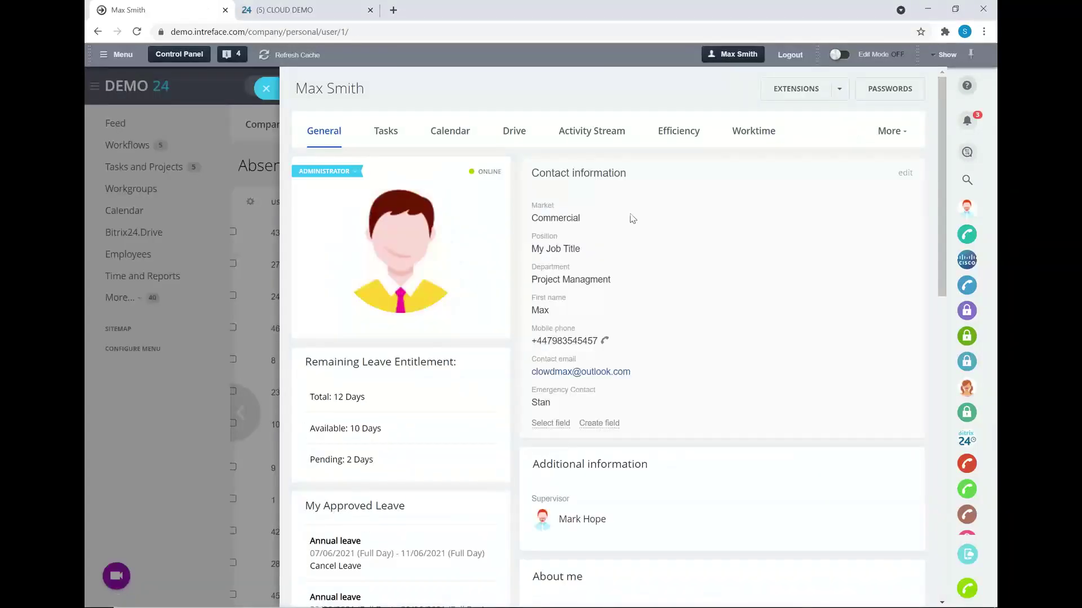
{"action": "scroll", "coordinate": [448, 293], "scroll_direction": "down", "scroll_amount": 1}
{"action": "scroll", "coordinate": [483, 232], "scroll_direction": "up", "scroll_amount": 1}
{"action": "scroll", "coordinate": [476, 229], "scroll_direction": "down", "scroll_amount": 2}
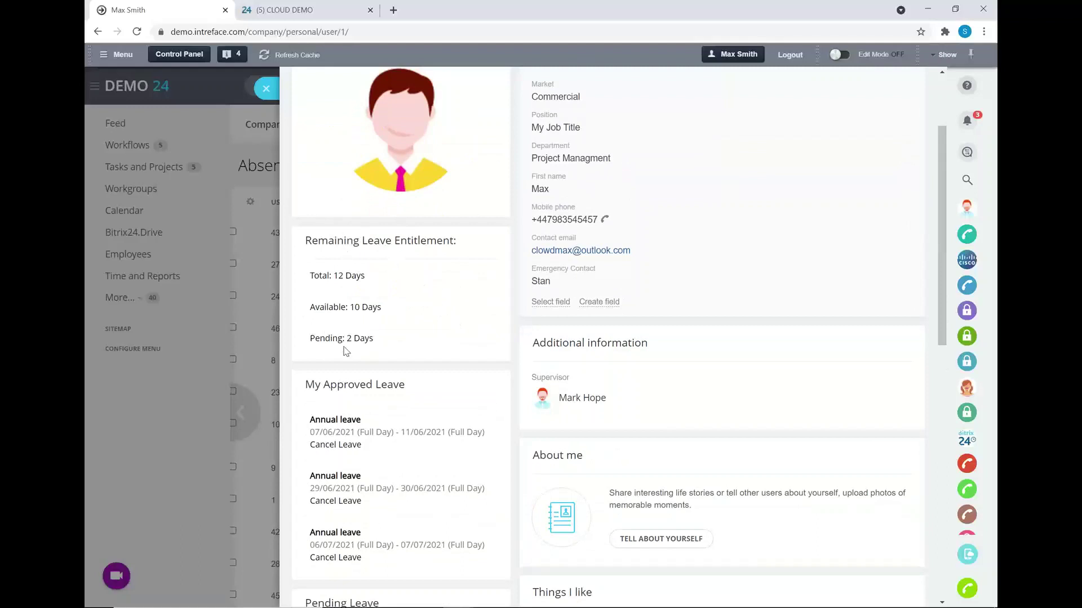
{"action": "scroll", "coordinate": [394, 385], "scroll_direction": "down", "scroll_amount": 1}
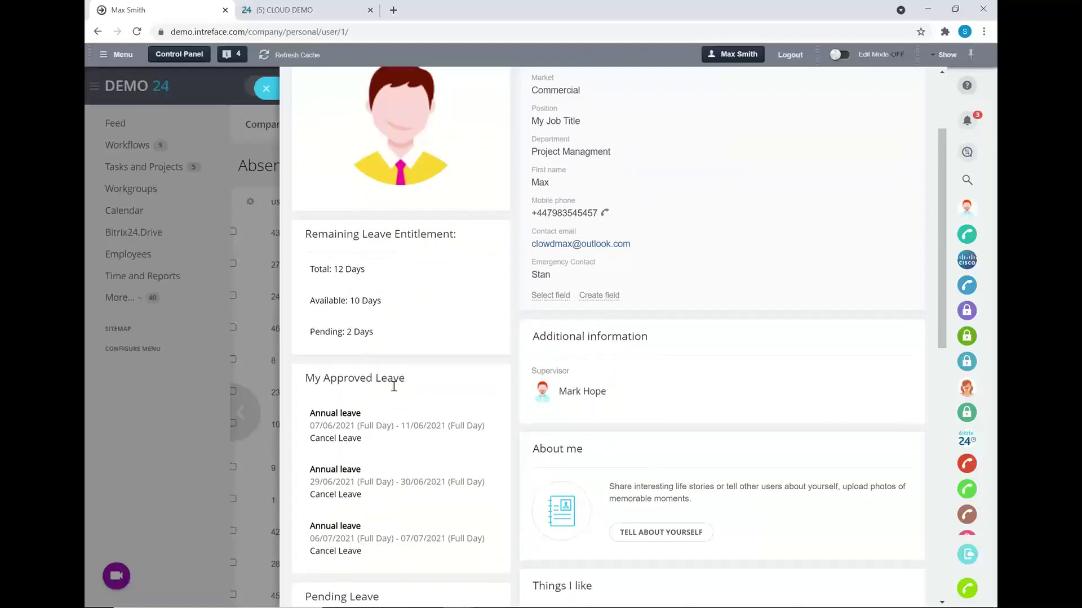
{"action": "scroll", "coordinate": [402, 387], "scroll_direction": "down", "scroll_amount": 1}
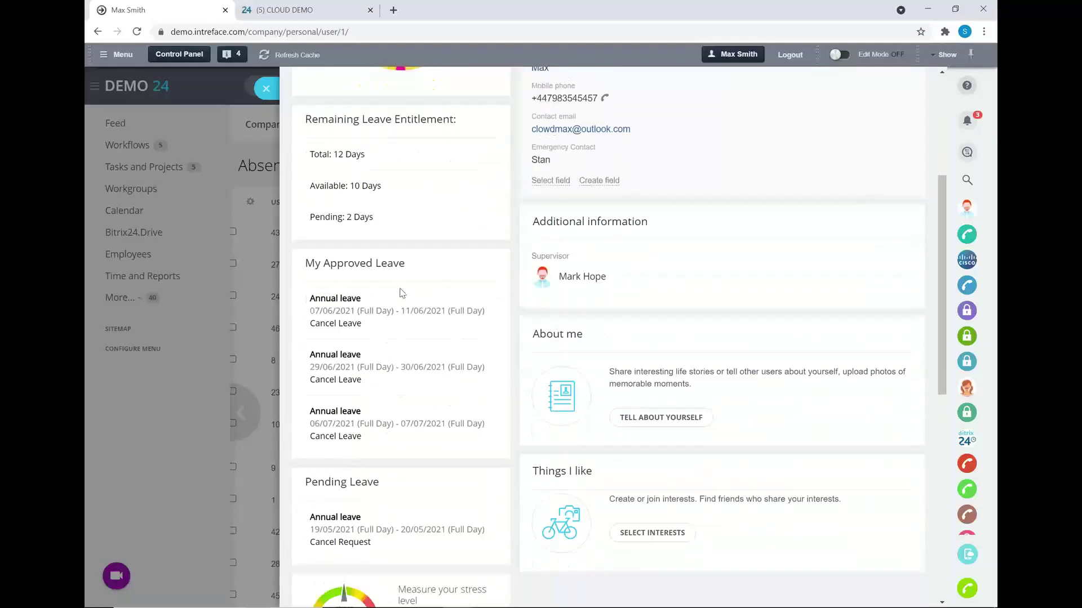
{"action": "scroll", "coordinate": [484, 395], "scroll_direction": "down", "scroll_amount": 2}
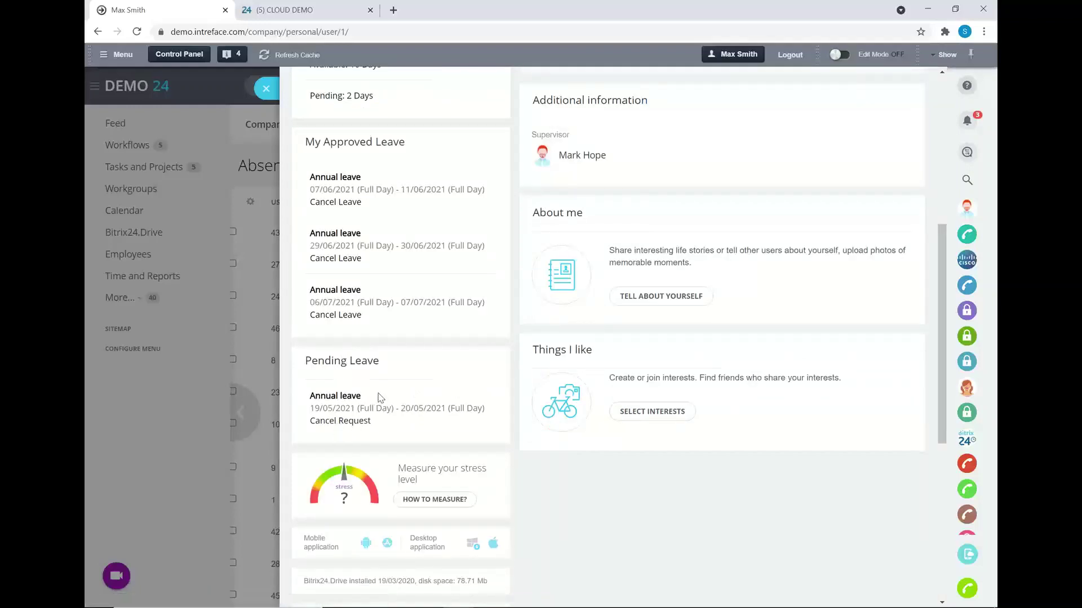
{"action": "scroll", "coordinate": [379, 397], "scroll_direction": "up", "scroll_amount": 3}
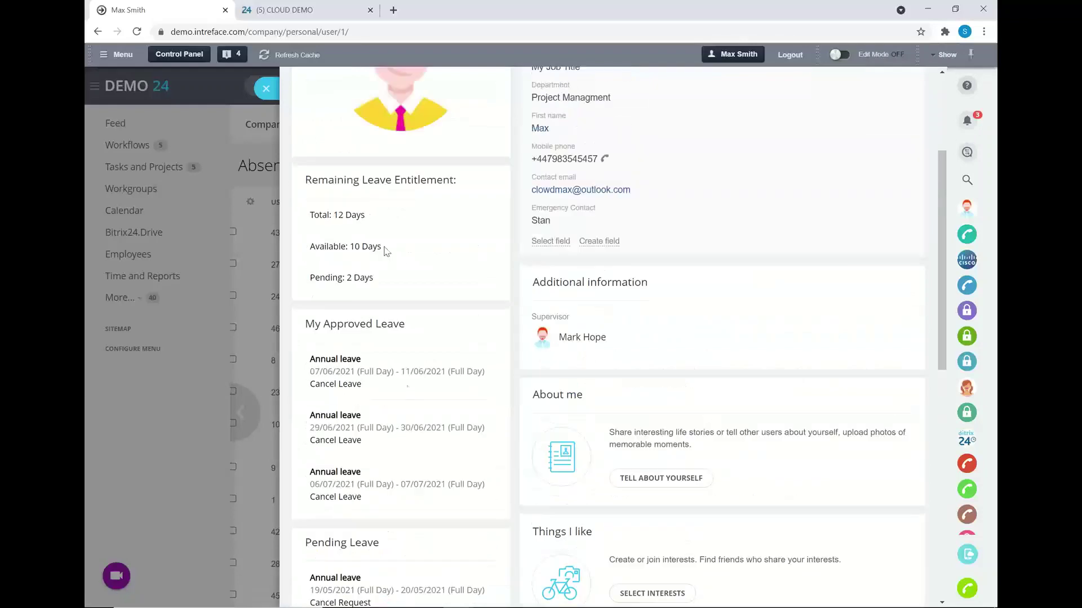
{"action": "left_click", "coordinate": [265, 92]}
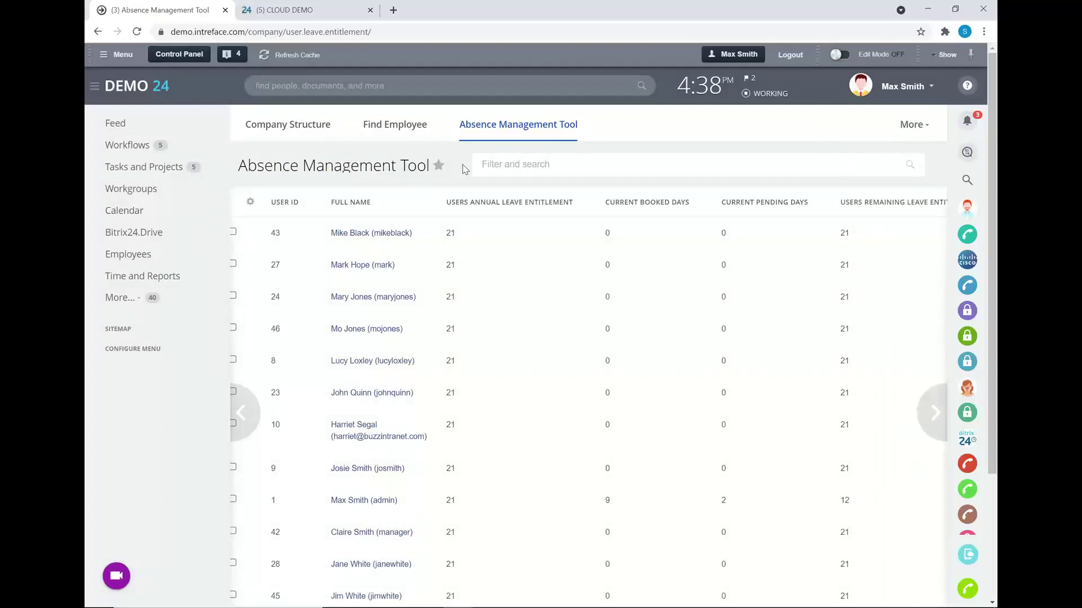
- Show the activity feed, then switch to the CLOUD DEMO portal's feed
{"action": "left_click", "coordinate": [116, 124]}
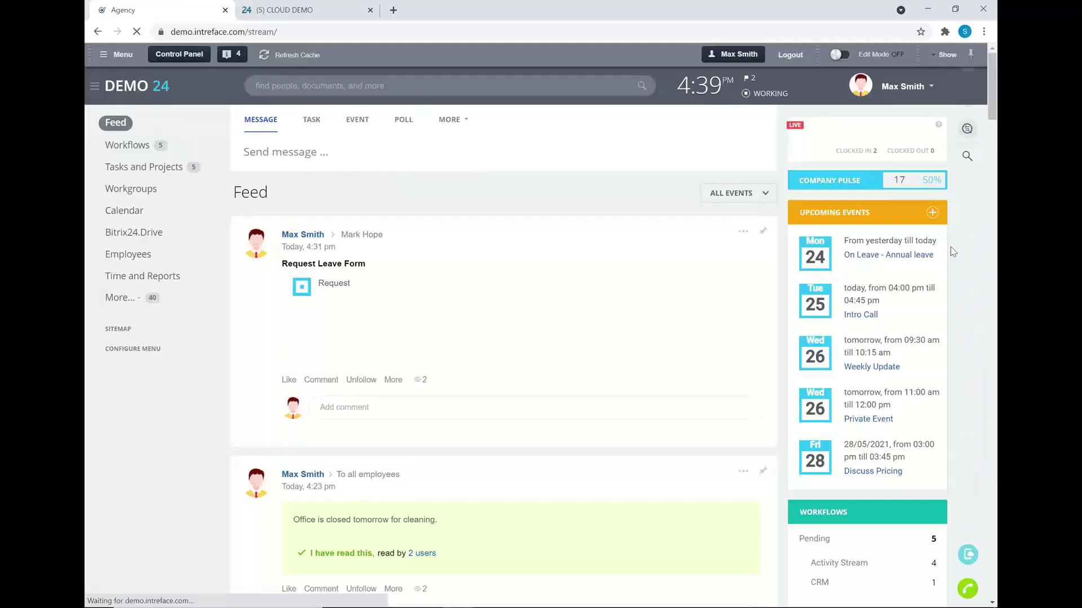
{"action": "left_click", "coordinate": [276, 12]}
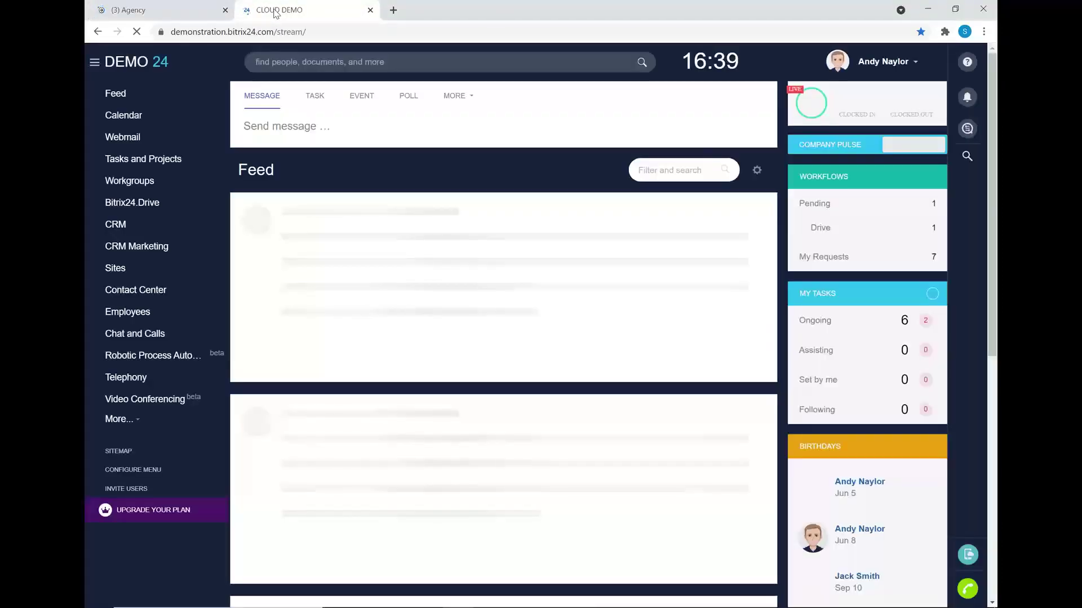
- Open the Expenses workflow board in Robotic Process Automation
{"action": "left_click", "coordinate": [144, 357]}
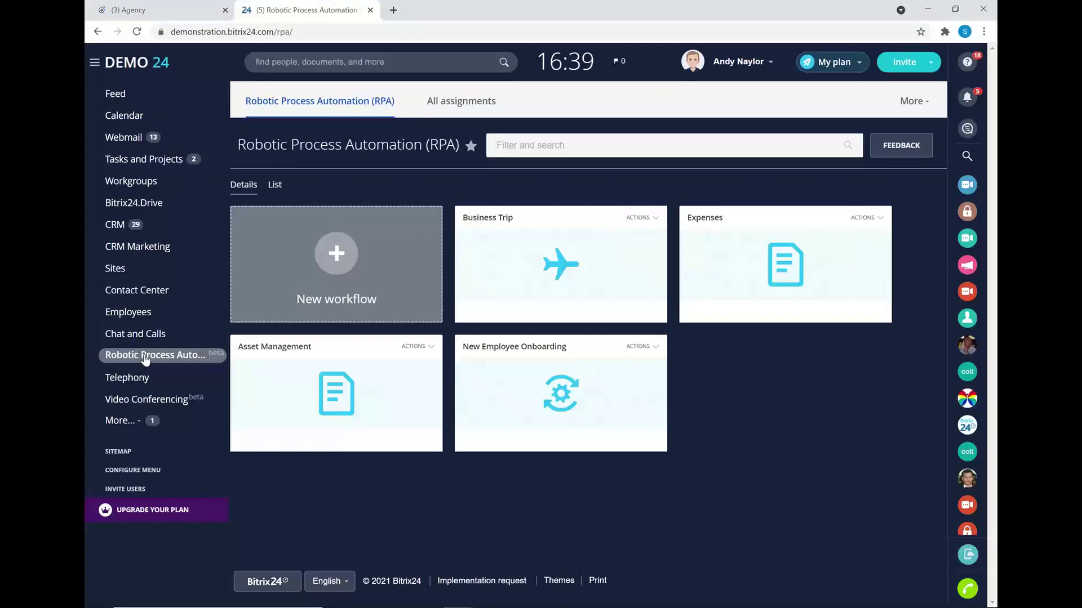
{"action": "left_click", "coordinate": [145, 360]}
{"action": "left_click", "coordinate": [781, 244]}
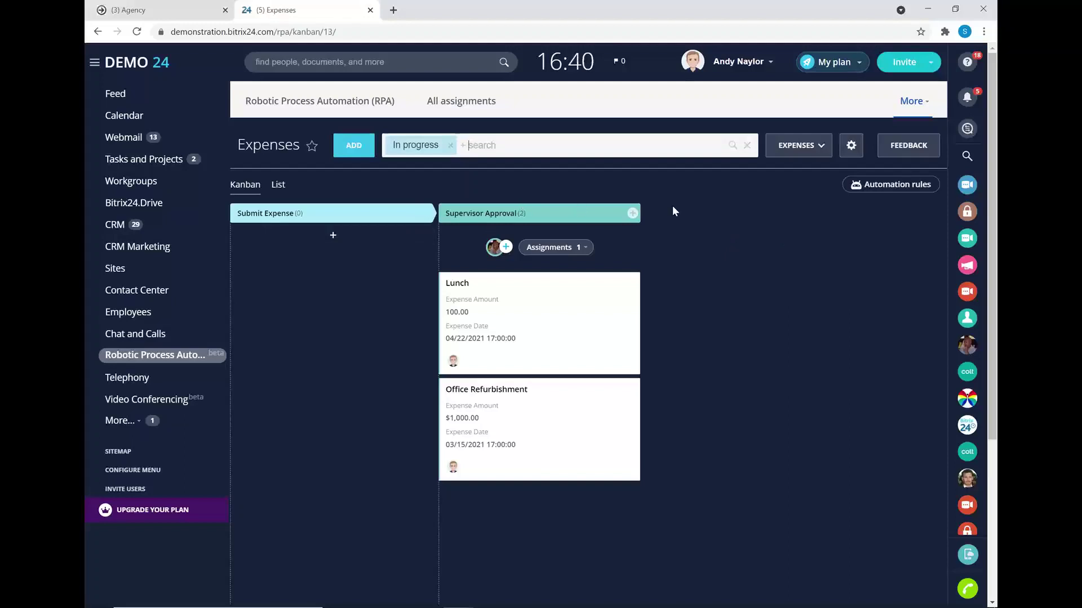
- Browse the other workflows list and cancel adding a stage after Supervisor Approval
{"action": "left_click", "coordinate": [807, 146]}
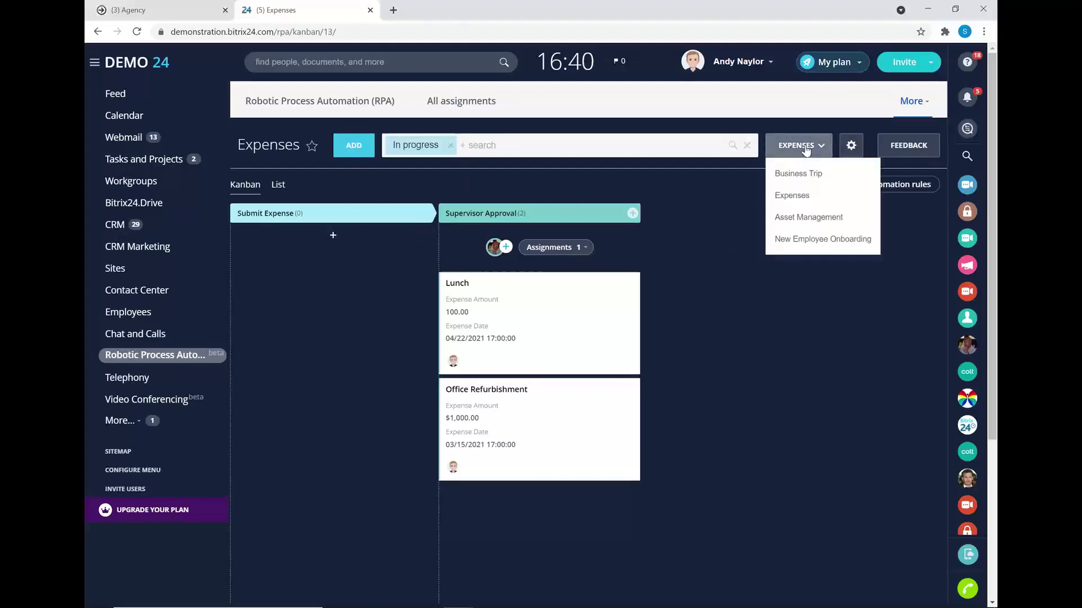
{"action": "left_click", "coordinate": [807, 147]}
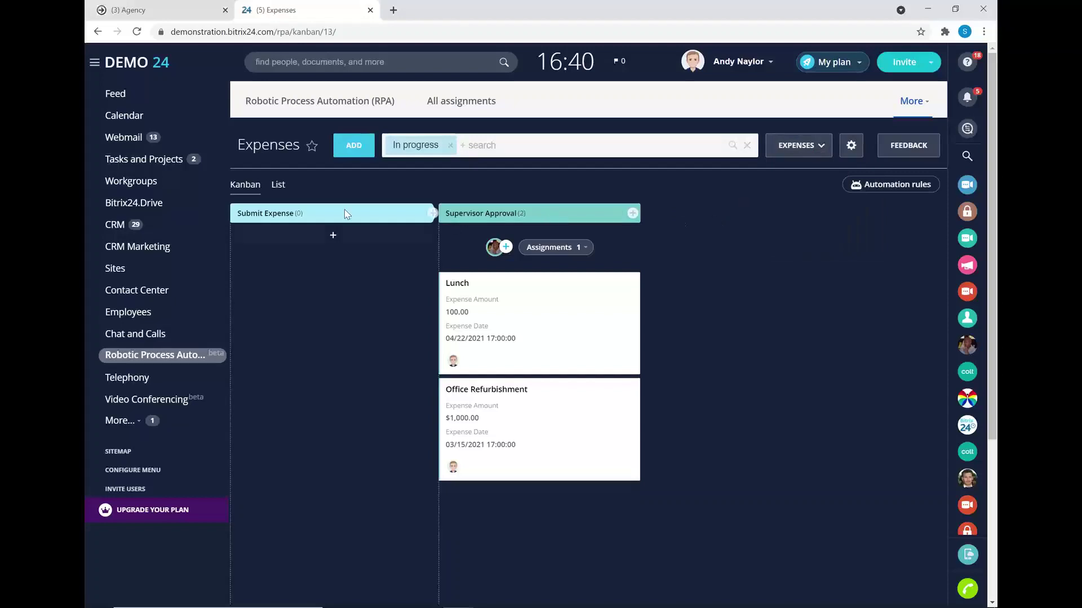
{"action": "left_click", "coordinate": [632, 213]}
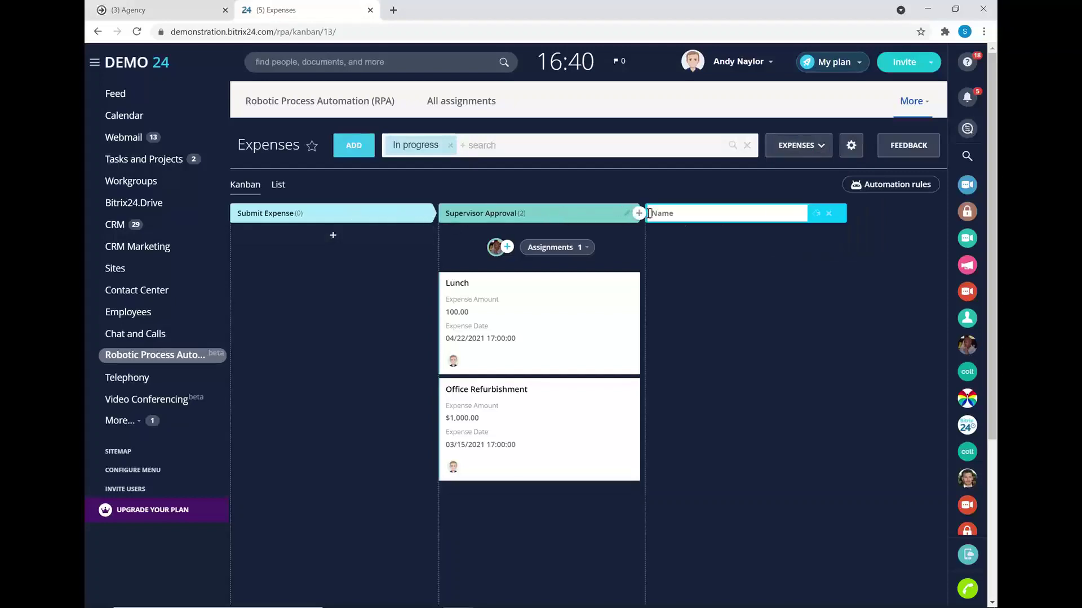
{"action": "left_click", "coordinate": [831, 215]}
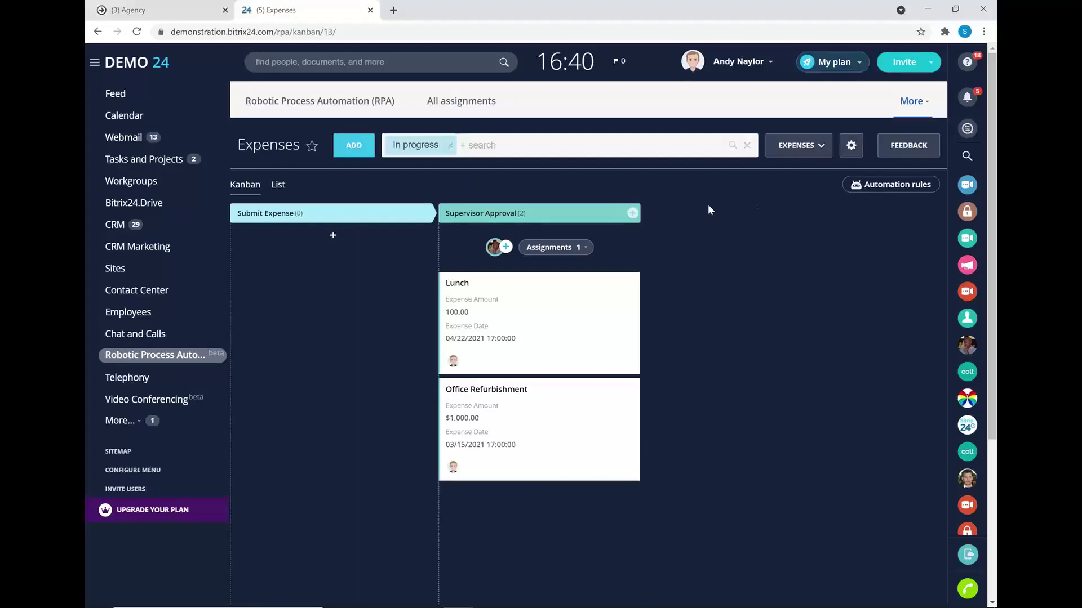
{"action": "left_click", "coordinate": [857, 185]}
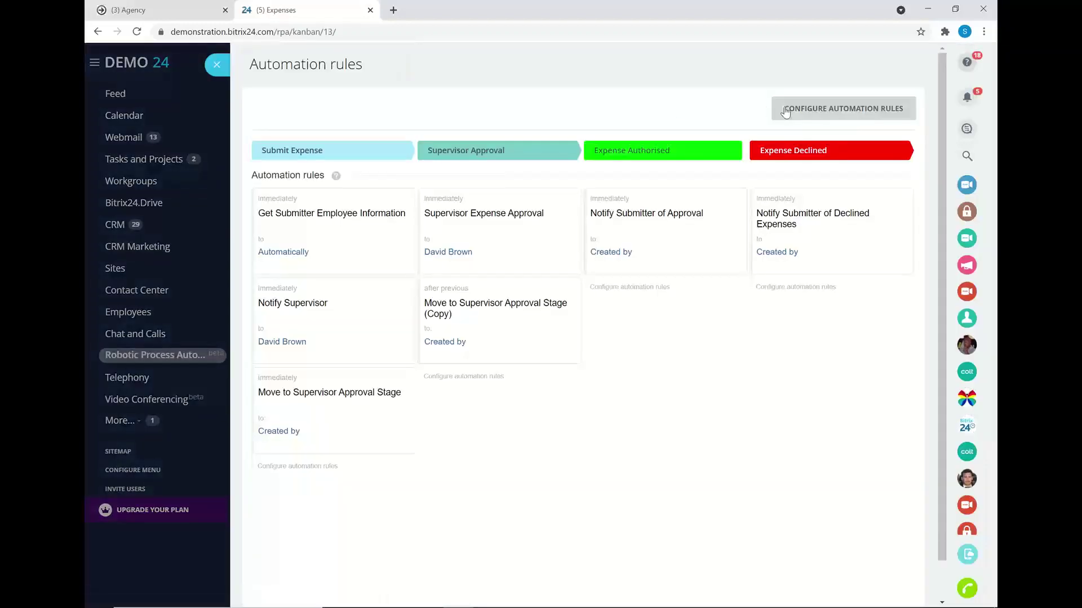
{"action": "left_click", "coordinate": [786, 112]}
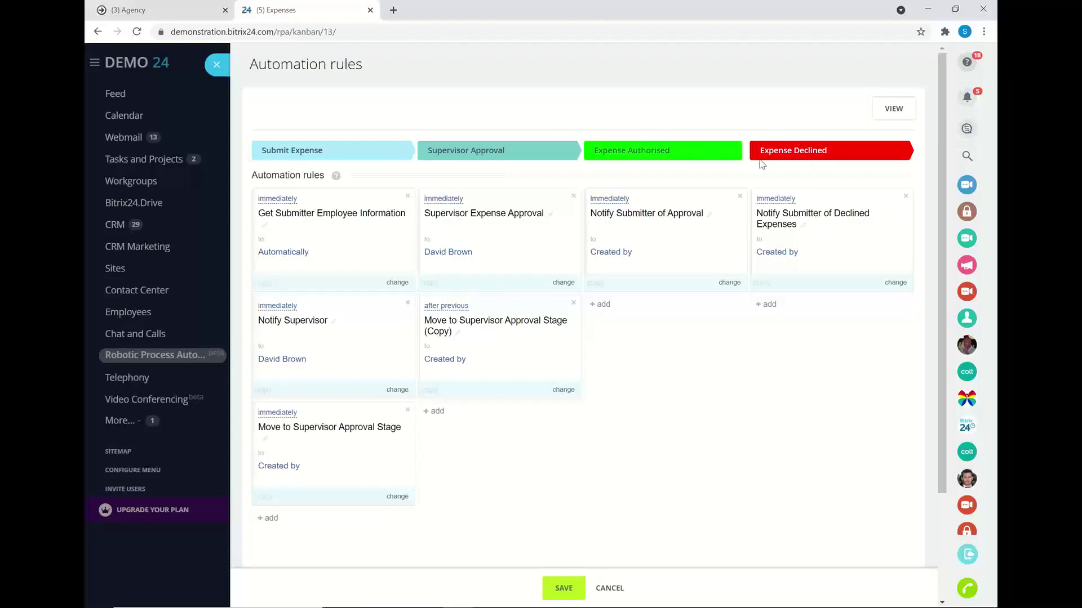
{"action": "left_click", "coordinate": [216, 66]}
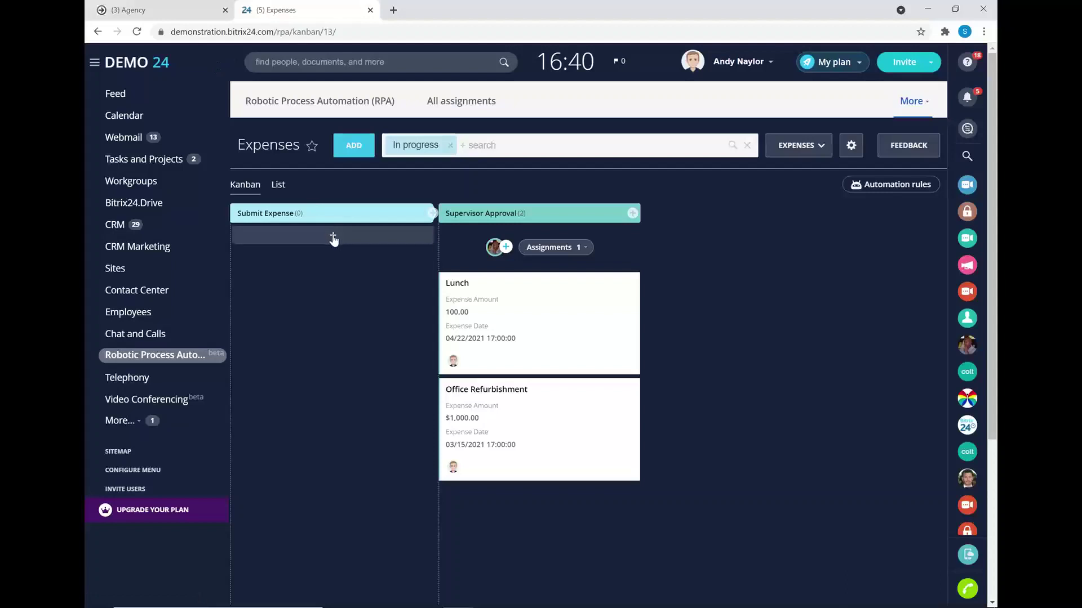
- Create and save a 'Table' expense of 250 US Dollars dated 25 May 2021
{"action": "left_click", "coordinate": [334, 237]}
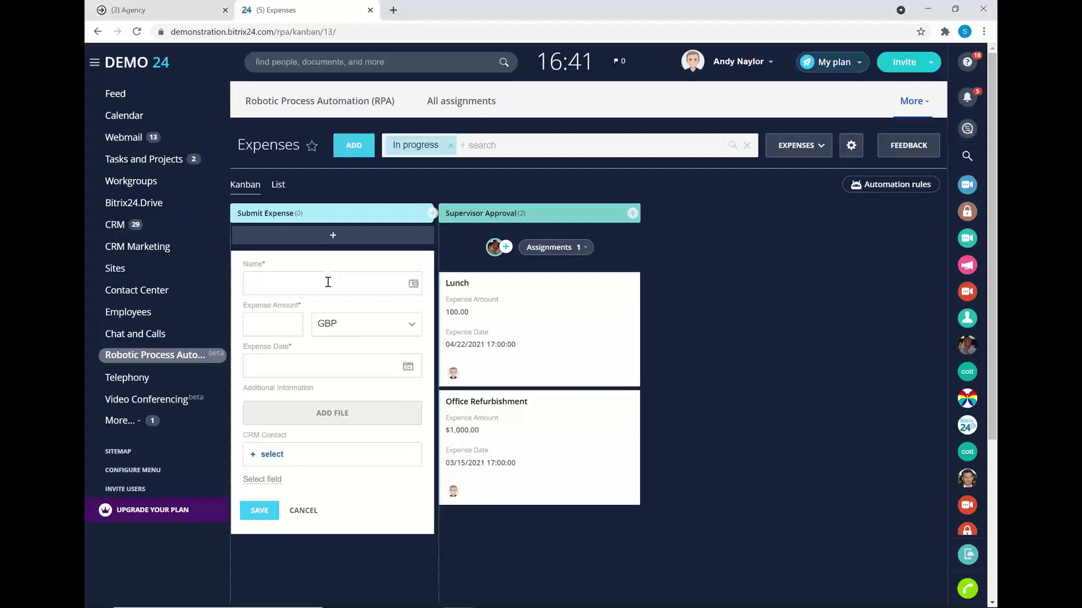
{"action": "left_click", "coordinate": [328, 283]}
{"action": "type", "text": "Table"}
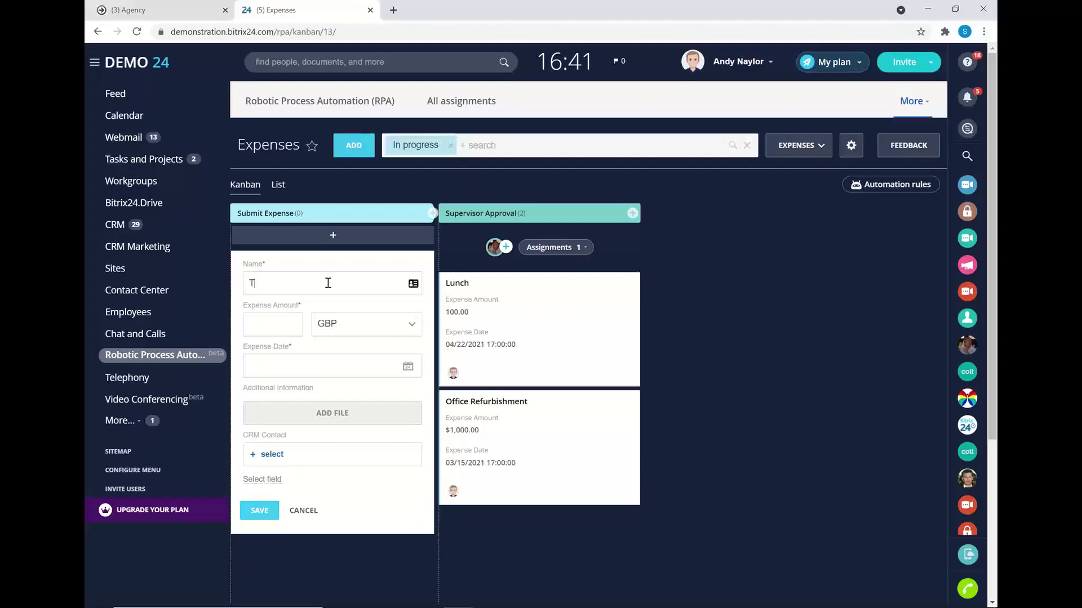
{"action": "left_click", "coordinate": [299, 331]}
{"action": "type", "text": "250"}
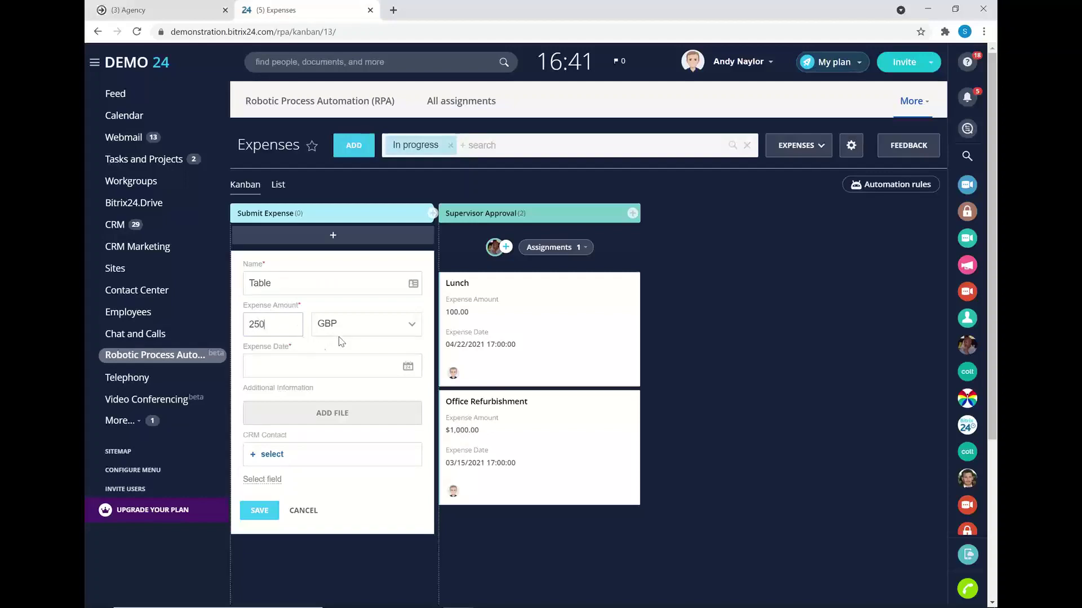
{"action": "left_click", "coordinate": [359, 326]}
{"action": "left_click", "coordinate": [336, 374]}
{"action": "left_click", "coordinate": [403, 375]}
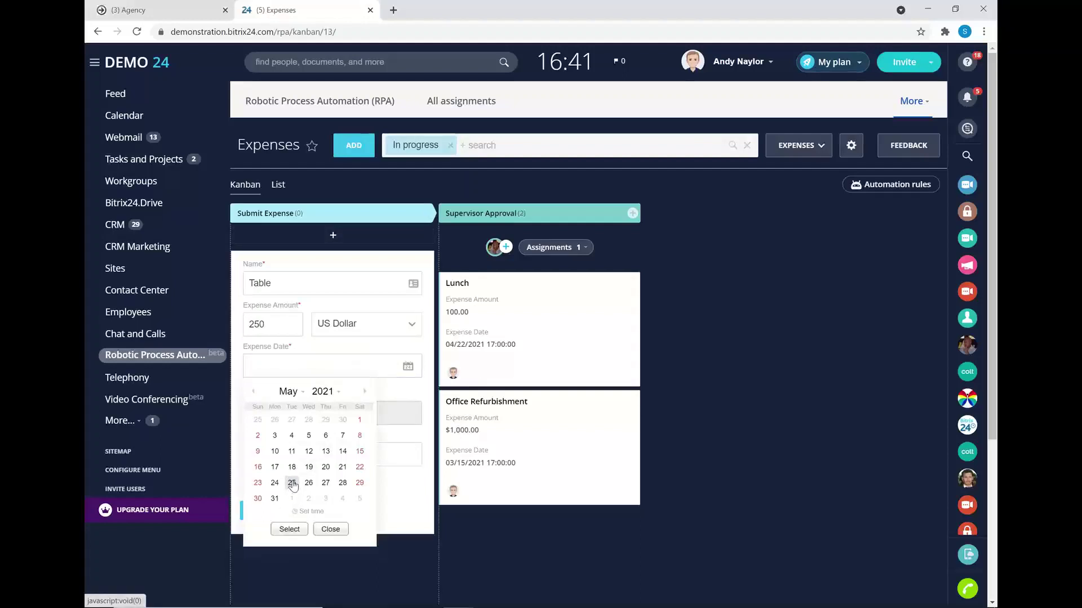
{"action": "left_click", "coordinate": [292, 484]}
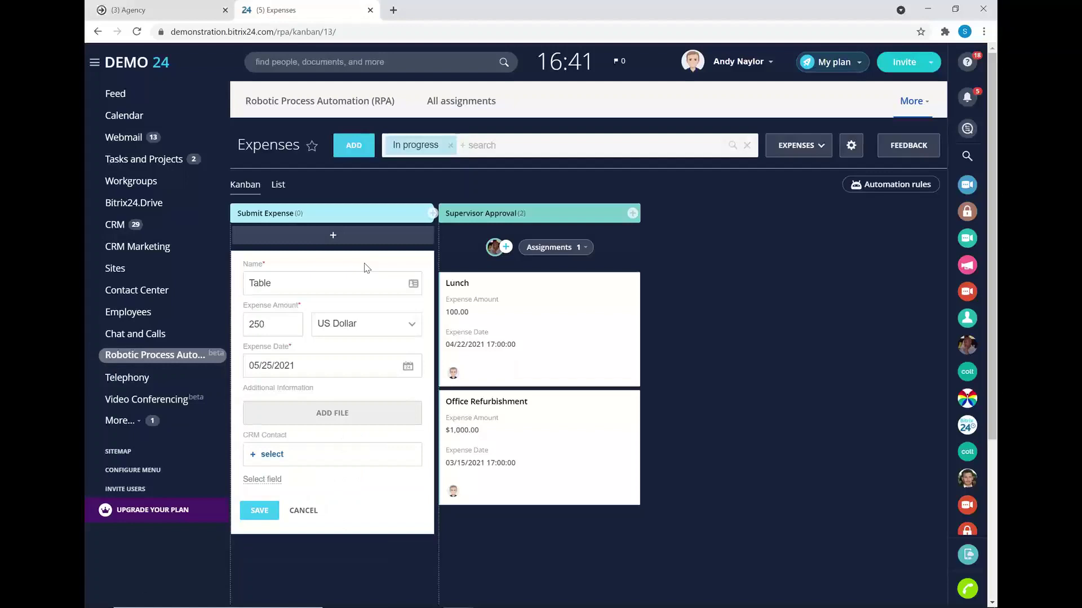
{"action": "left_click", "coordinate": [264, 507]}
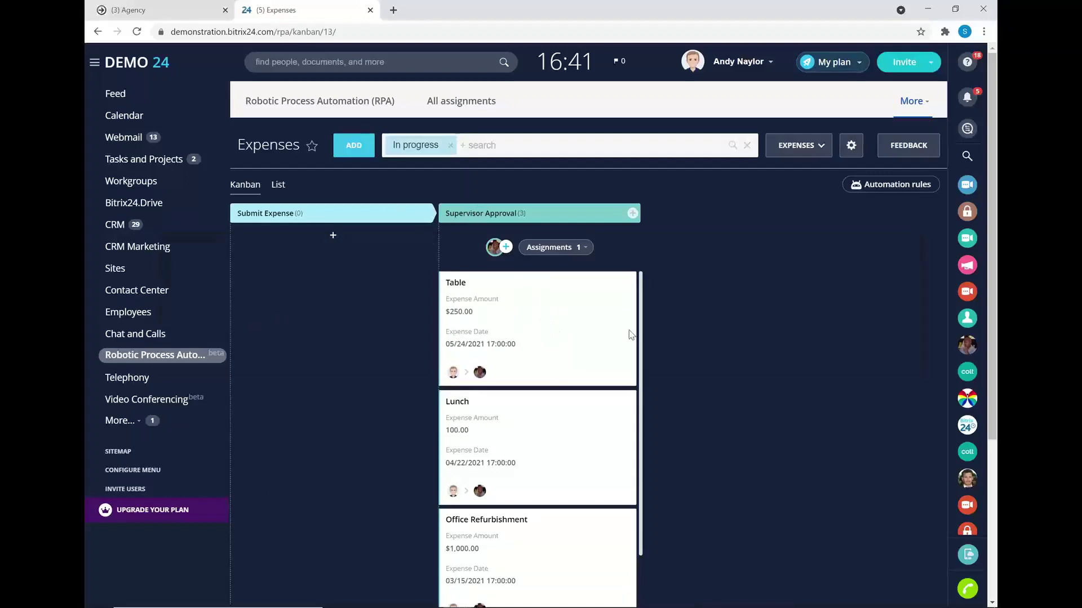
- In the supervisor's window, approve the first Expense Submission assignment for the Table expense
{"action": "key", "text": "alt+Tab"}
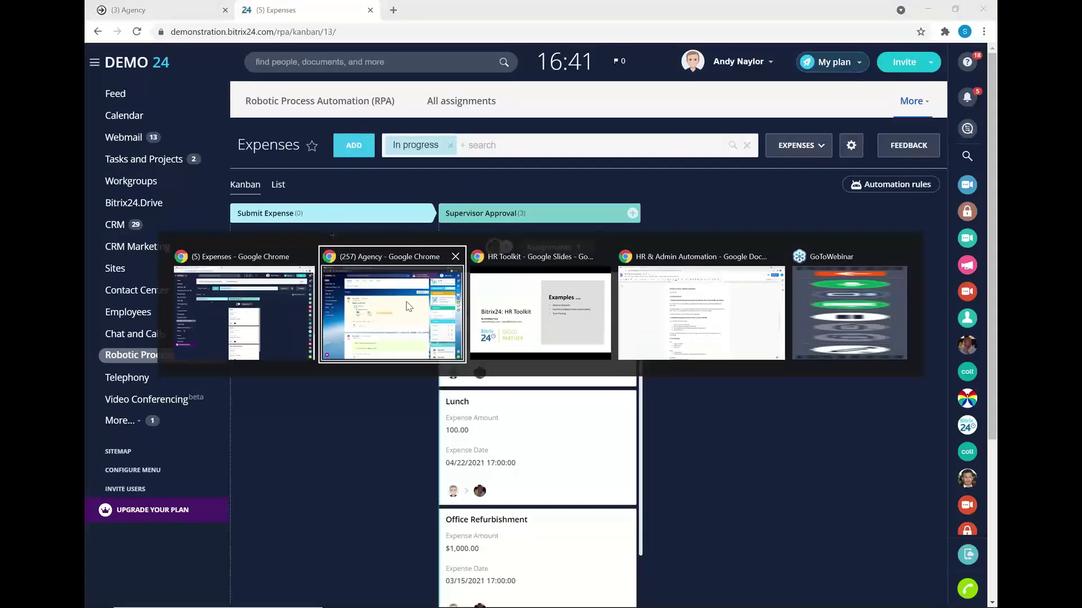
{"action": "key", "text": "F5"}
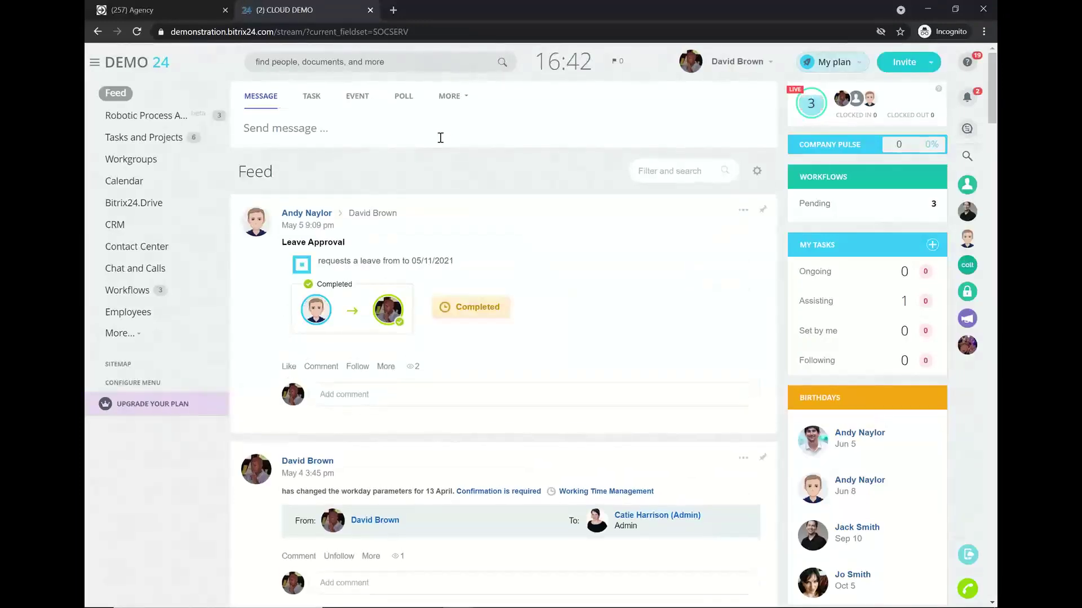
{"action": "left_click", "coordinate": [140, 116]}
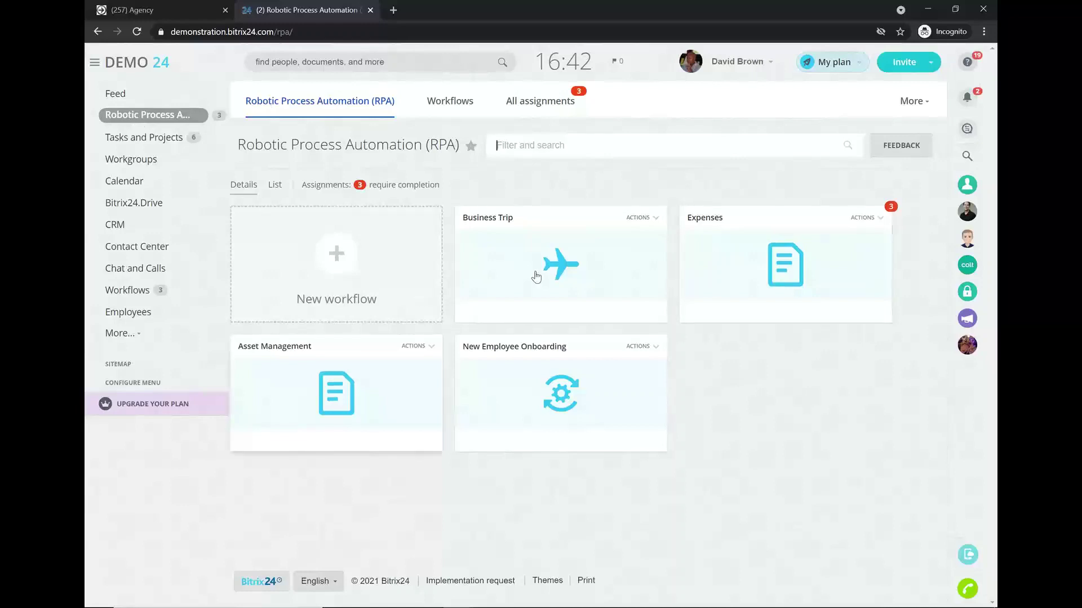
{"action": "left_click", "coordinate": [550, 107]}
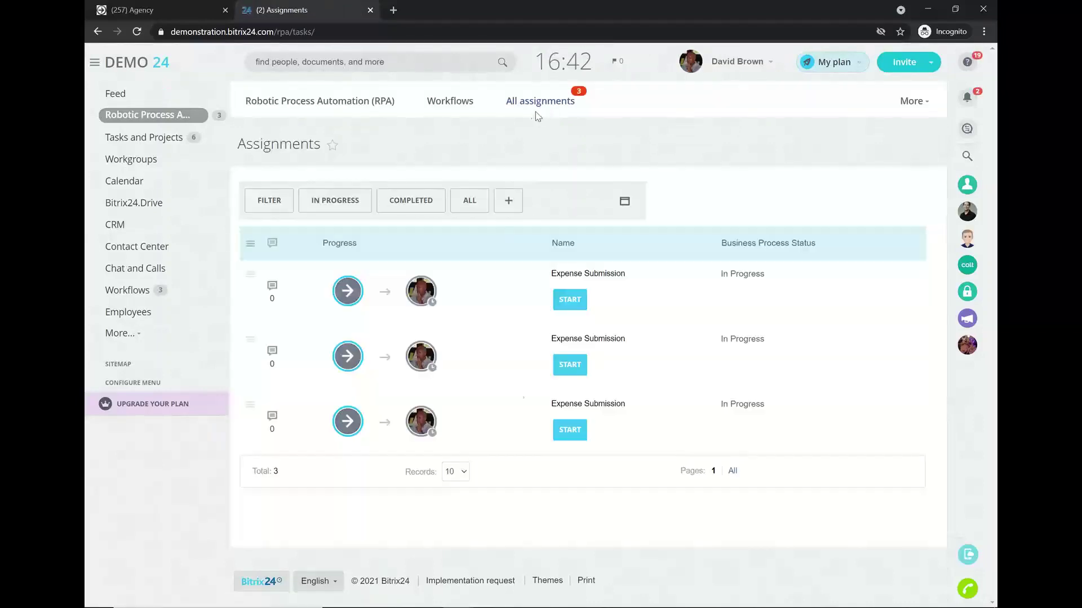
{"action": "left_click", "coordinate": [567, 298]}
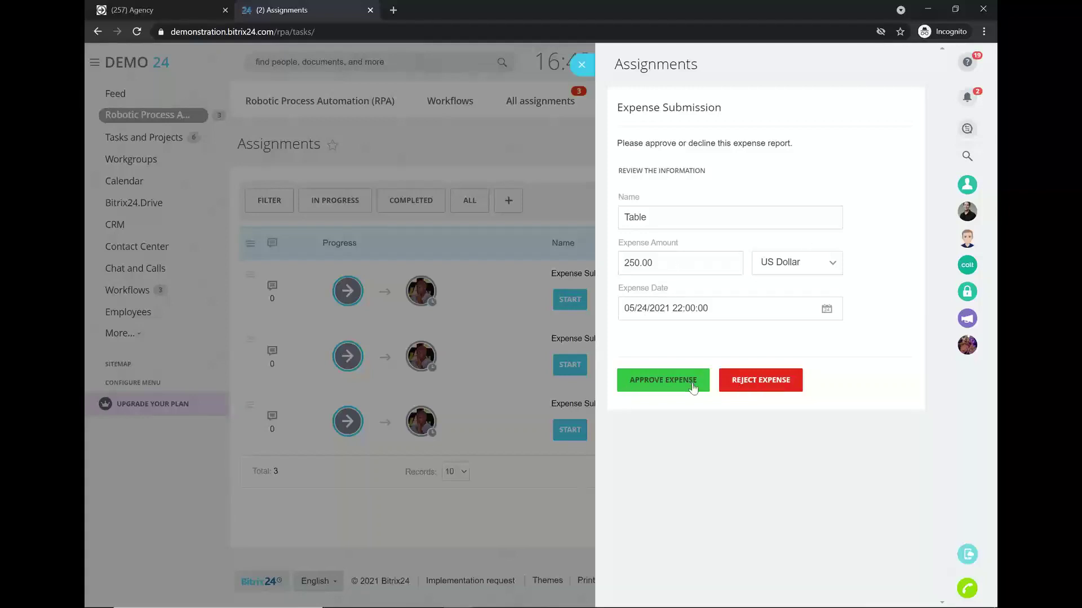
{"action": "left_click", "coordinate": [652, 381]}
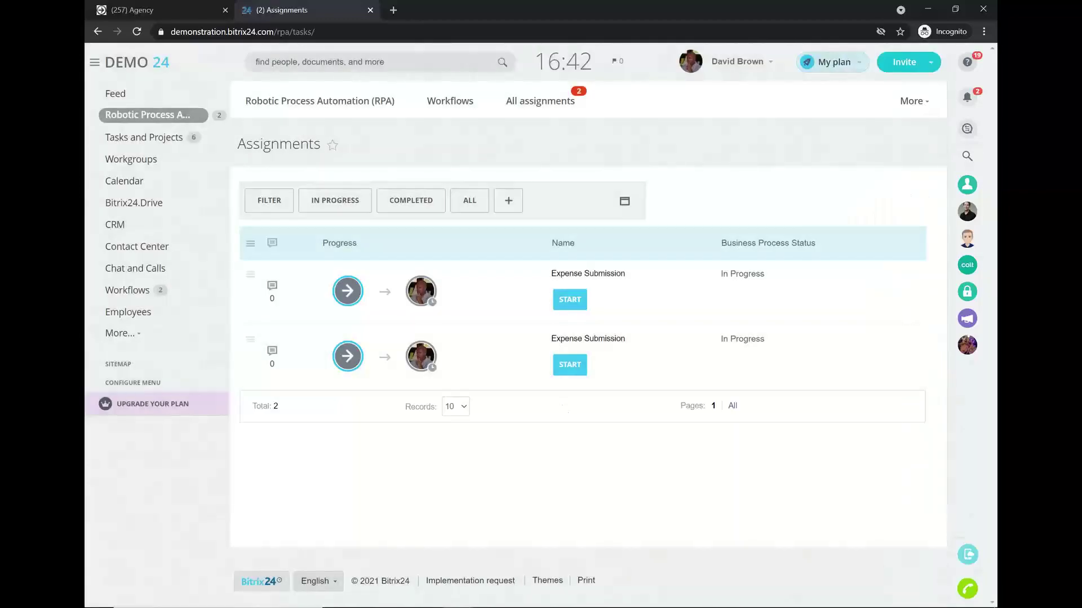
- Filter the Expenses board to Completed items and open the Table expense record
{"action": "mouse_move", "coordinate": [458, 597]}
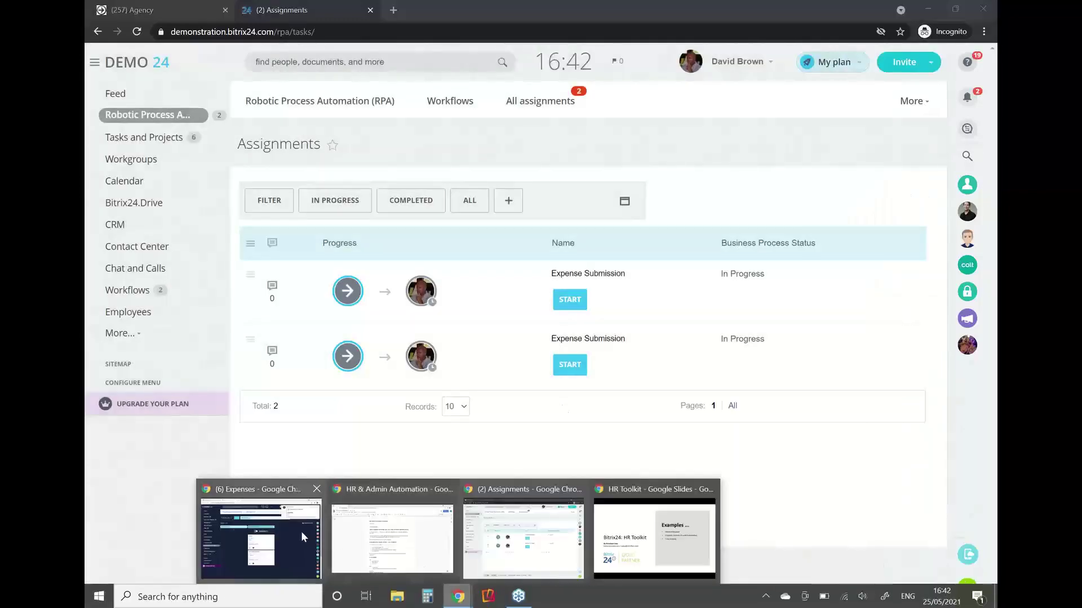
{"action": "left_click", "coordinate": [301, 532]}
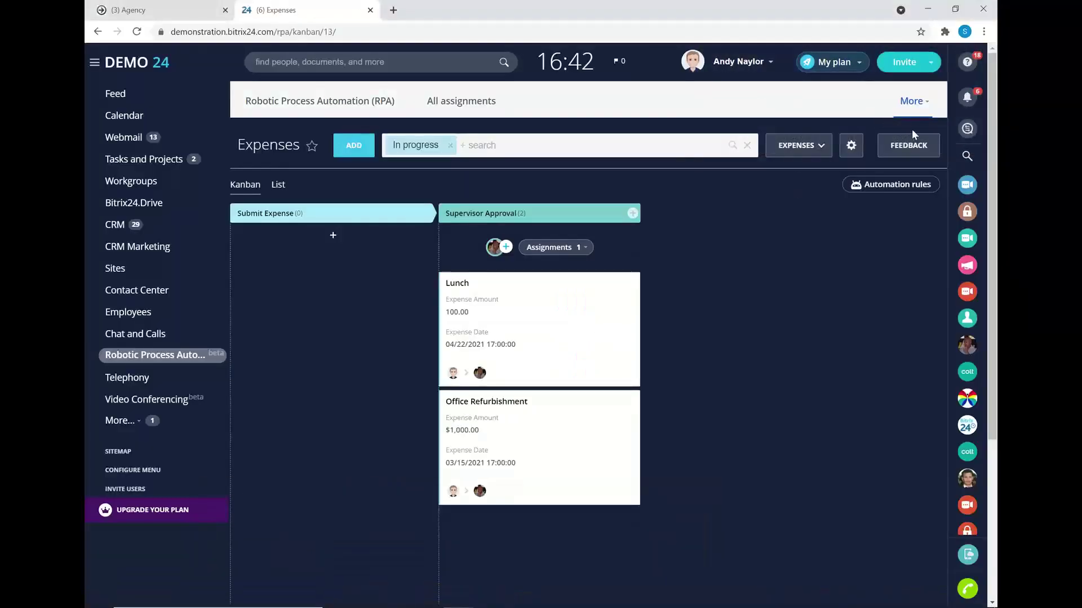
{"action": "left_click", "coordinate": [431, 148]}
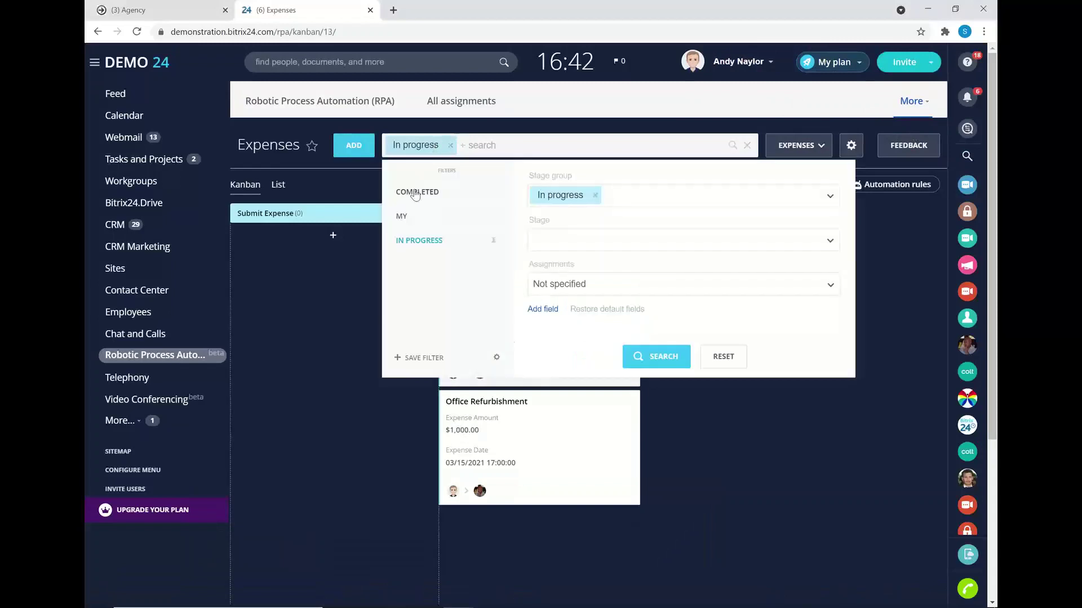
{"action": "left_click", "coordinate": [416, 192]}
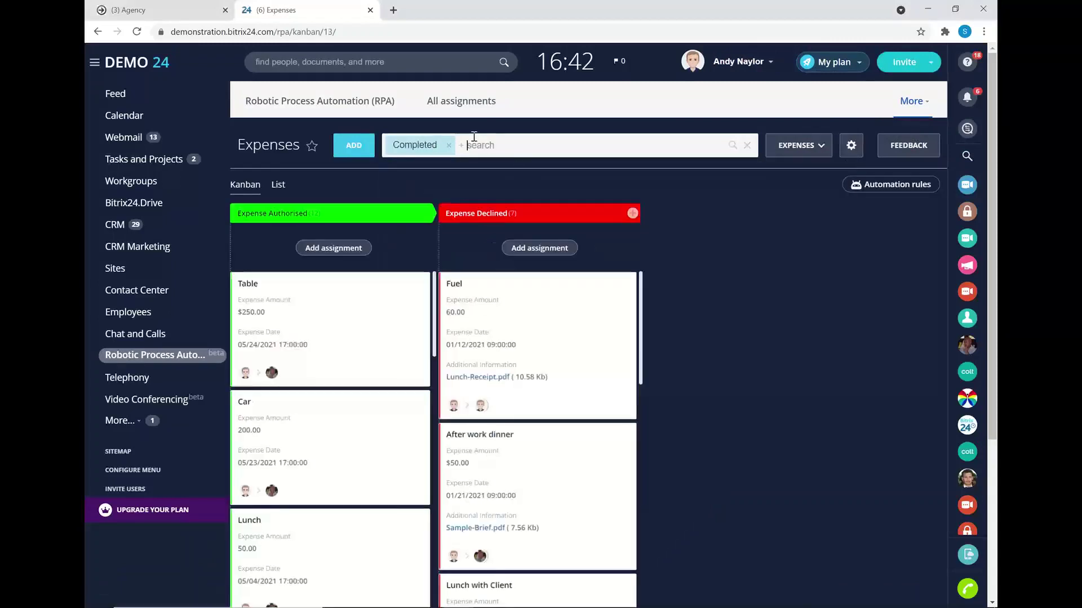
{"action": "left_click", "coordinate": [250, 285]}
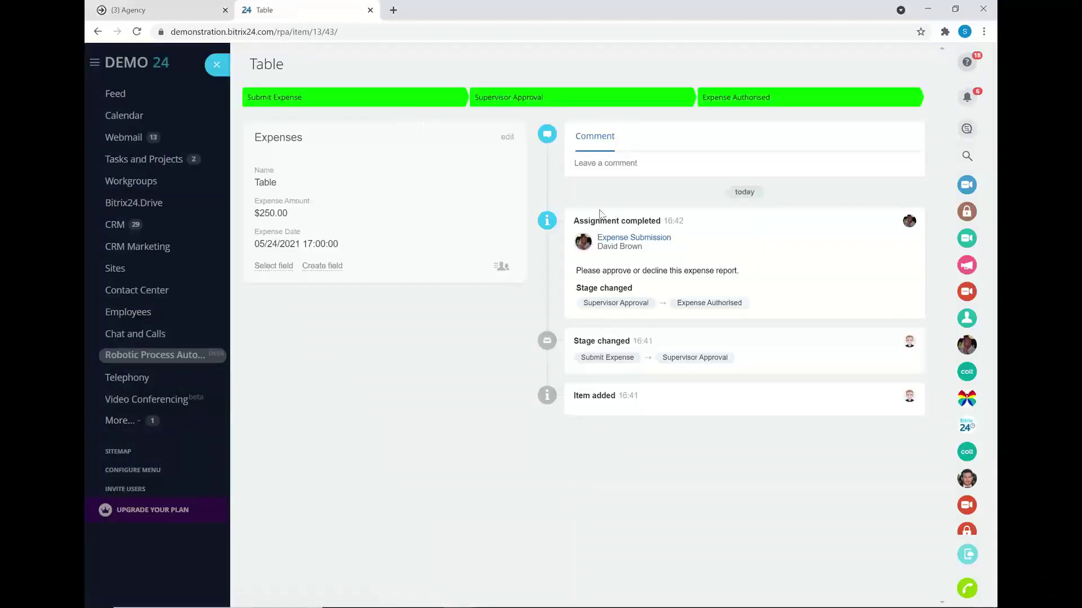
- Start a 'Redeipt' comment, cancel it, and close the Table expense record
{"action": "left_click", "coordinate": [681, 169]}
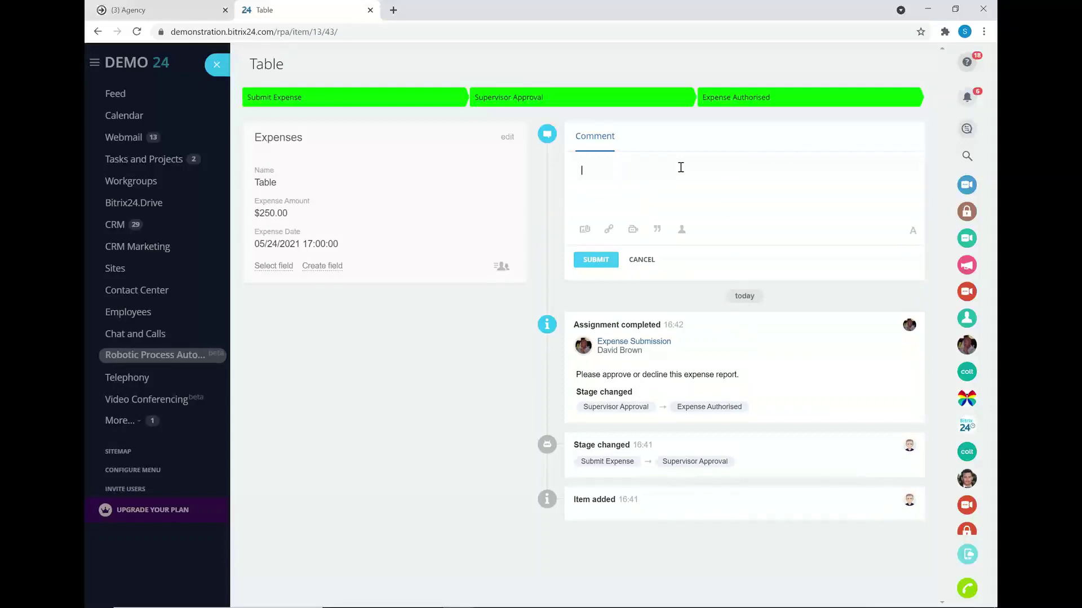
{"action": "type", "text": "Red"}
{"action": "type", "text": "eipt"}
{"action": "left_click", "coordinate": [584, 230]}
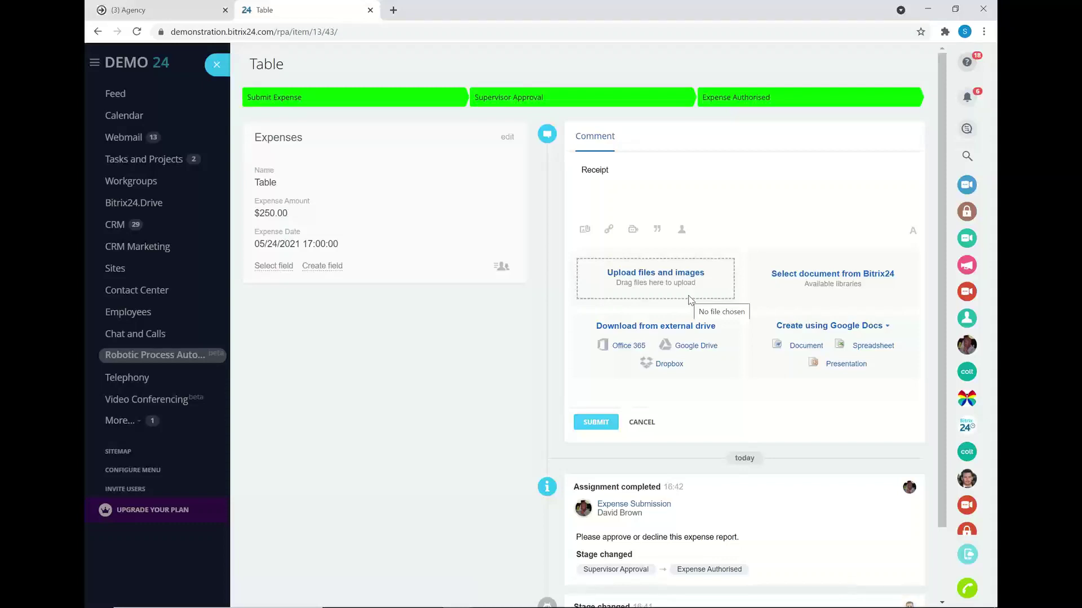
{"action": "left_click", "coordinate": [642, 422]}
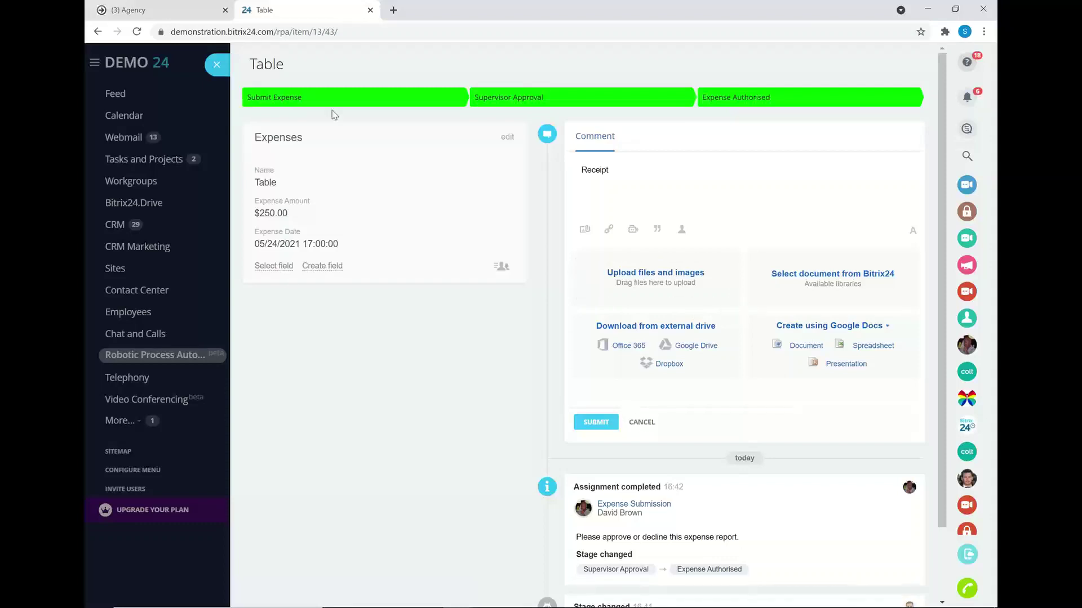
{"action": "left_click", "coordinate": [217, 66]}
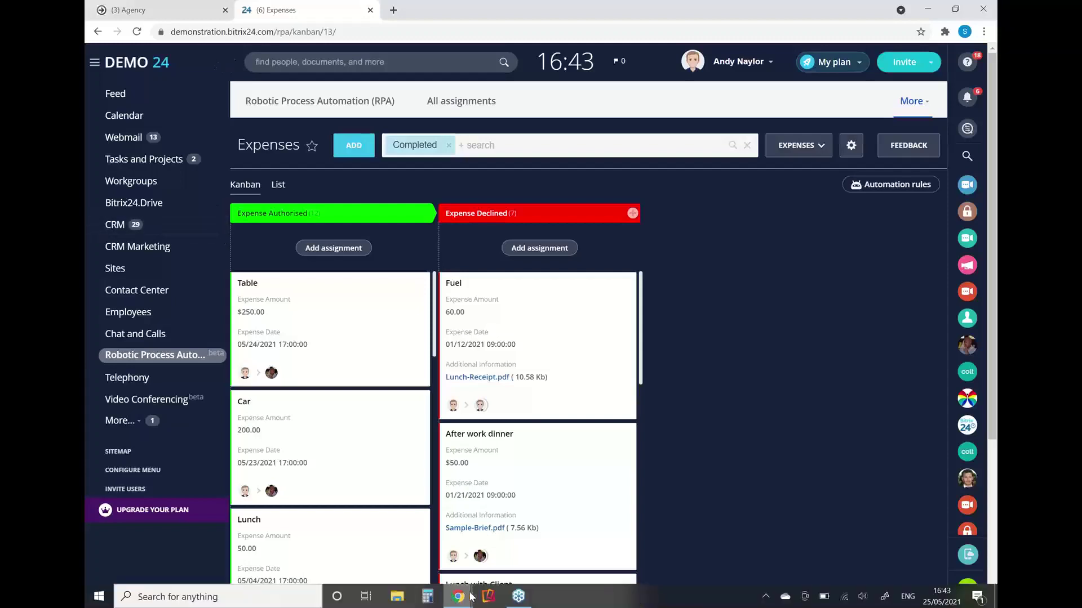
- Launch Reflector 3 from the taskbar to mirror the iPhone's Bitrix24 colleague chat
{"action": "left_click", "coordinate": [486, 597]}
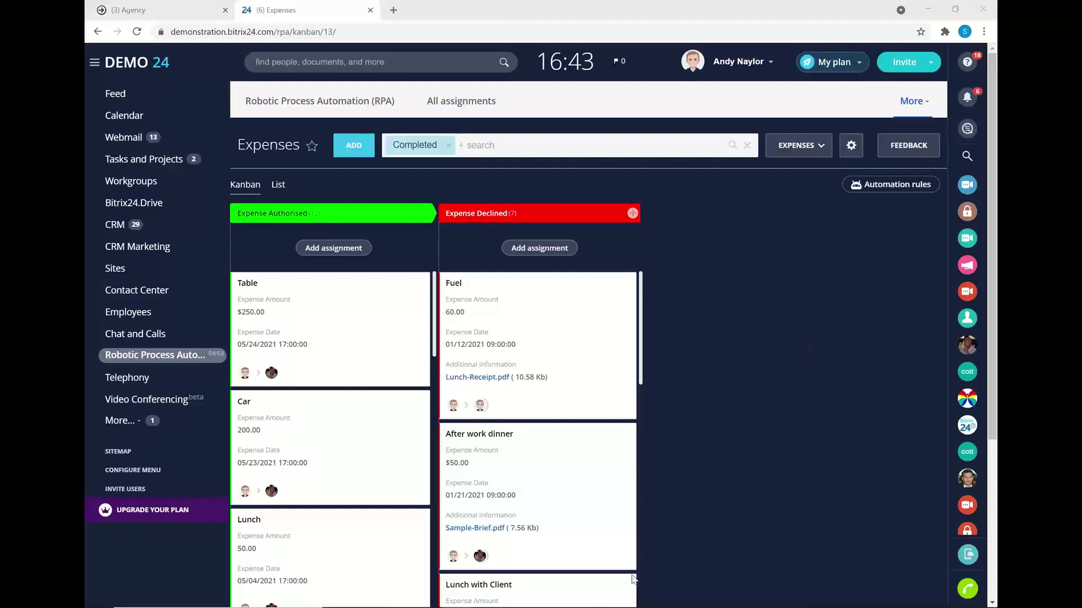
{"action": "mouse_move", "coordinate": [486, 599]}
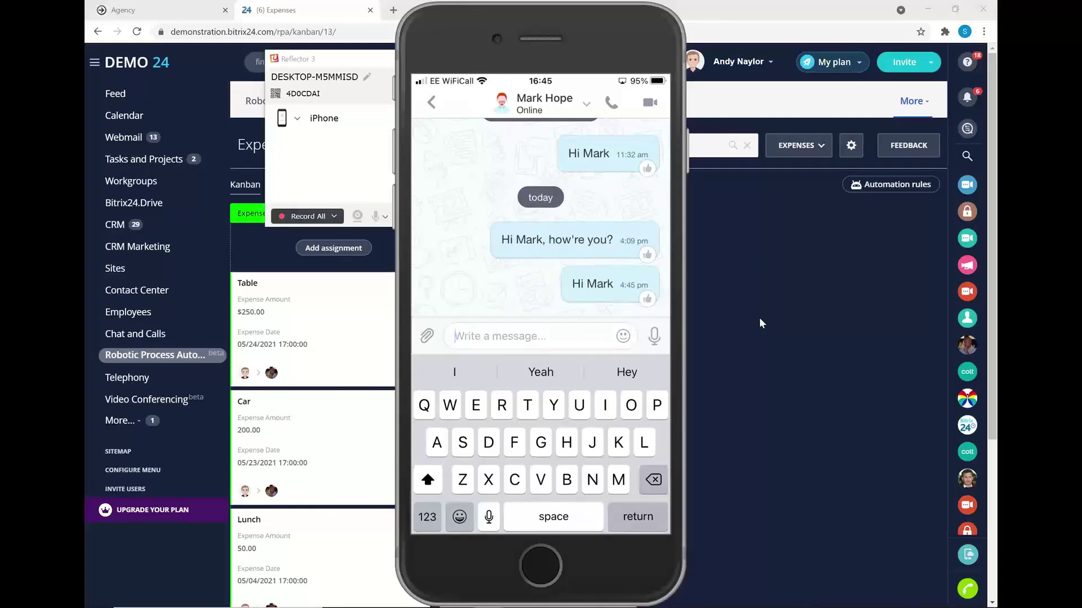
- Move the iPhone mirror aside, quit Reflector 3, and switch back to the HR Toolkit presentation
{"action": "mouse_move", "coordinate": [571, 26]}
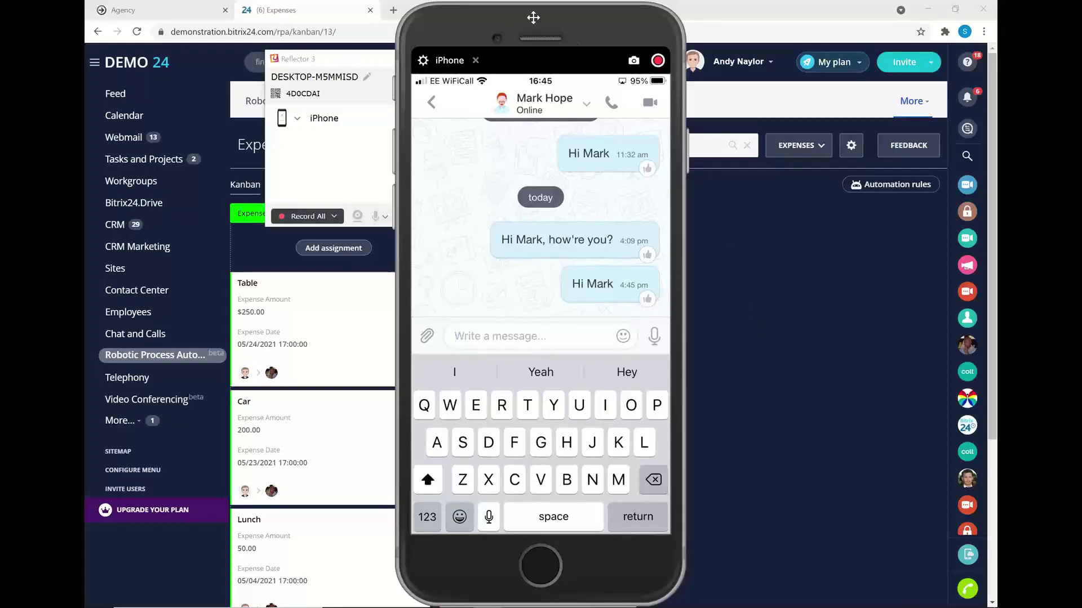
{"action": "left_click_drag", "start_coordinate": [533, 17], "coordinate": [885, 598]}
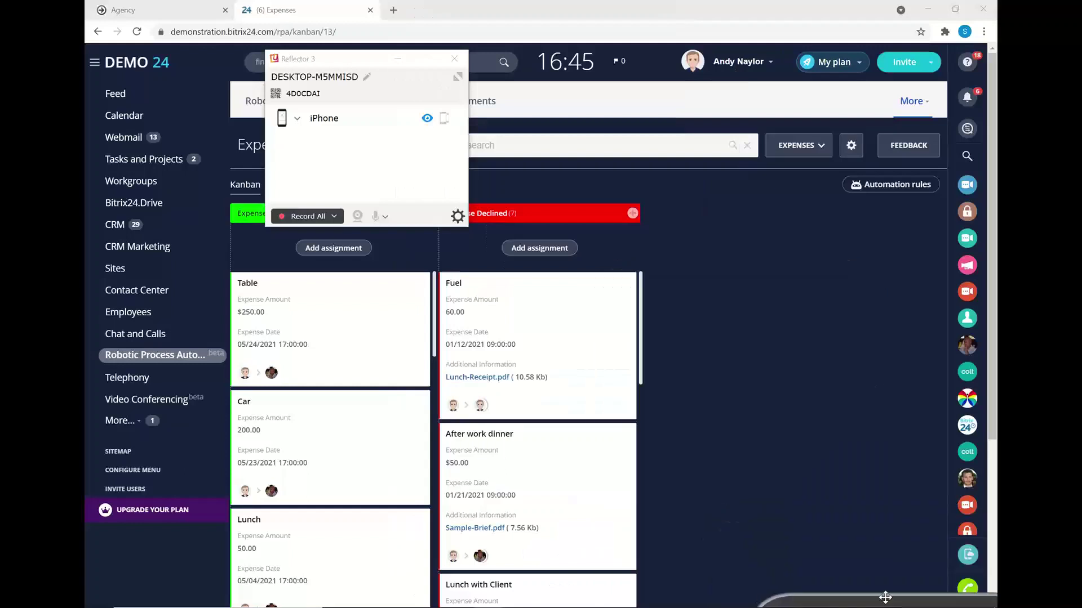
{"action": "left_click", "coordinate": [454, 59]}
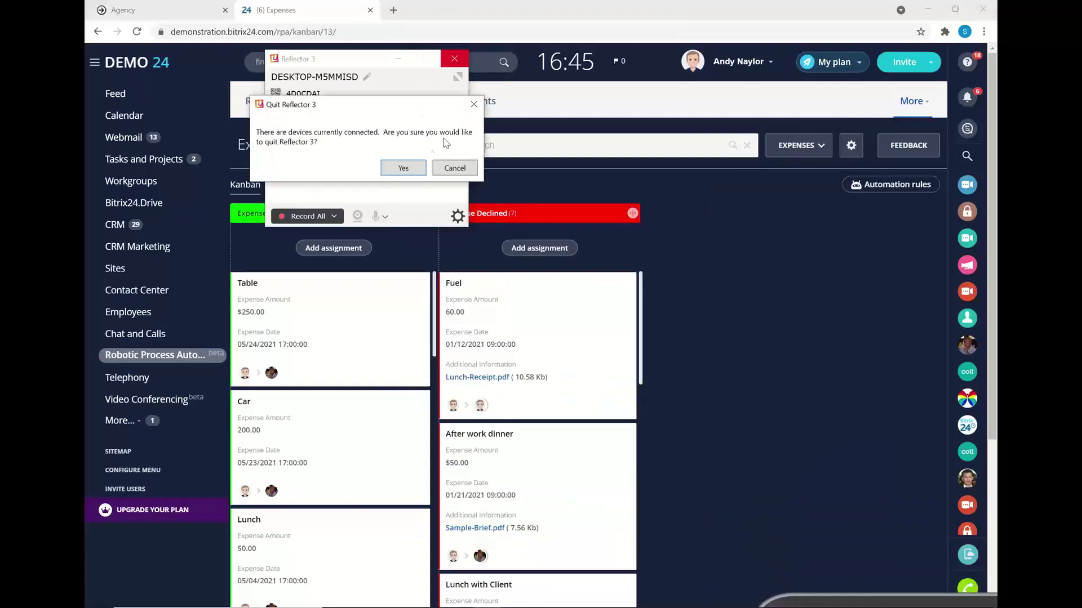
{"action": "left_click", "coordinate": [407, 167]}
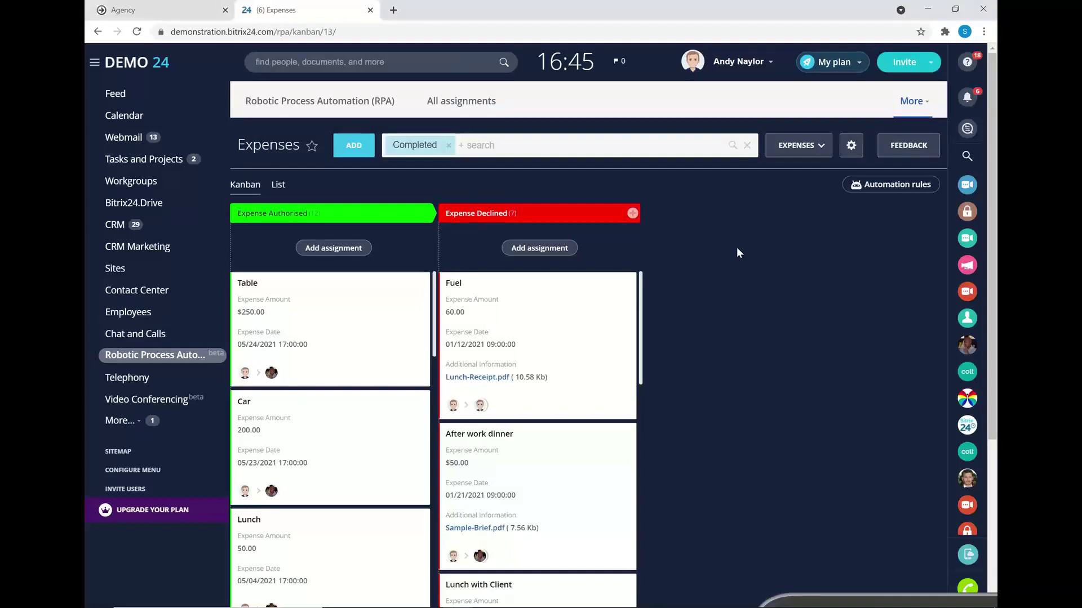
{"action": "key", "text": "alt+Tab"}
{"action": "key", "text": "alt+Tab"}
{"action": "key", "text": "alt+Tab"}
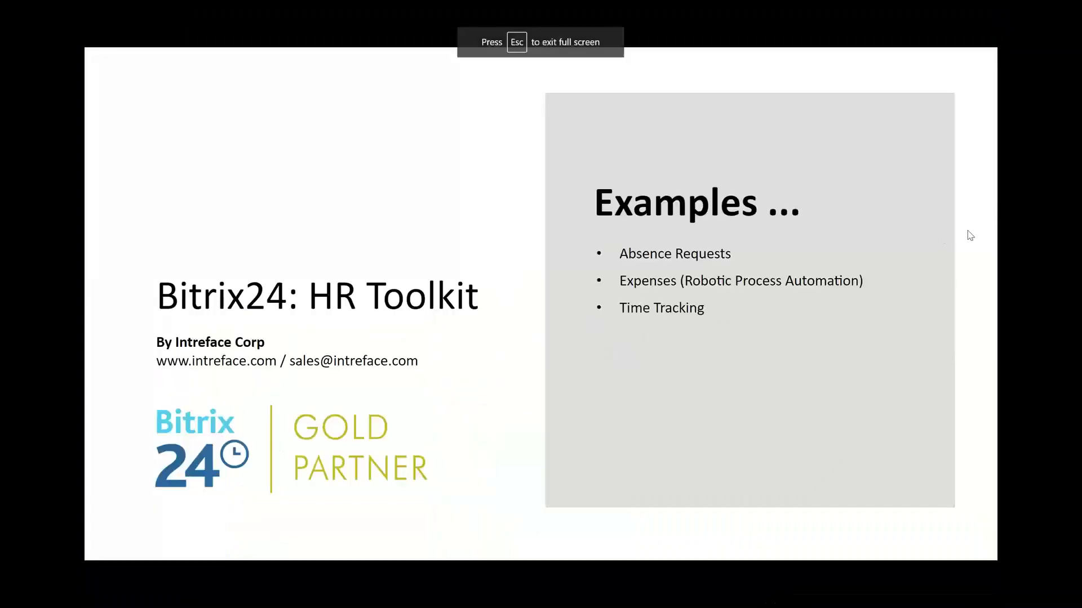